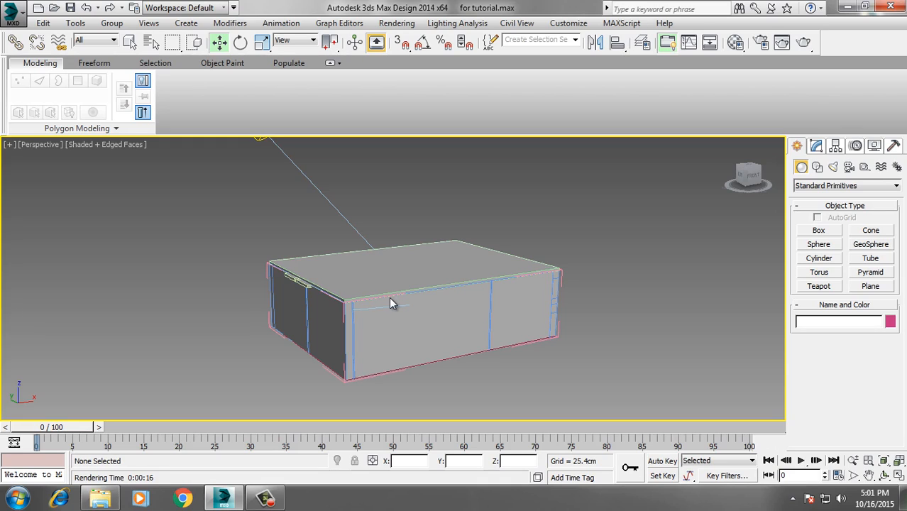
Switch the viewport from the building's exterior to the VRayCam001 camera view and show its safe frames
{"action": "middle_click_drag", "start_coordinate": [389, 304], "coordinate": [462, 314], "text": "alt"}
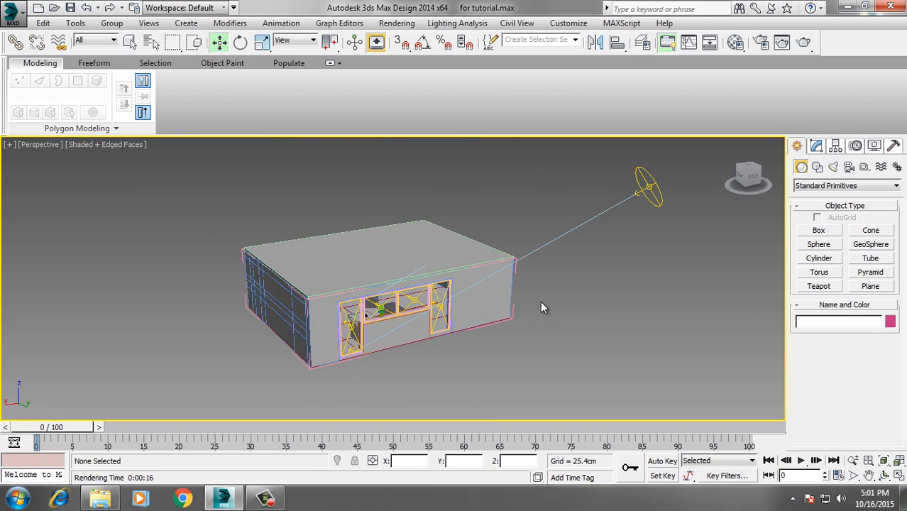
{"action": "middle_click_drag", "start_coordinate": [586, 291], "coordinate": [631, 212], "text": "alt"}
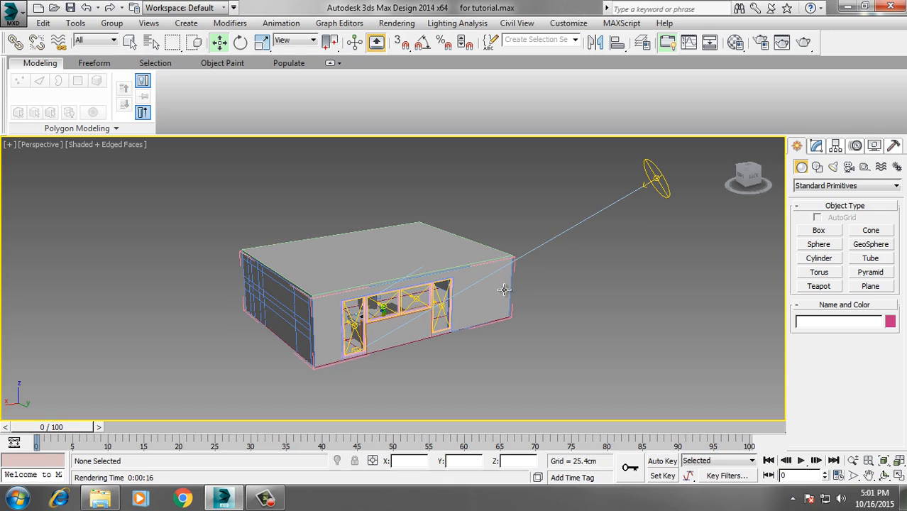
{"action": "middle_click_drag", "start_coordinate": [400, 362], "coordinate": [417, 332], "text": "alt"}
{"action": "scroll", "coordinate": [441, 348], "scroll_direction": "up", "scroll_amount": 4}
{"action": "middle_click_drag", "start_coordinate": [478, 322], "coordinate": [426, 324], "text": "alt"}
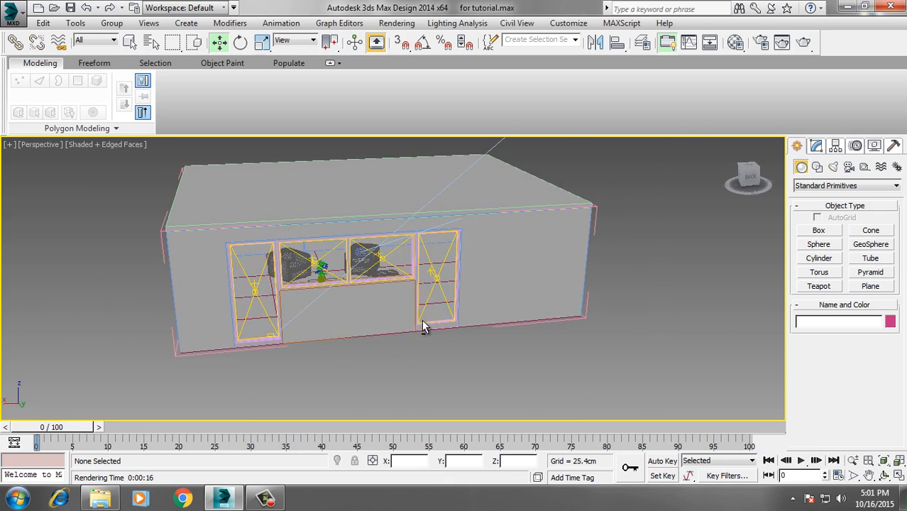
{"action": "key", "text": "c"}
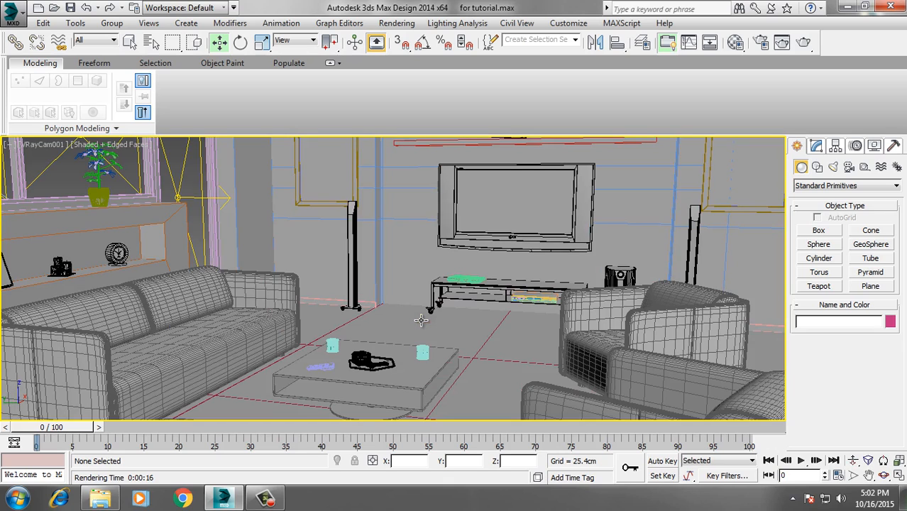
{"action": "key", "text": "shift+f"}
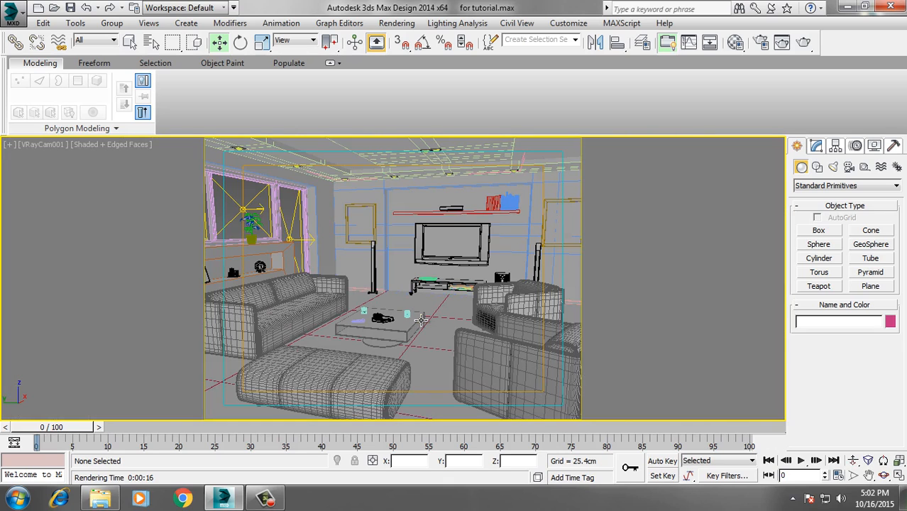
Select the active view's camera and review its exposure, white balance, shutter speed and film speed parameters
{"action": "left_click", "coordinate": [39, 142]}
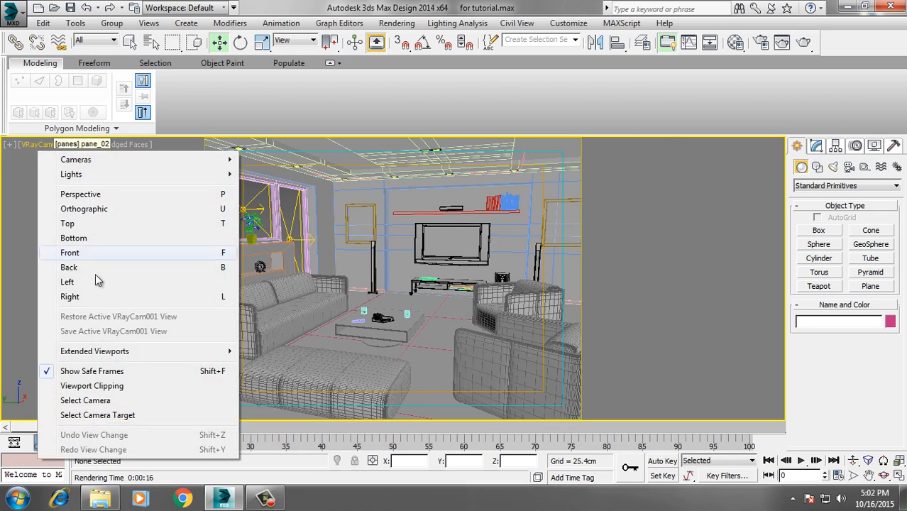
{"action": "left_click", "coordinate": [95, 402]}
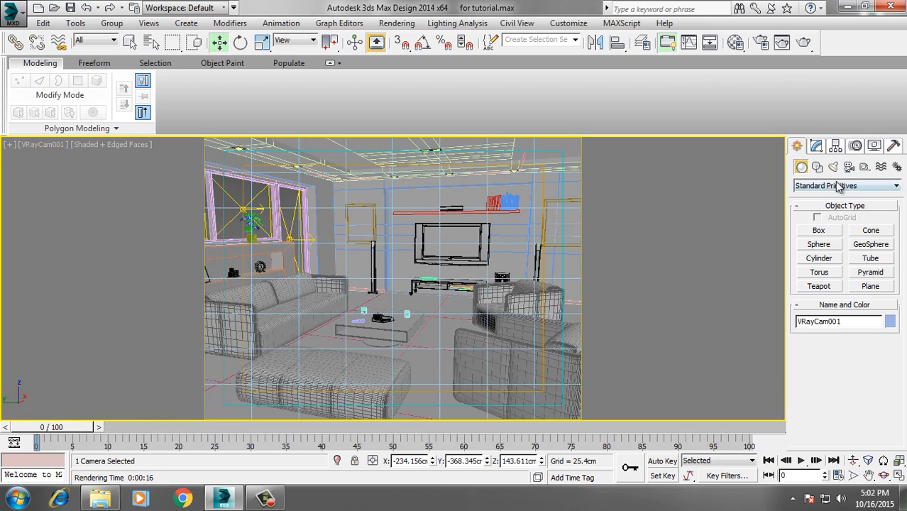
{"action": "left_click", "coordinate": [815, 146]}
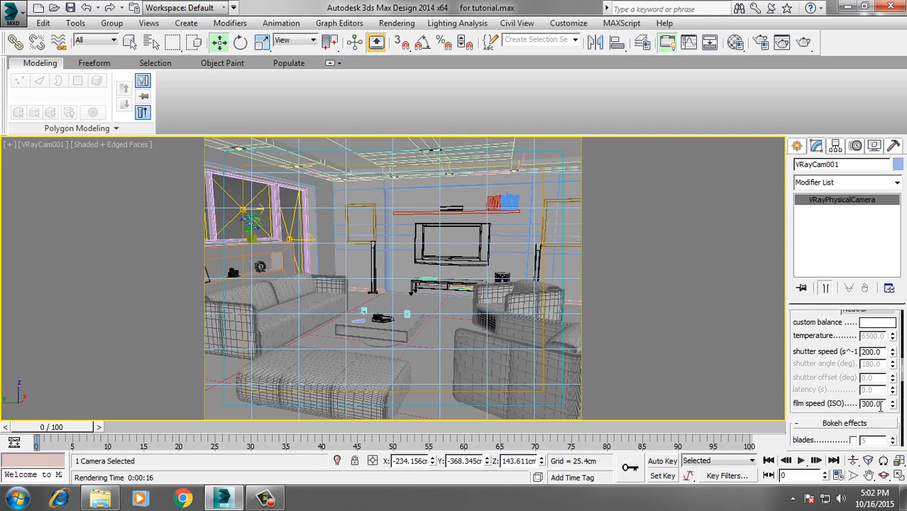
{"action": "scroll", "coordinate": [819, 384], "scroll_direction": "up", "scroll_amount": 1}
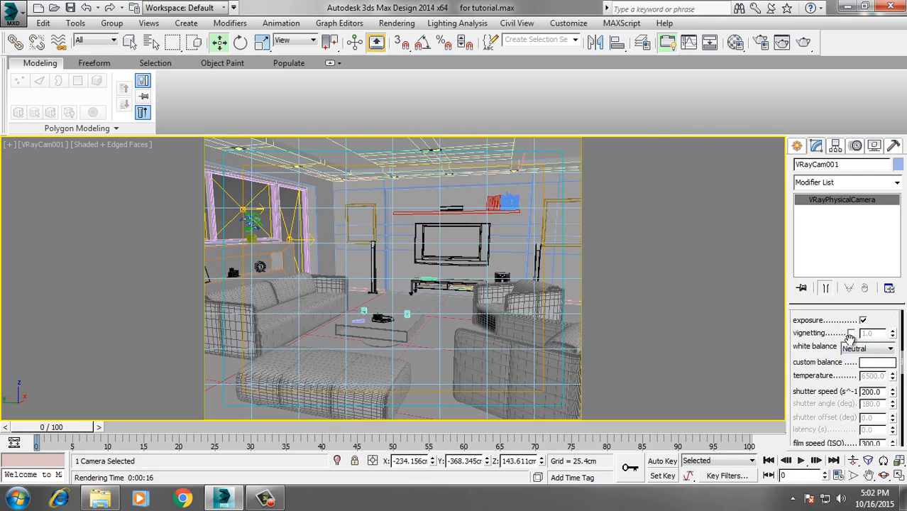
Set the V-Ray color mapping type to Linear multiply in the render setup, check the GI settings and close it
{"action": "left_click", "coordinate": [760, 45]}
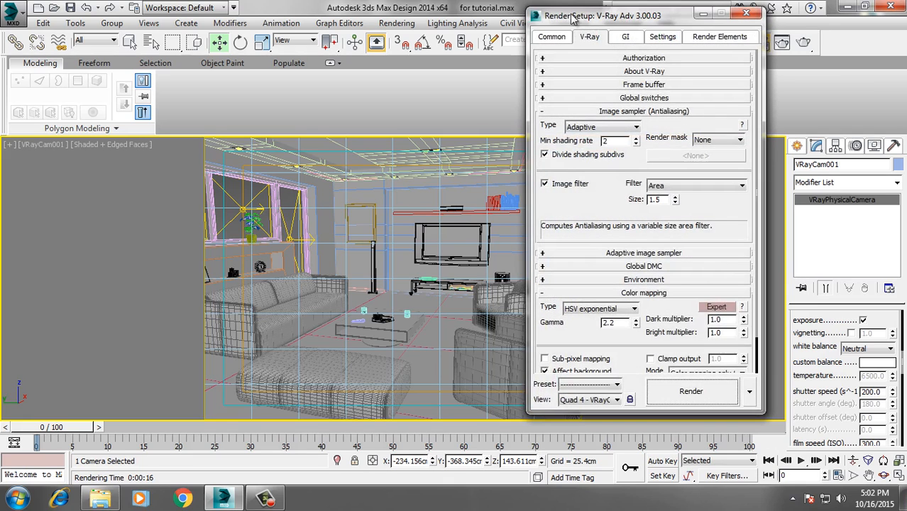
{"action": "left_click_drag", "start_coordinate": [573, 23], "coordinate": [426, 29]}
{"action": "left_click", "coordinate": [409, 47]}
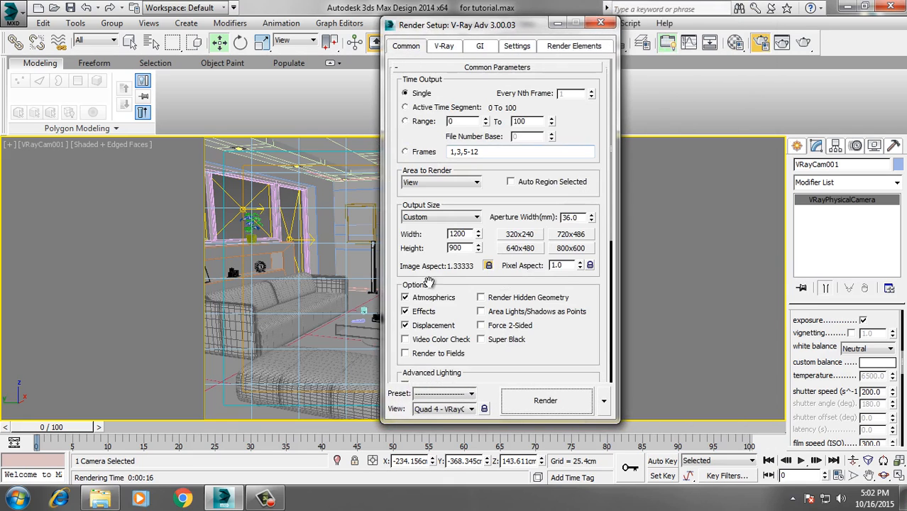
{"action": "left_click", "coordinate": [444, 49]}
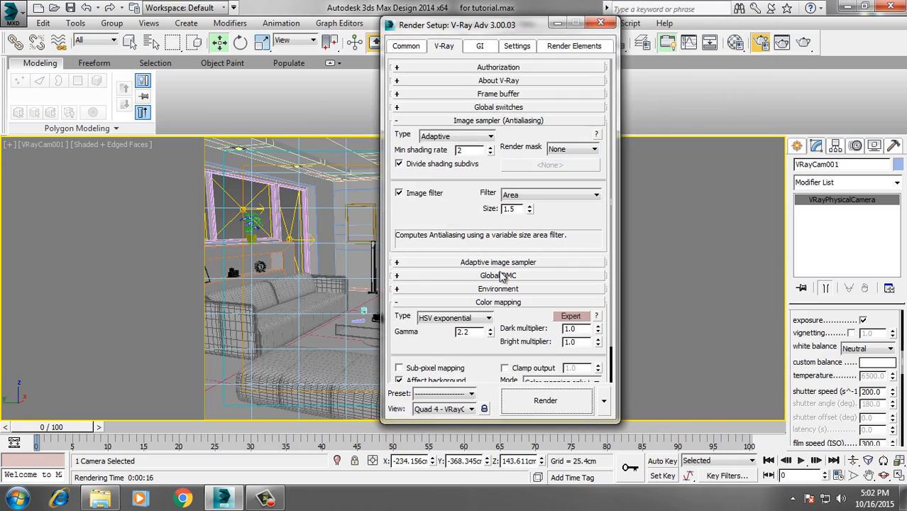
{"action": "left_click", "coordinate": [450, 320]}
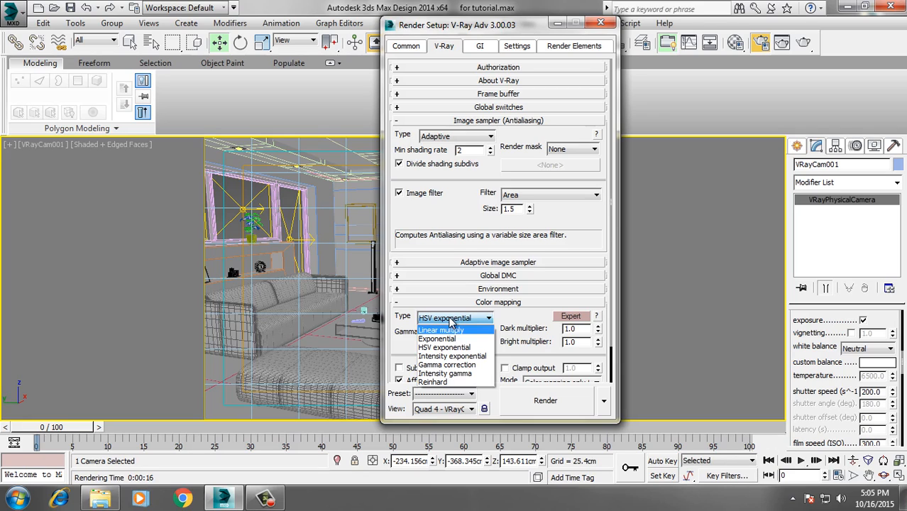
{"action": "left_click", "coordinate": [443, 330]}
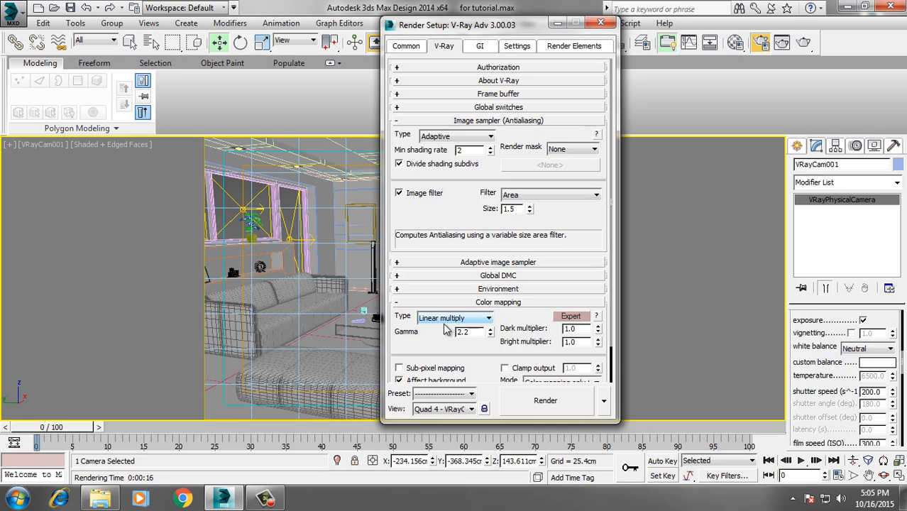
{"action": "left_click", "coordinate": [481, 48]}
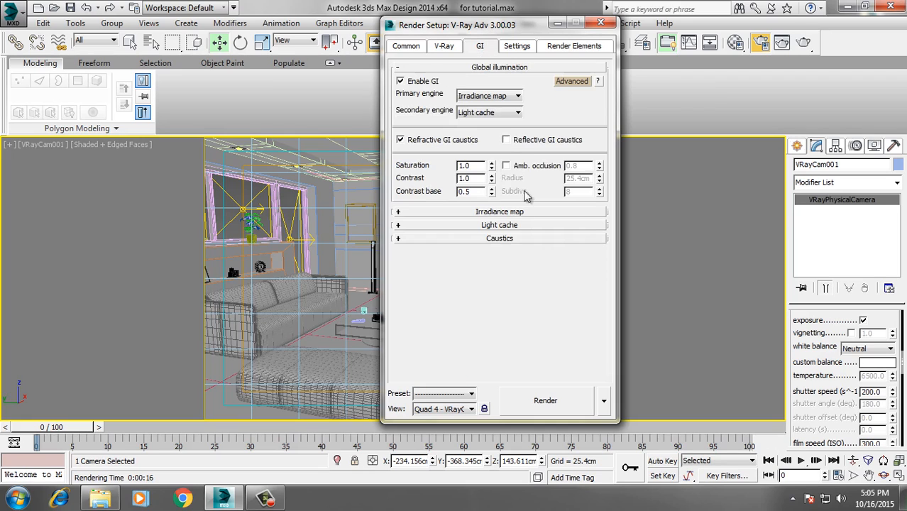
{"action": "left_click", "coordinate": [443, 46]}
{"action": "left_click", "coordinate": [600, 23]}
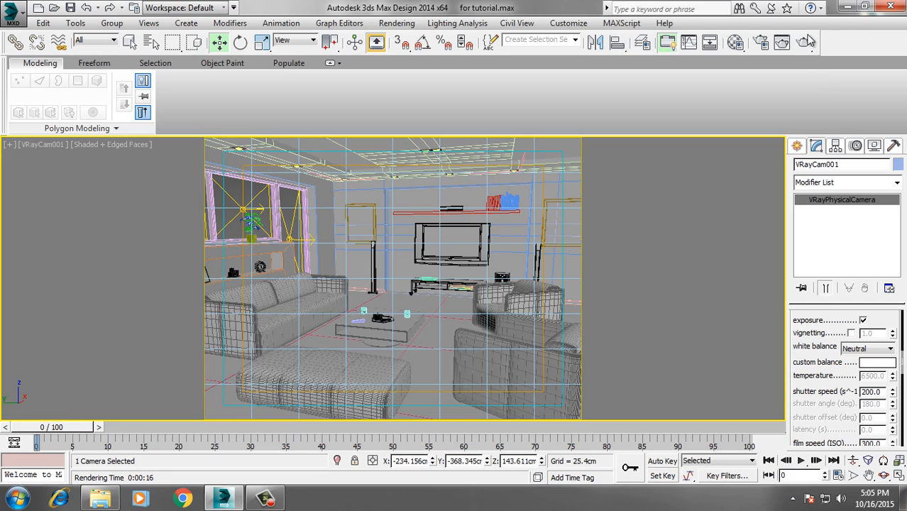
Render the VRayCam001 view with Linear multiply color mapping in the V-Ray frame buffer
{"action": "left_click", "coordinate": [802, 43]}
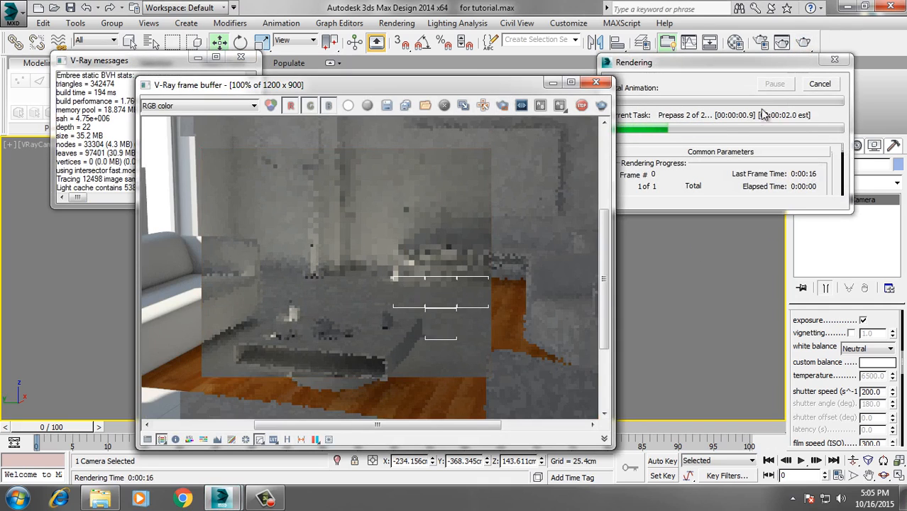
{"action": "scroll", "coordinate": [440, 229], "scroll_direction": "down", "scroll_amount": 3}
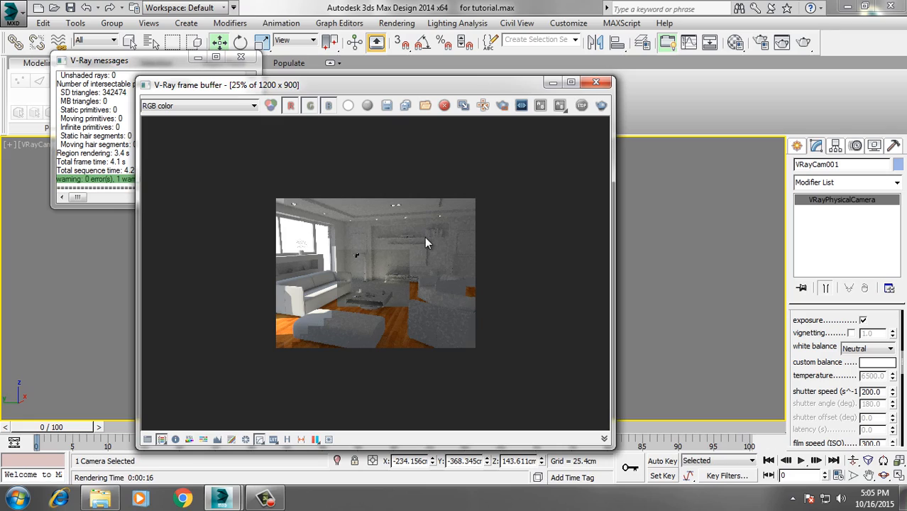
{"action": "scroll", "coordinate": [405, 239], "scroll_direction": "up", "scroll_amount": 1}
{"action": "left_click", "coordinate": [601, 105]}
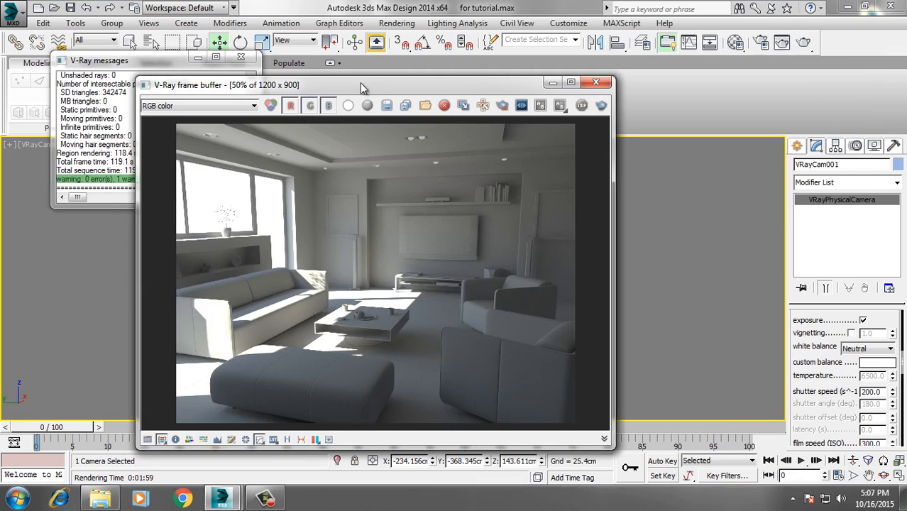
Enlarge the frame buffer and examine the light and shadow areas of the Linear multiply render up close and as a whole
{"action": "left_click_drag", "start_coordinate": [359, 82], "coordinate": [287, 24]}
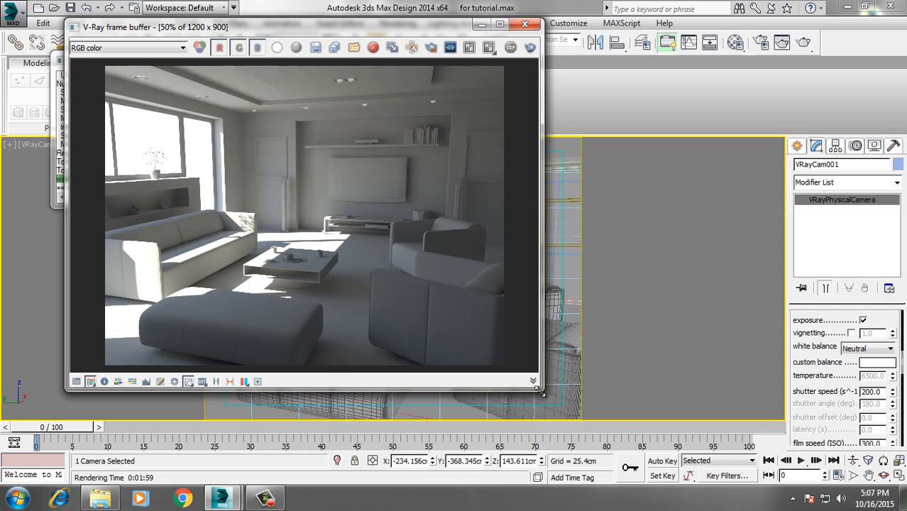
{"action": "left_click_drag", "start_coordinate": [545, 393], "coordinate": [770, 445]}
{"action": "double_click", "coordinate": [416, 268]}
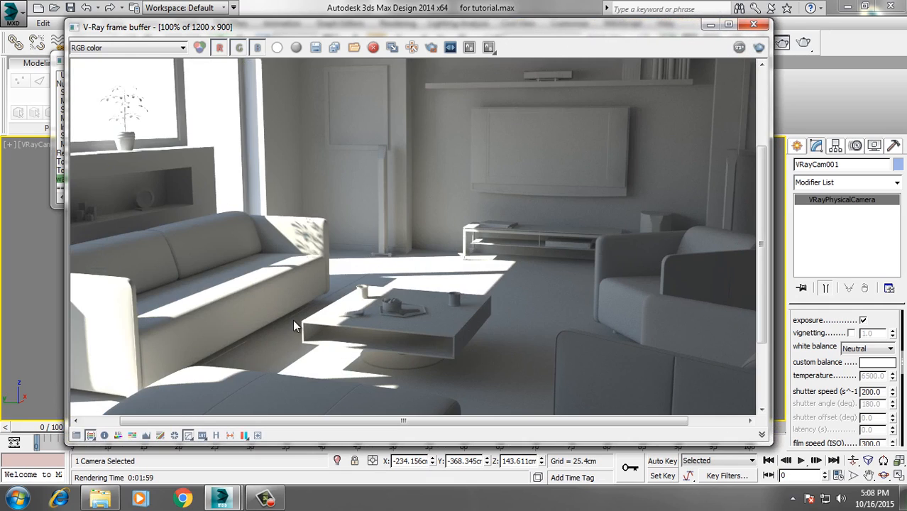
{"action": "middle_click_drag", "start_coordinate": [292, 319], "coordinate": [377, 178]}
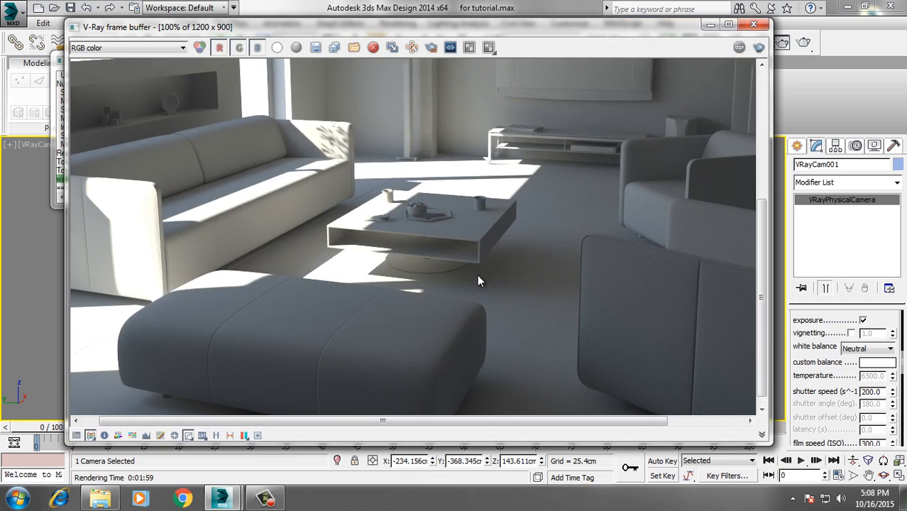
{"action": "scroll", "coordinate": [477, 274], "scroll_direction": "down", "scroll_amount": 1}
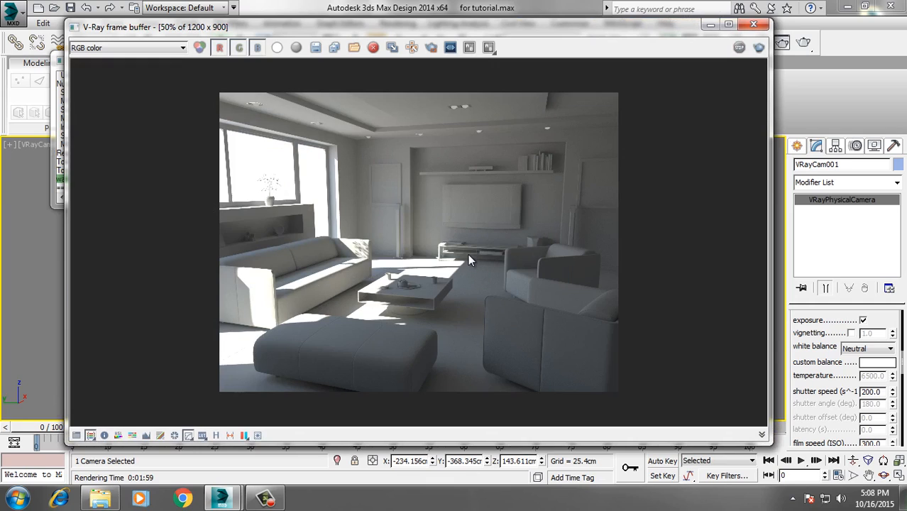
{"action": "scroll", "coordinate": [468, 253], "scroll_direction": "up", "scroll_amount": 1}
{"action": "scroll", "coordinate": [467, 253], "scroll_direction": "down", "scroll_amount": 1}
{"action": "scroll", "coordinate": [475, 135], "scroll_direction": "up", "scroll_amount": 1}
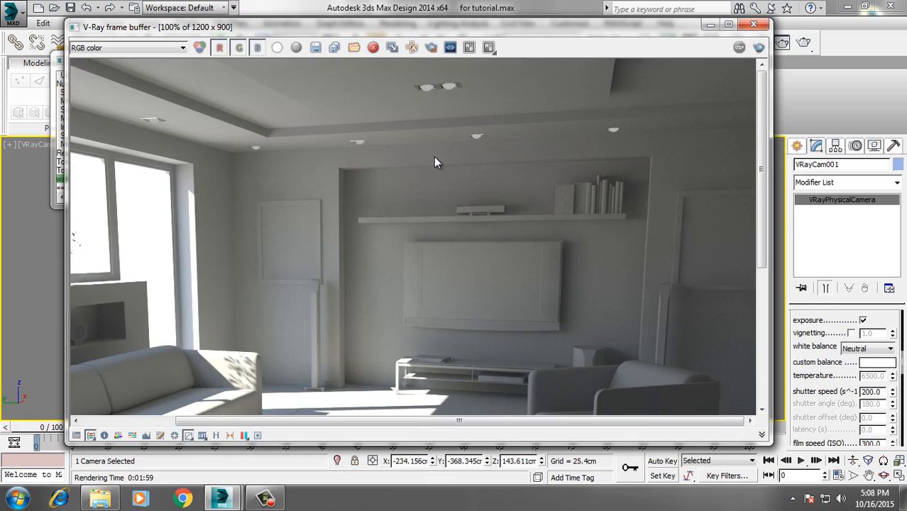
{"action": "scroll", "coordinate": [448, 206], "scroll_direction": "down", "scroll_amount": 1}
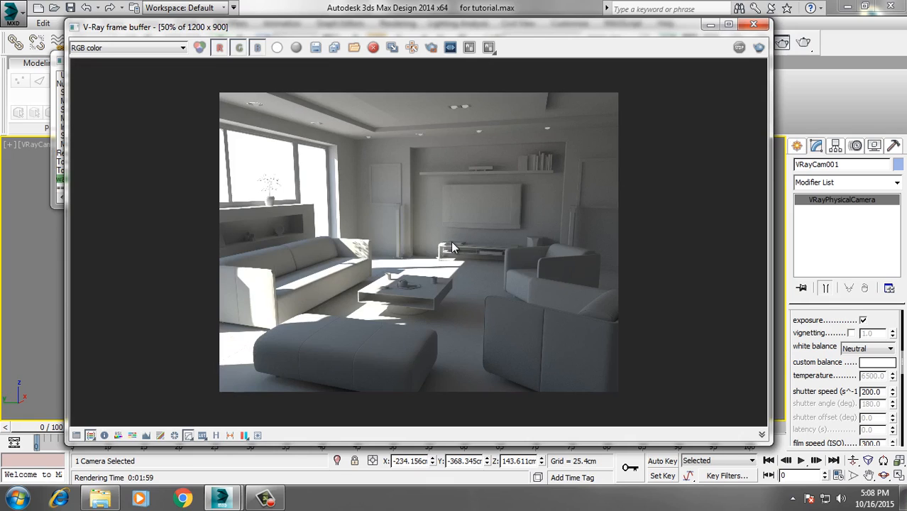
{"action": "scroll", "coordinate": [411, 279], "scroll_direction": "up", "scroll_amount": 1}
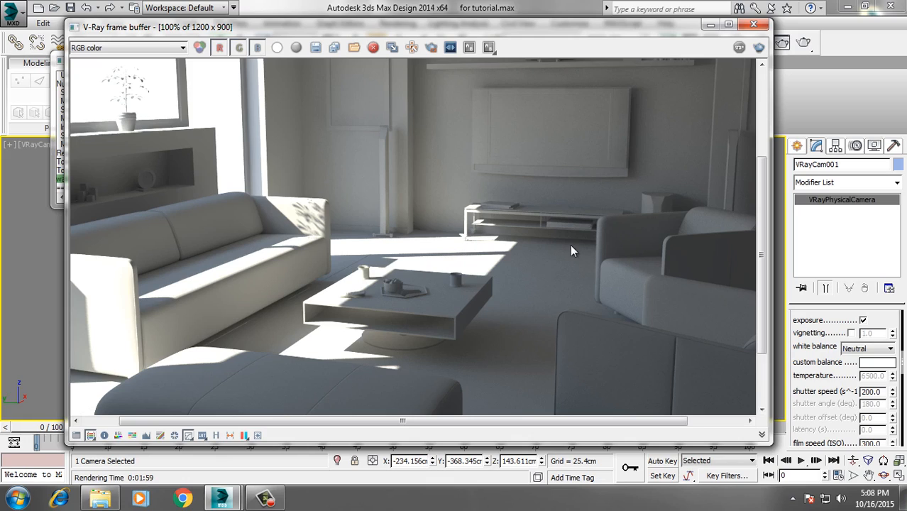
{"action": "scroll", "coordinate": [550, 240], "scroll_direction": "down", "scroll_amount": 2}
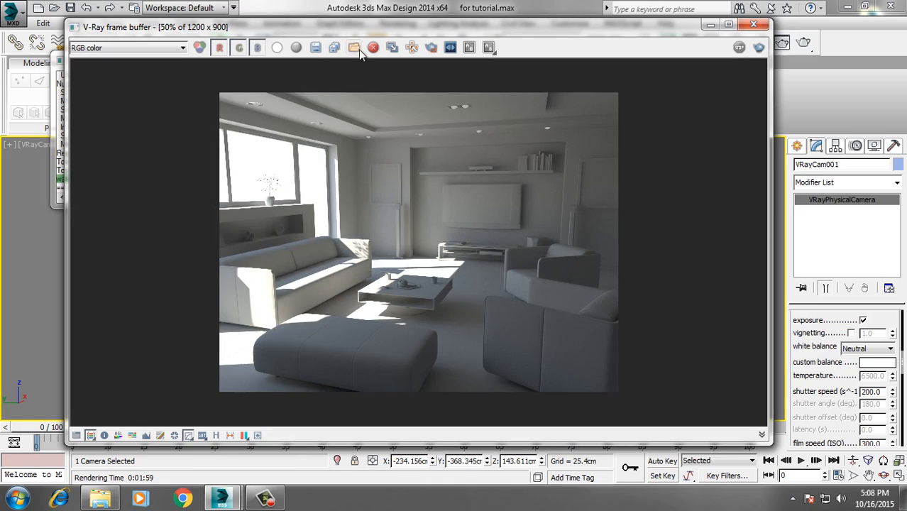
Save the rendered image to the Desktop as a JPEG named linear with quality 100, and close the frame buffer
{"action": "left_click", "coordinate": [315, 50]}
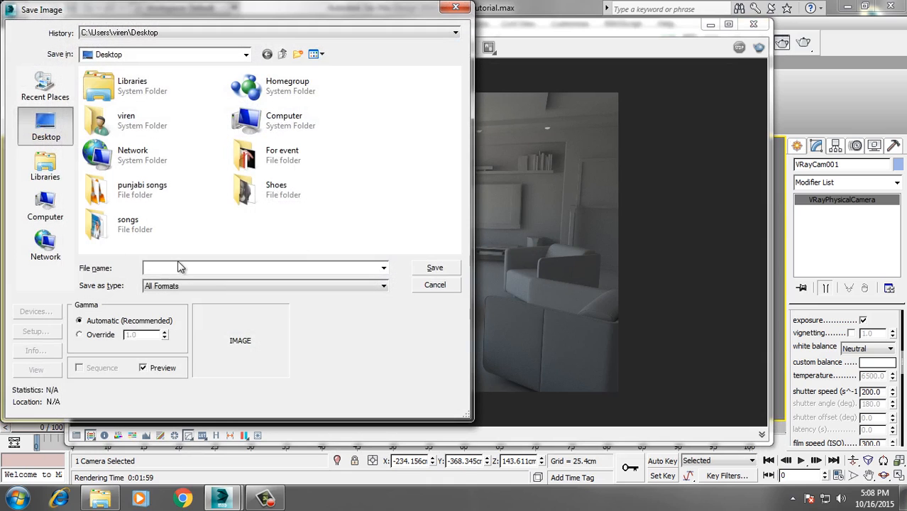
{"action": "type", "text": "linear"}
{"action": "left_click", "coordinate": [242, 285]}
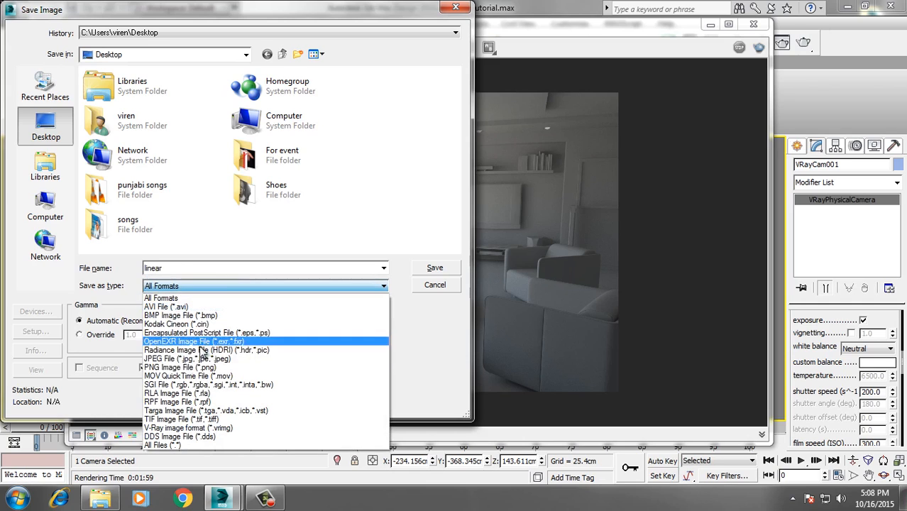
{"action": "left_click", "coordinate": [183, 358]}
{"action": "left_click", "coordinate": [435, 270]}
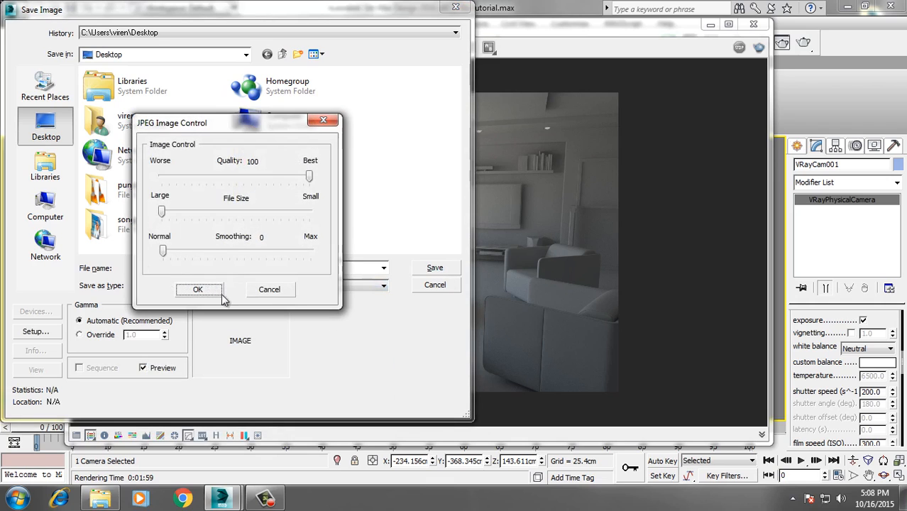
{"action": "left_click", "coordinate": [198, 291]}
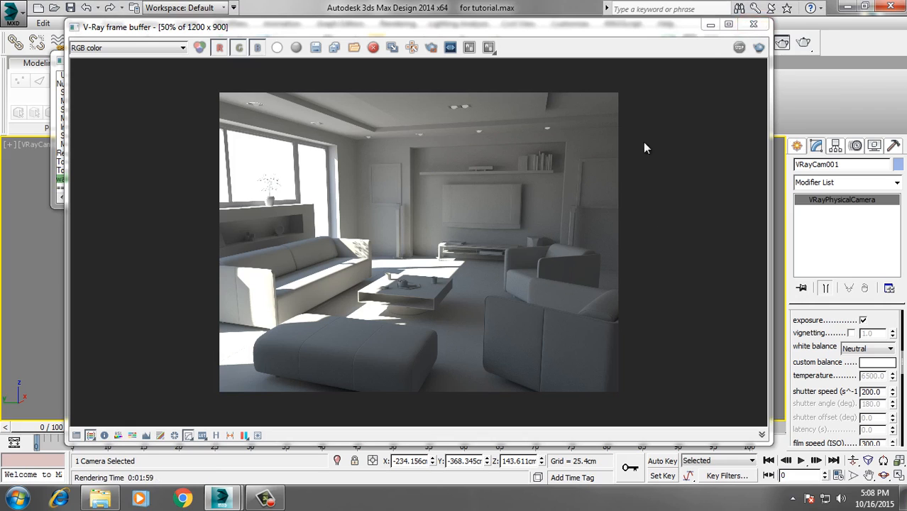
{"action": "left_click", "coordinate": [753, 25]}
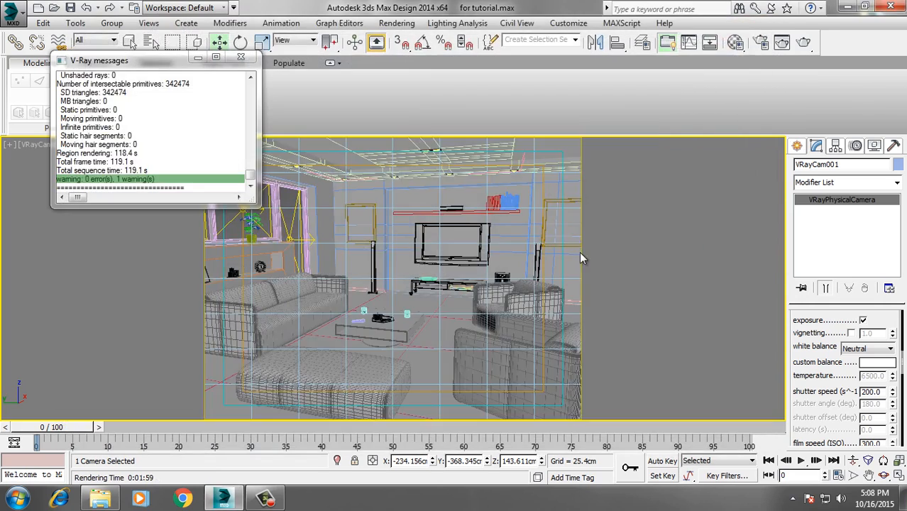
Change the V-Ray color mapping type to Exponential in the render setup
{"action": "left_click", "coordinate": [759, 42]}
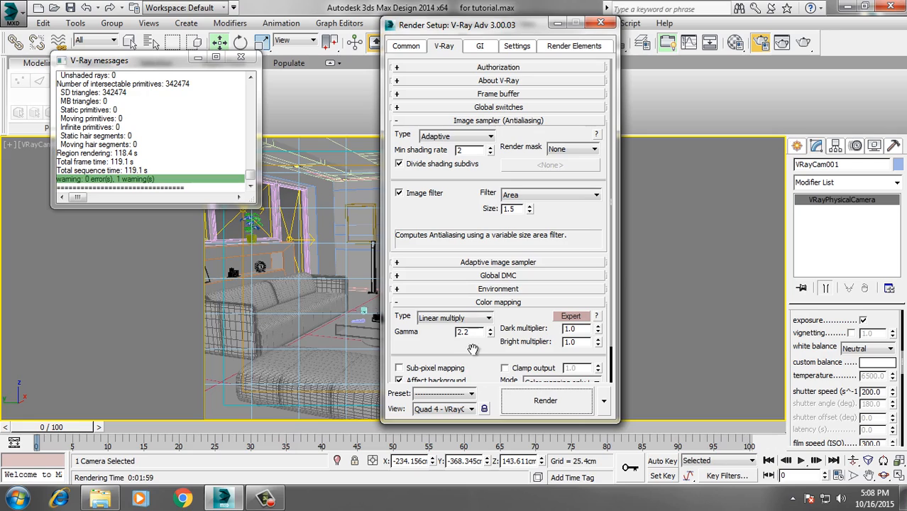
{"action": "left_click", "coordinate": [474, 319]}
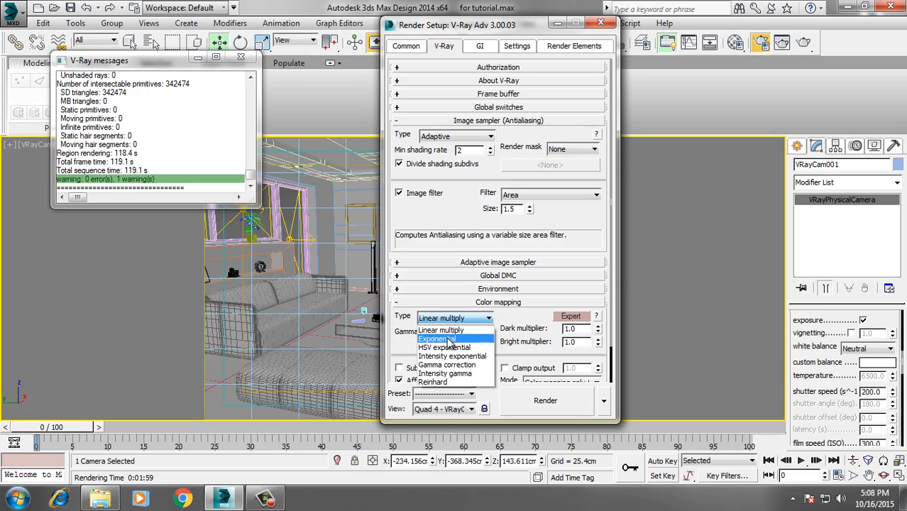
{"action": "left_click", "coordinate": [447, 339]}
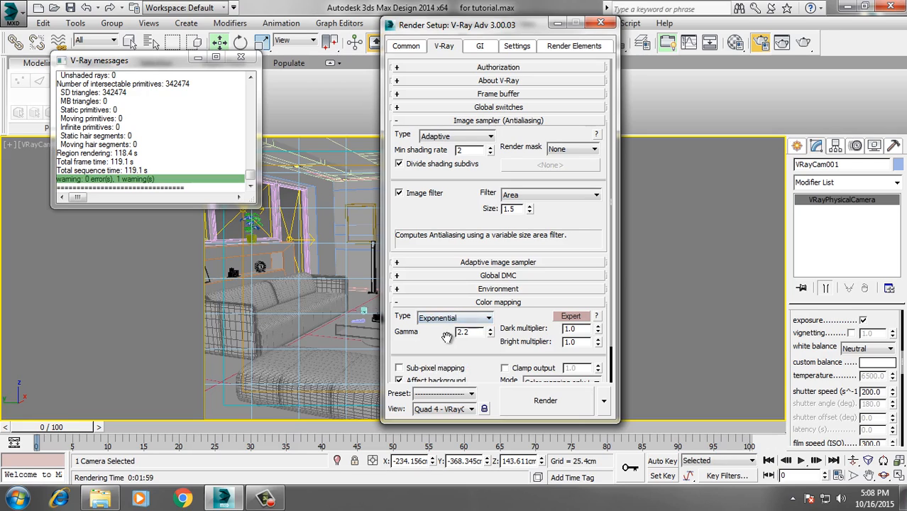
Render the camera view with Exponential color mapping, save it to the Desktop as a JPEG named exponcial, and close the render windows
{"action": "left_click", "coordinate": [546, 401]}
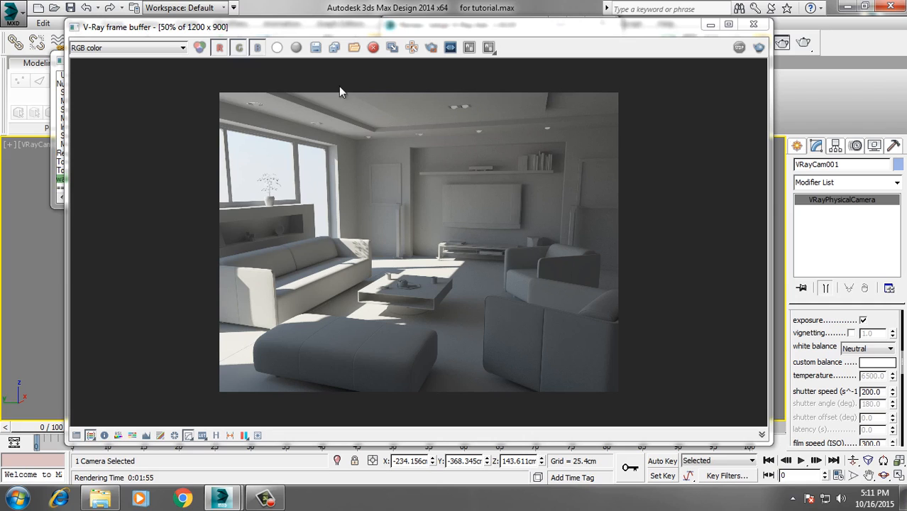
{"action": "left_click", "coordinate": [317, 47]}
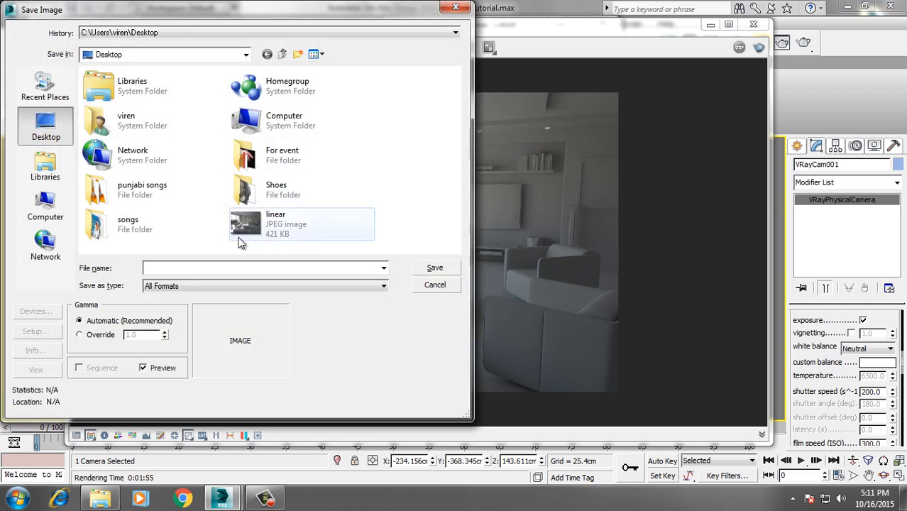
{"action": "type", "text": "ex"}
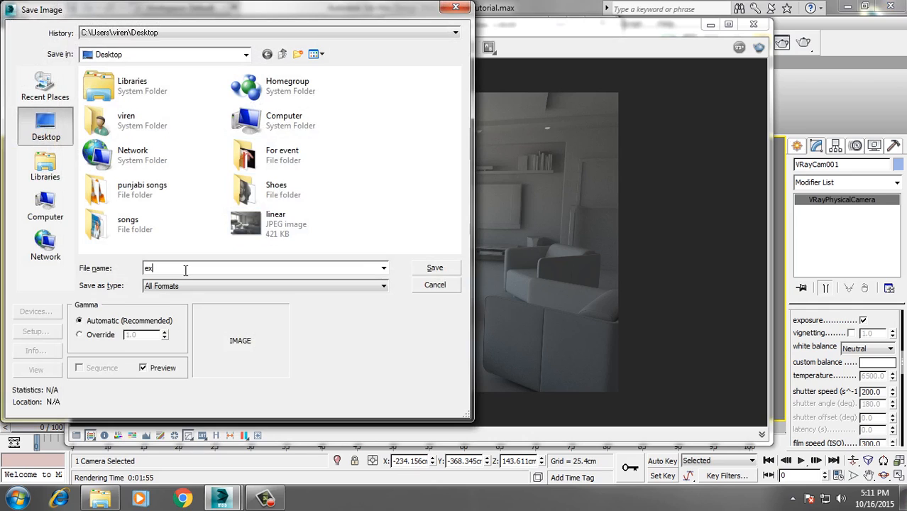
{"action": "type", "text": "poncial"}
{"action": "left_click", "coordinate": [255, 284]}
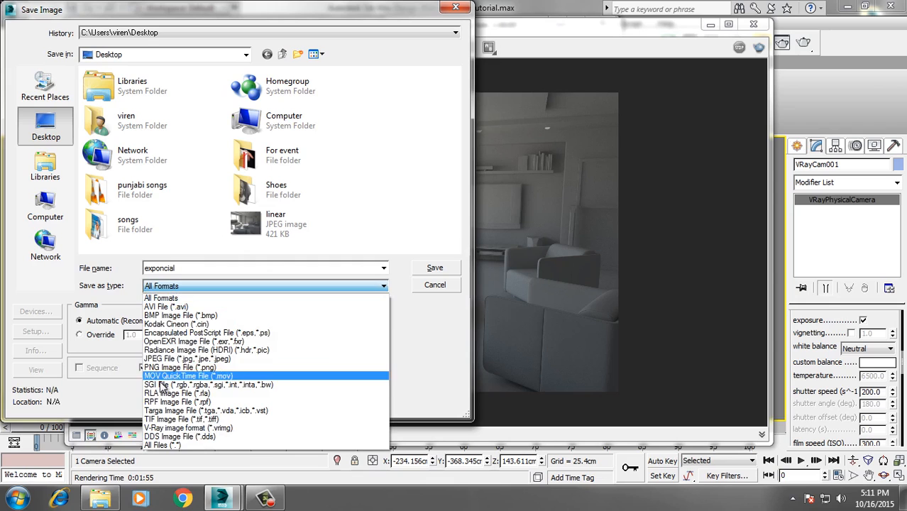
{"action": "left_click", "coordinate": [187, 358]}
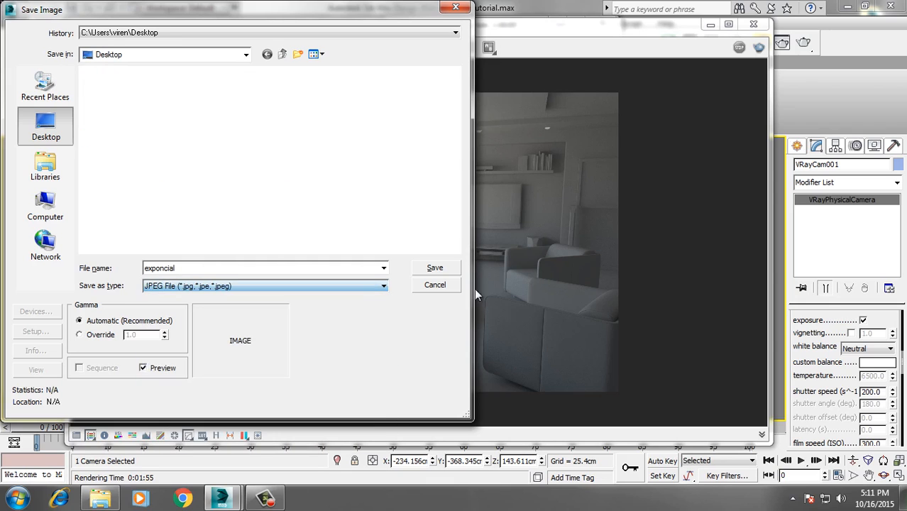
{"action": "left_click", "coordinate": [430, 270]}
{"action": "left_click", "coordinate": [191, 289]}
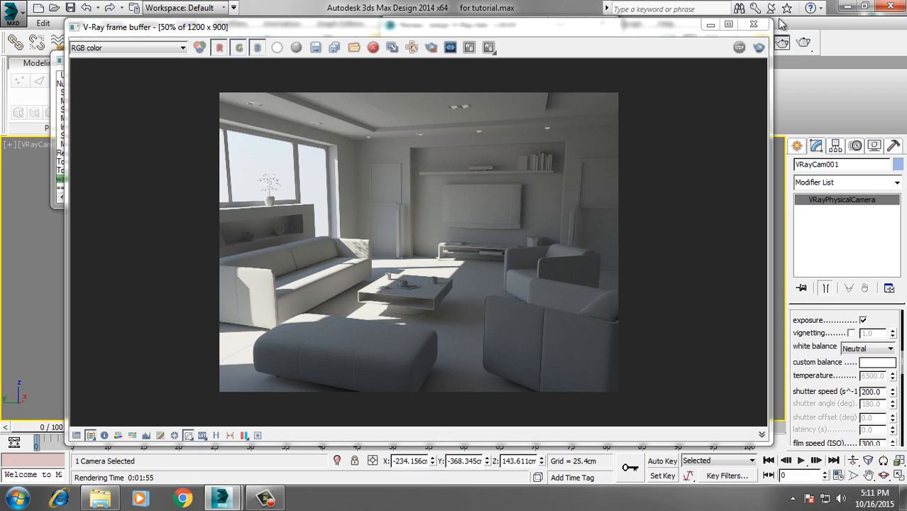
{"action": "left_click", "coordinate": [753, 25]}
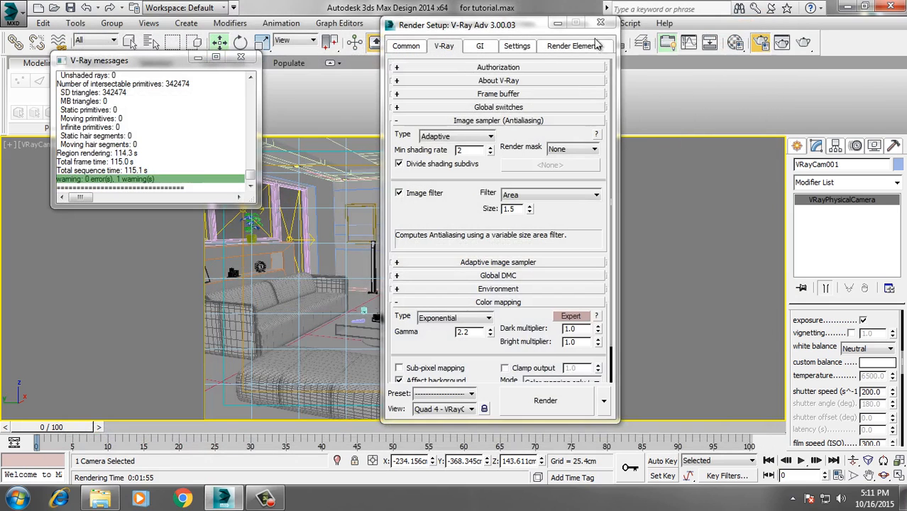
{"action": "left_click", "coordinate": [600, 25]}
Open the RAM Player and load the linear JPEG from the Desktop into Channel A at 1200 by 900
{"action": "left_click", "coordinate": [396, 23]}
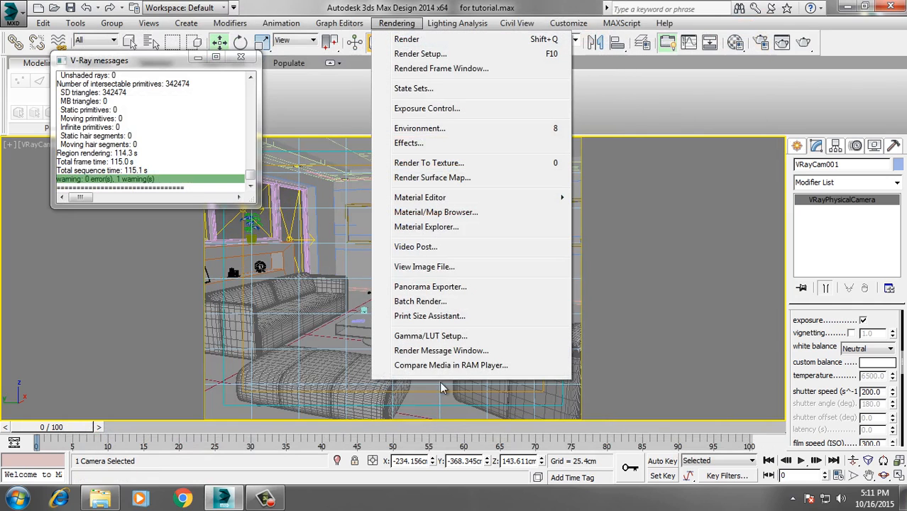
{"action": "left_click", "coordinate": [440, 366]}
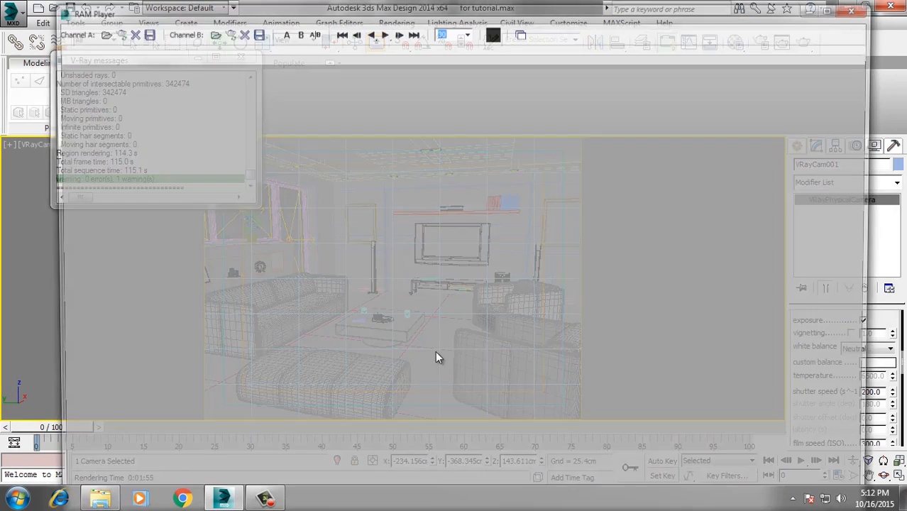
{"action": "left_click", "coordinate": [99, 32]}
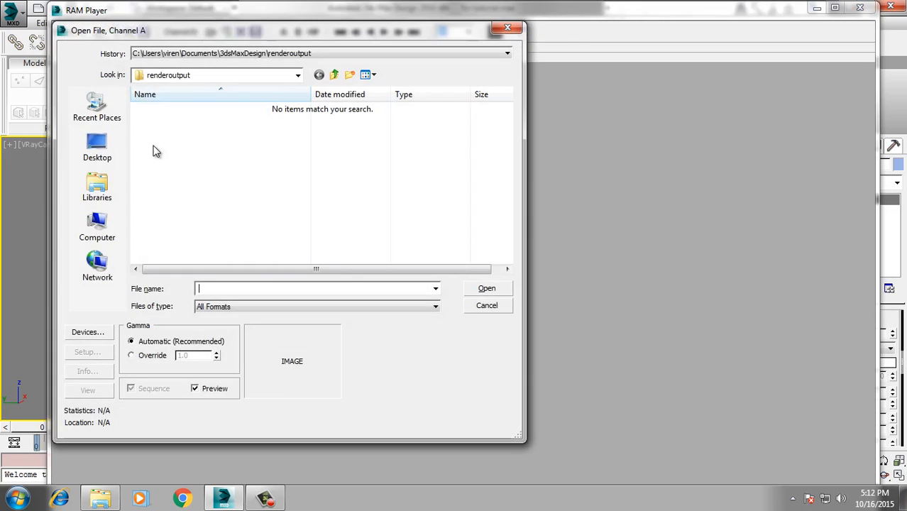
{"action": "left_click", "coordinate": [106, 150]}
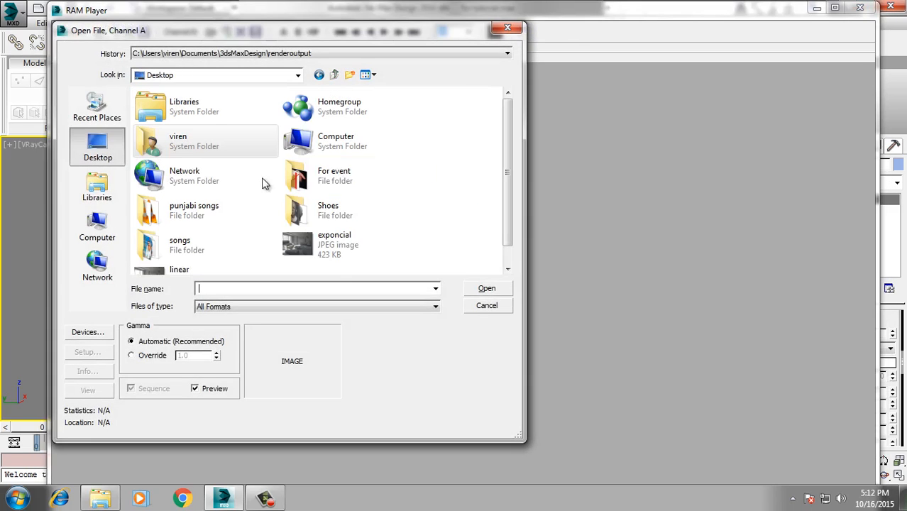
{"action": "left_click", "coordinate": [186, 271]}
{"action": "left_click", "coordinate": [477, 289]}
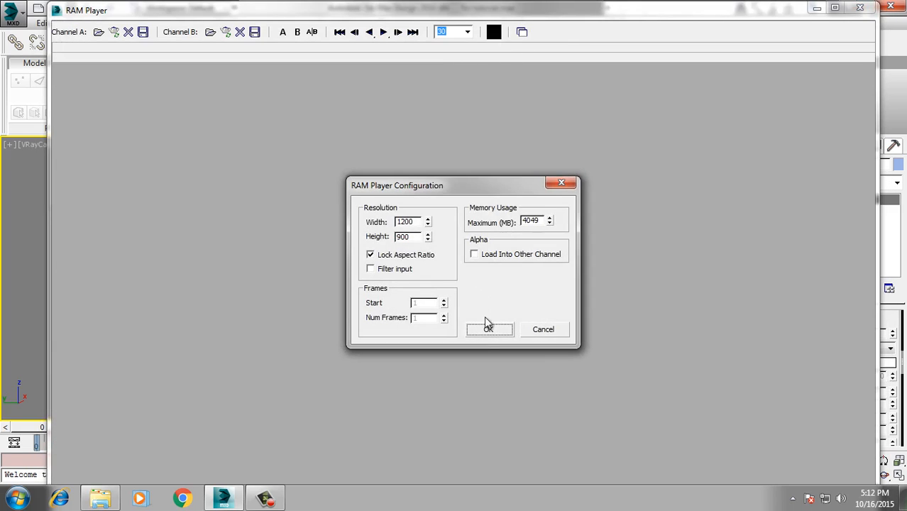
{"action": "left_click", "coordinate": [484, 330]}
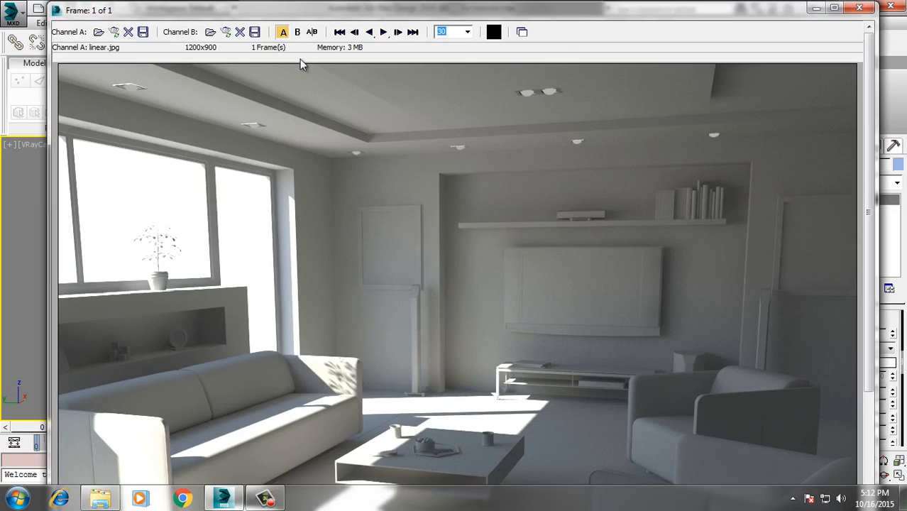
Load the exponcial JPEG from the Desktop into Channel B of the RAM Player at 1200 by 900
{"action": "left_click", "coordinate": [210, 33]}
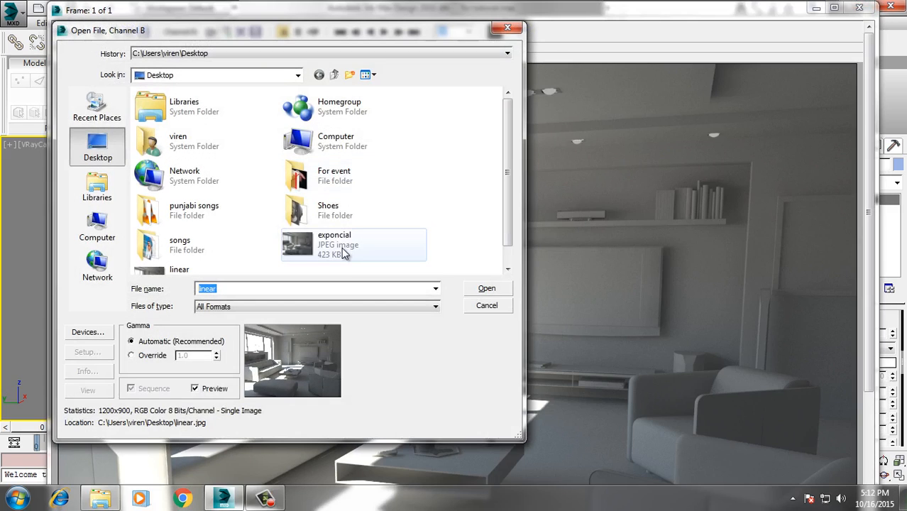
{"action": "left_click", "coordinate": [340, 243]}
{"action": "left_click", "coordinate": [487, 289]}
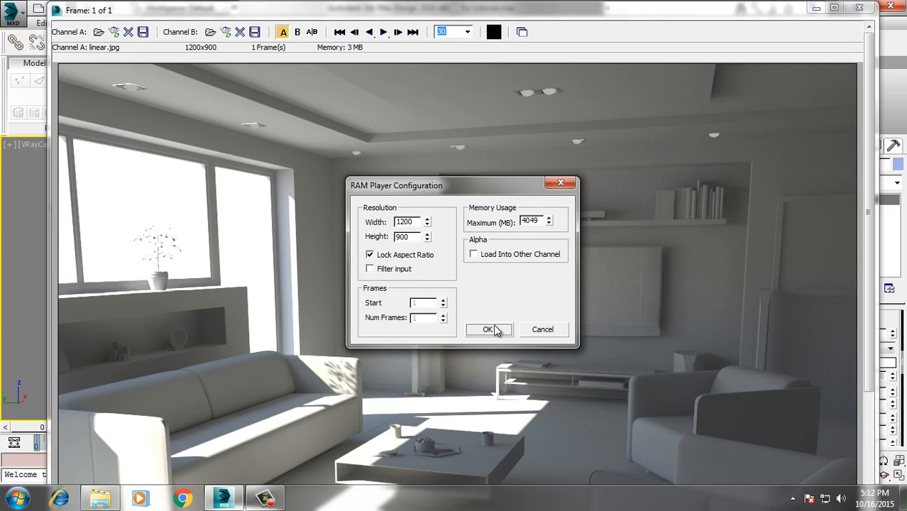
{"action": "left_click", "coordinate": [485, 330]}
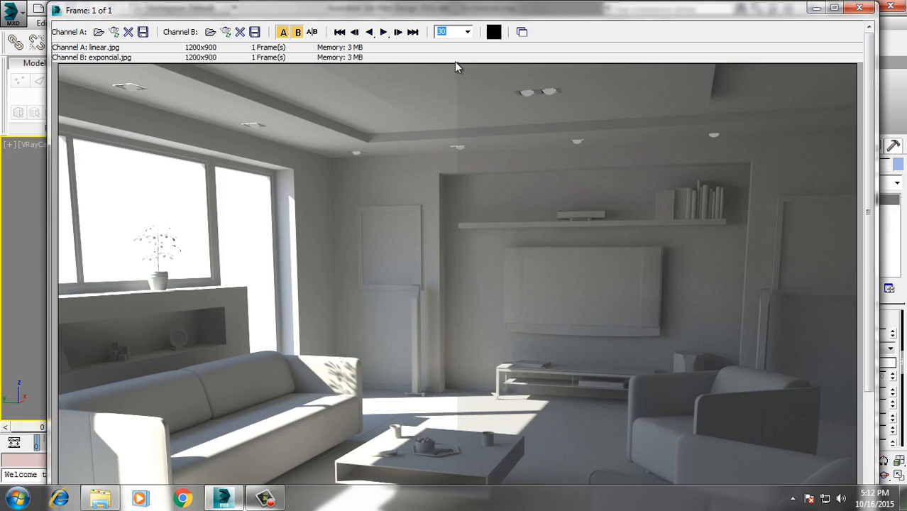
Compare the linear and exponential renders by sweeping the A/B divider across the image, and exit the RAM Player
{"action": "left_click_drag", "start_coordinate": [458, 69], "coordinate": [449, 178]}
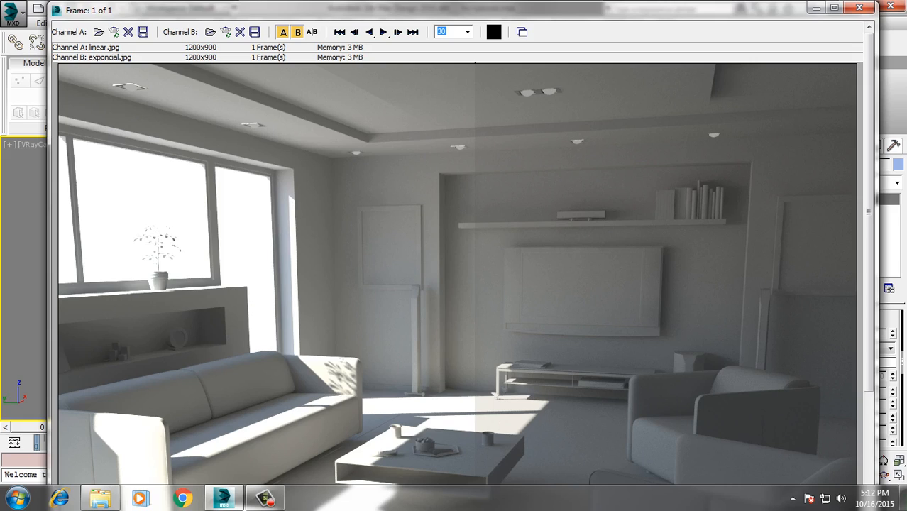
{"action": "left_click", "coordinate": [859, 8]}
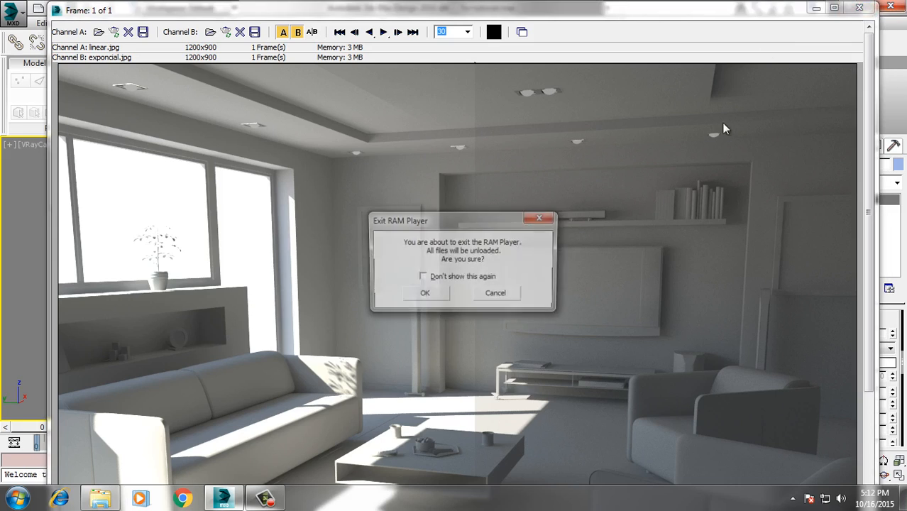
{"action": "left_click", "coordinate": [497, 295]}
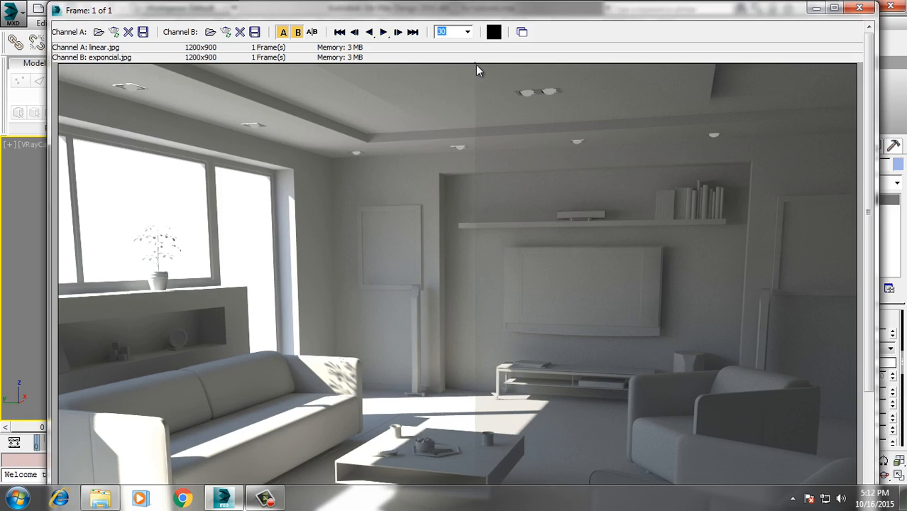
{"action": "left_click_drag", "start_coordinate": [476, 65], "coordinate": [460, 140]}
{"action": "left_click", "coordinate": [860, 10]}
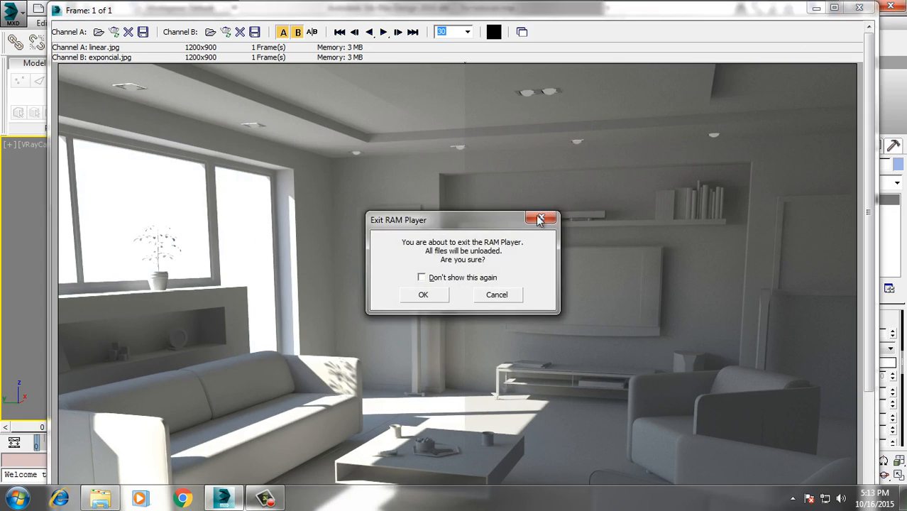
{"action": "left_click", "coordinate": [423, 294]}
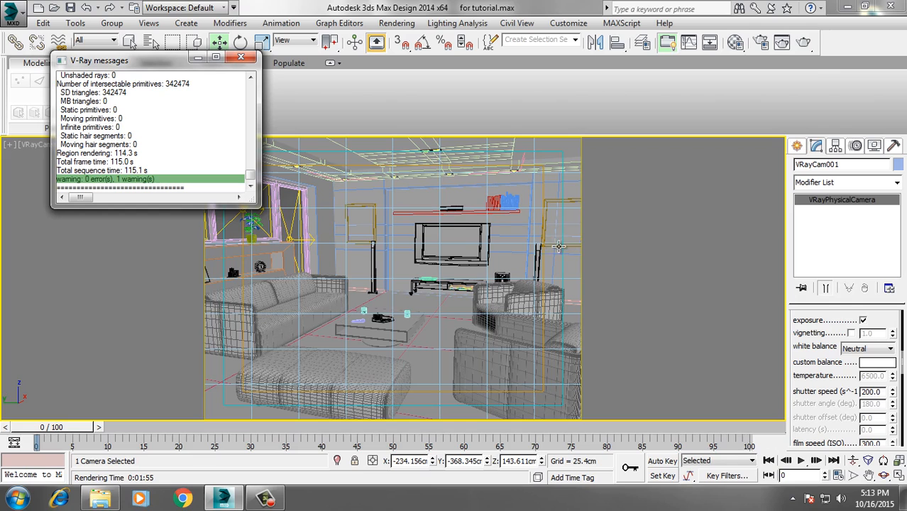
Set the V-Ray color mapping type to Reinhard with a burn value of 0.5 and render the camera view
{"action": "left_click", "coordinate": [760, 42]}
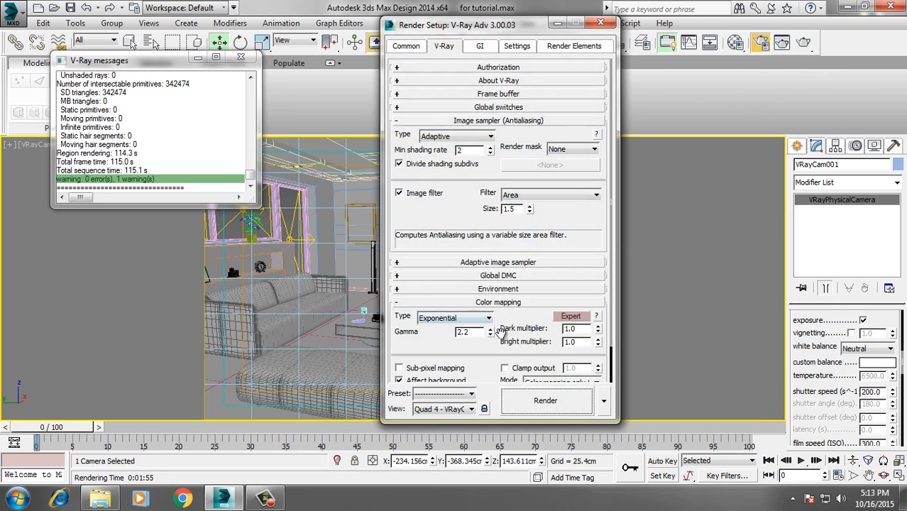
{"action": "left_click", "coordinate": [456, 319]}
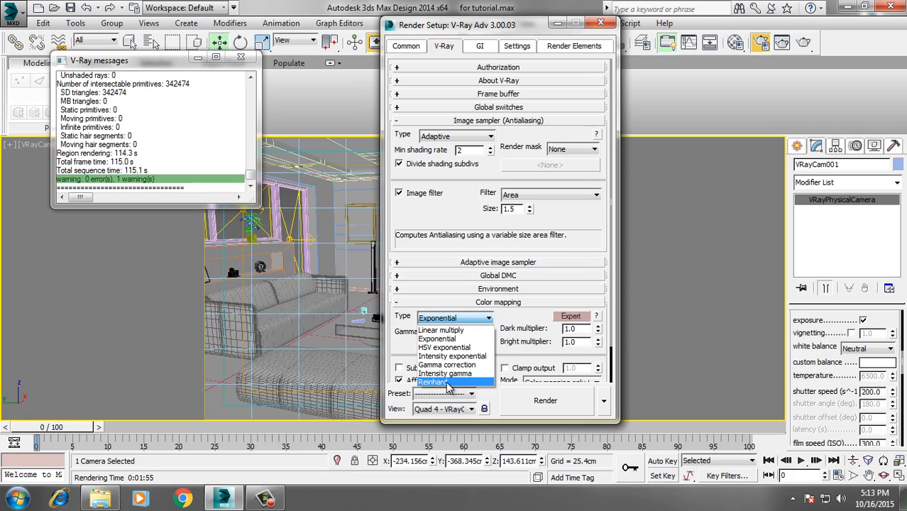
{"action": "left_click", "coordinate": [434, 382]}
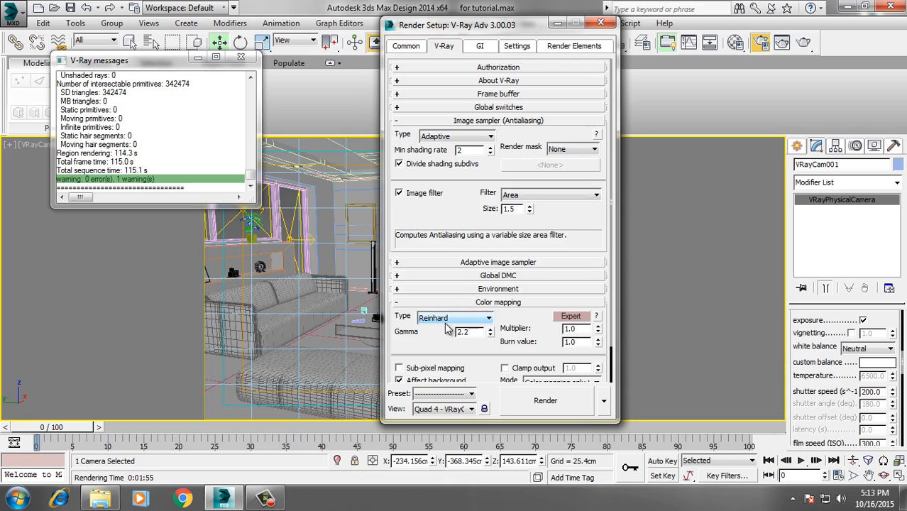
{"action": "left_click_drag", "start_coordinate": [583, 343], "coordinate": [565, 343]}
{"action": "type", "text": "0.5"}
{"action": "key", "text": "Return"}
{"action": "left_click", "coordinate": [543, 400]}
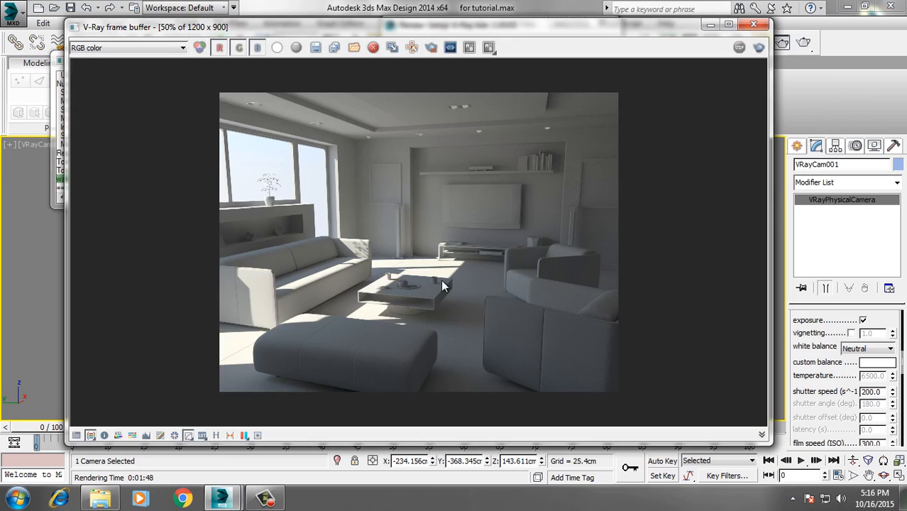
Inspect the Reinhard render, save it to the Desktop as a JPEG named reinhard with quality 100, and close the render windows
{"action": "scroll", "coordinate": [413, 256], "scroll_direction": "up", "scroll_amount": 2}
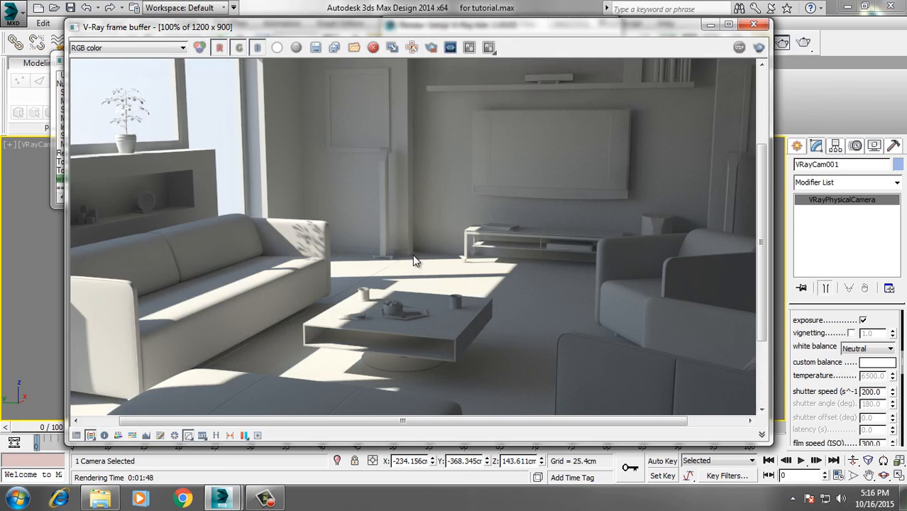
{"action": "scroll", "coordinate": [413, 256], "scroll_direction": "down", "scroll_amount": 2}
{"action": "scroll", "coordinate": [413, 254], "scroll_direction": "up", "scroll_amount": 2}
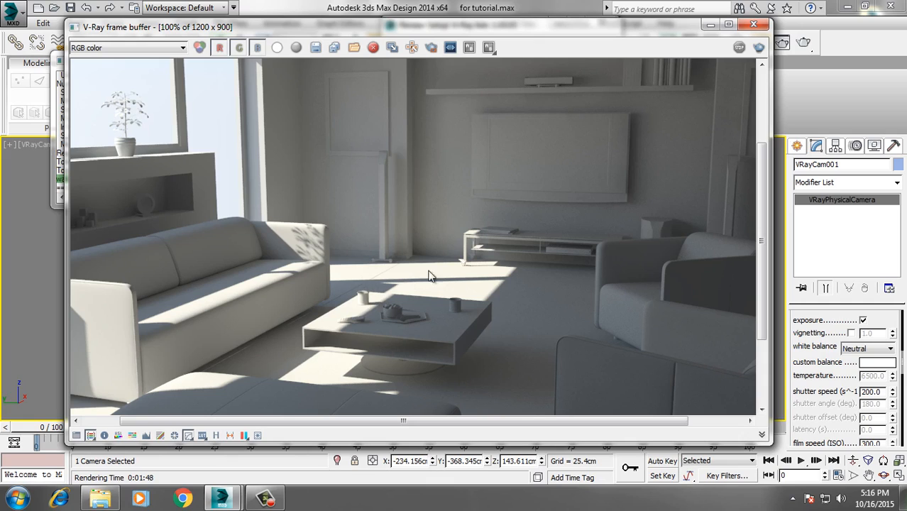
{"action": "scroll", "coordinate": [537, 261], "scroll_direction": "down", "scroll_amount": 2}
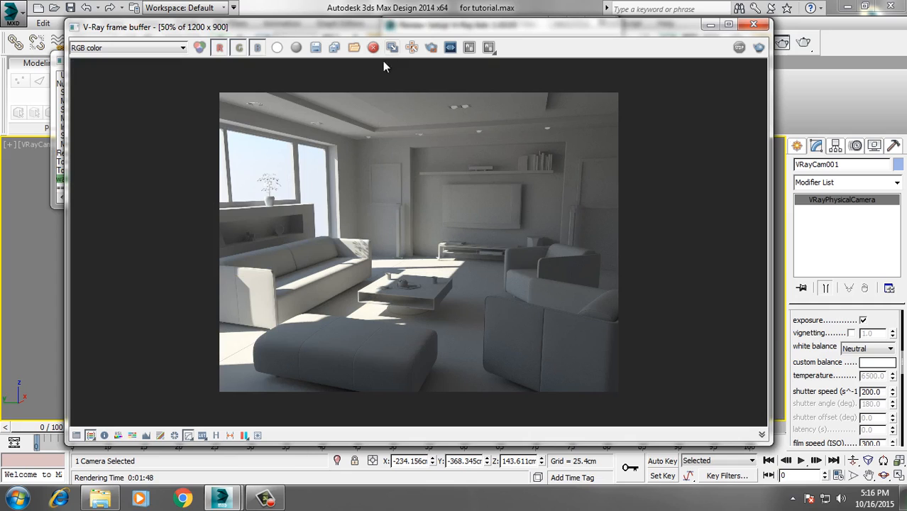
{"action": "left_click", "coordinate": [316, 48]}
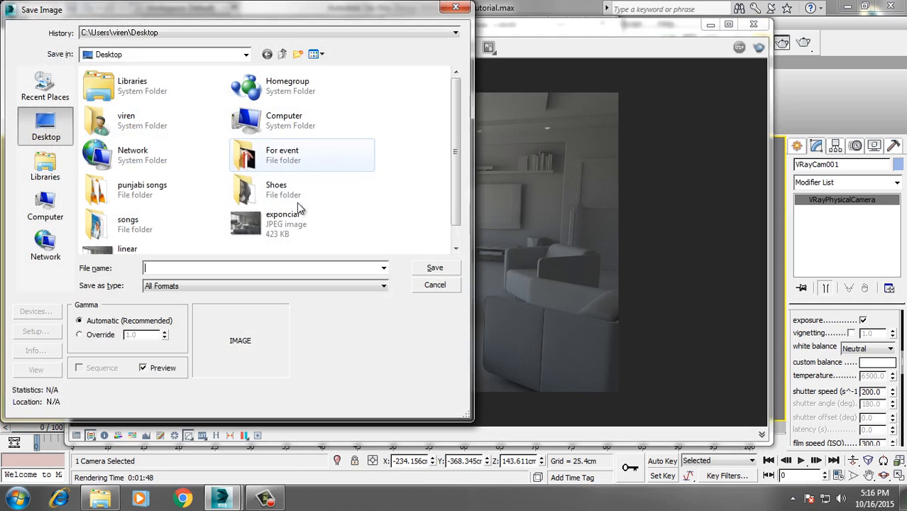
{"action": "scroll", "coordinate": [451, 170], "scroll_direction": "down", "scroll_amount": 1}
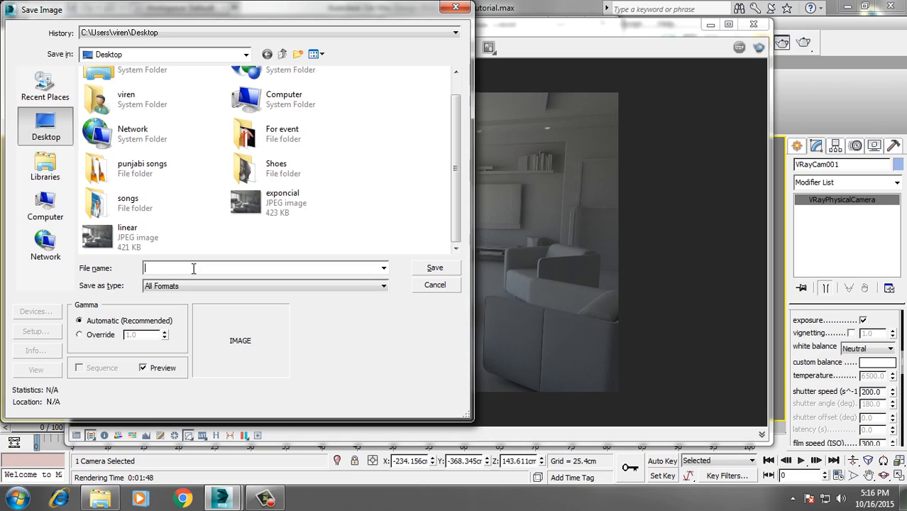
{"action": "type", "text": "reinhard"}
{"action": "left_click", "coordinate": [310, 285]}
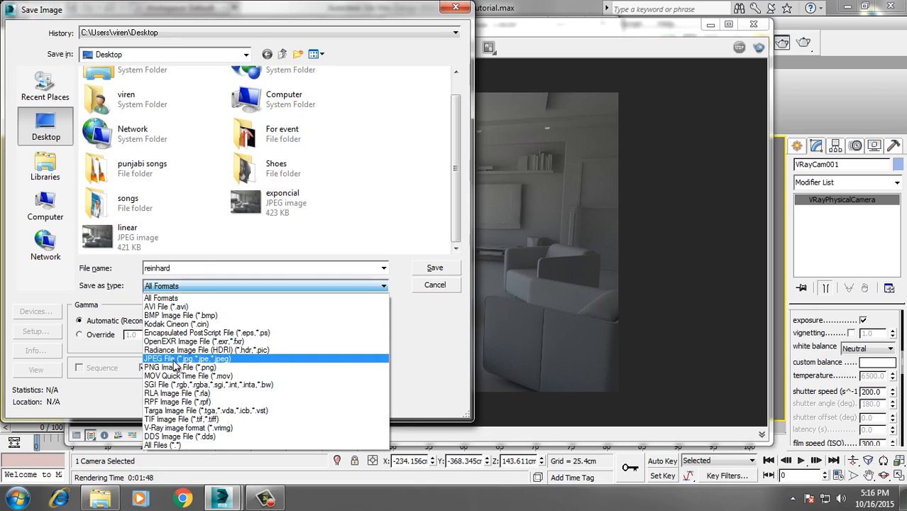
{"action": "left_click", "coordinate": [174, 359]}
{"action": "left_click", "coordinate": [433, 272]}
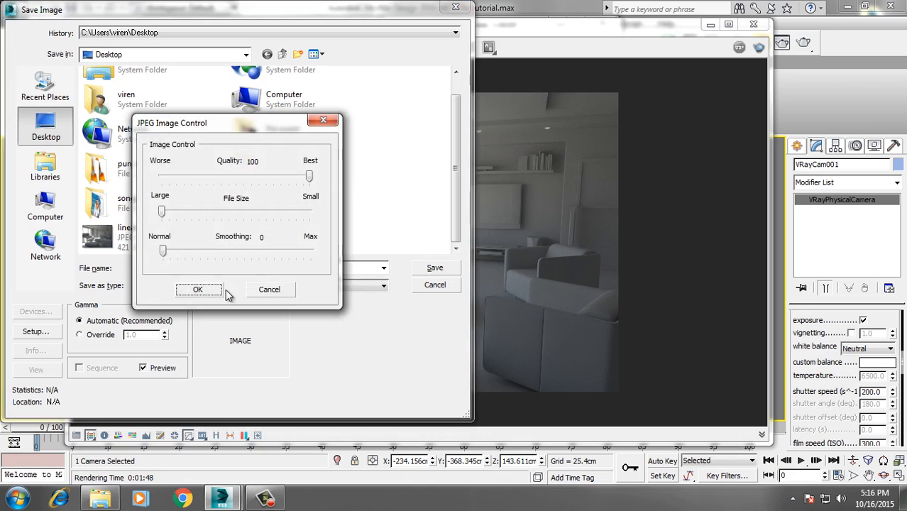
{"action": "left_click", "coordinate": [211, 291]}
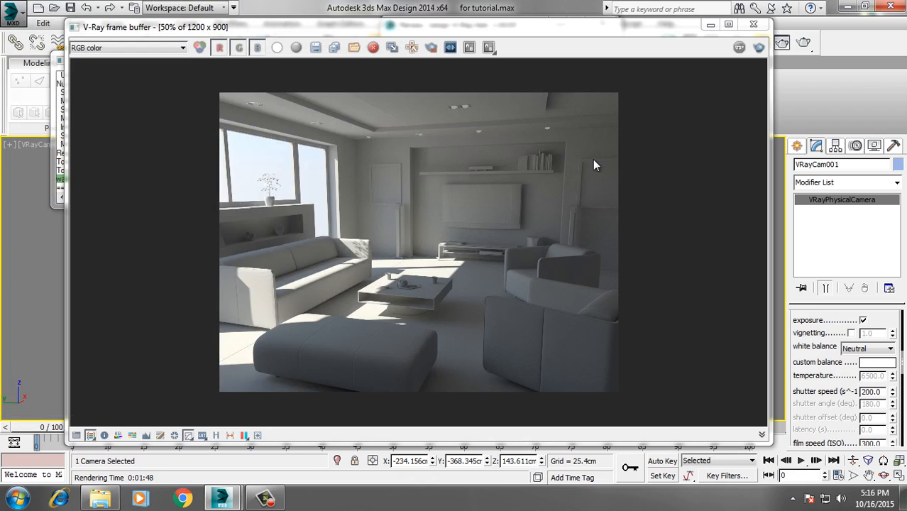
{"action": "left_click", "coordinate": [754, 25]}
{"action": "left_click", "coordinate": [611, 14]}
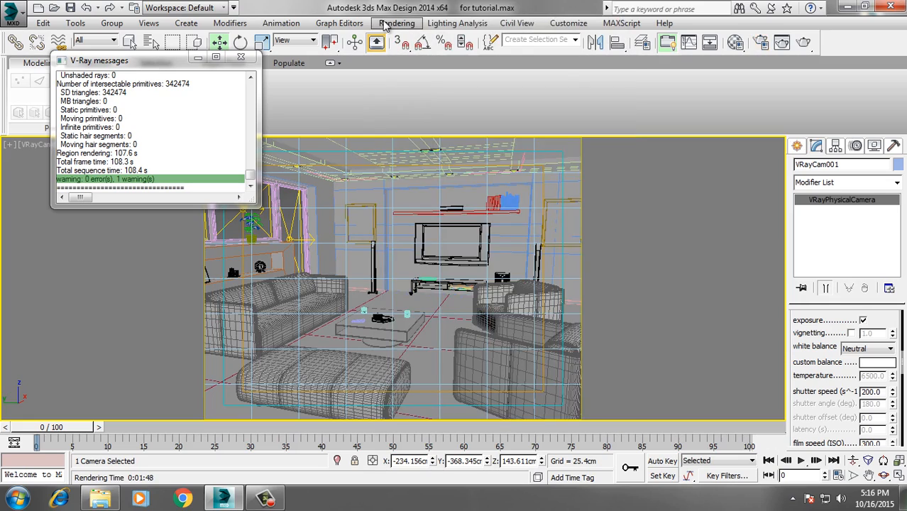
Open the RAM Player and load the linear JPEG from the Desktop into Channel A at 1200 by 900
{"action": "left_click", "coordinate": [389, 24]}
{"action": "left_click", "coordinate": [433, 364]}
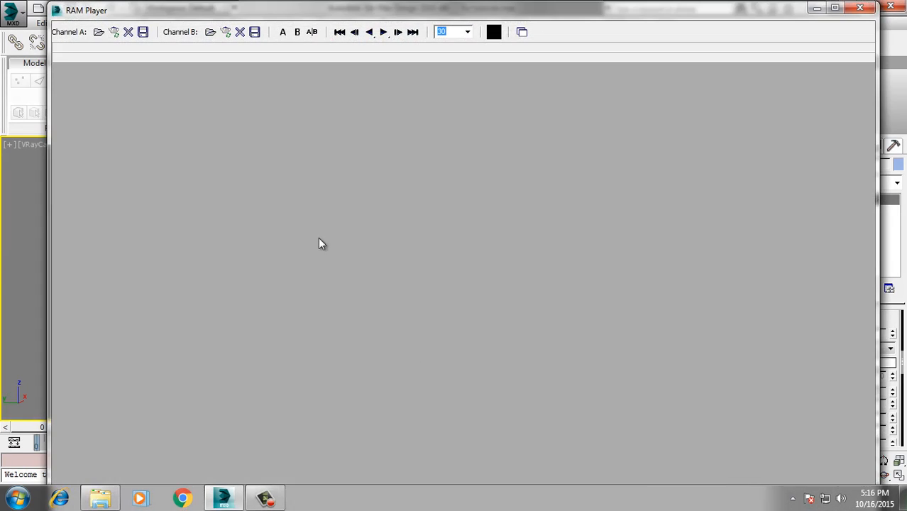
{"action": "left_click", "coordinate": [99, 32]}
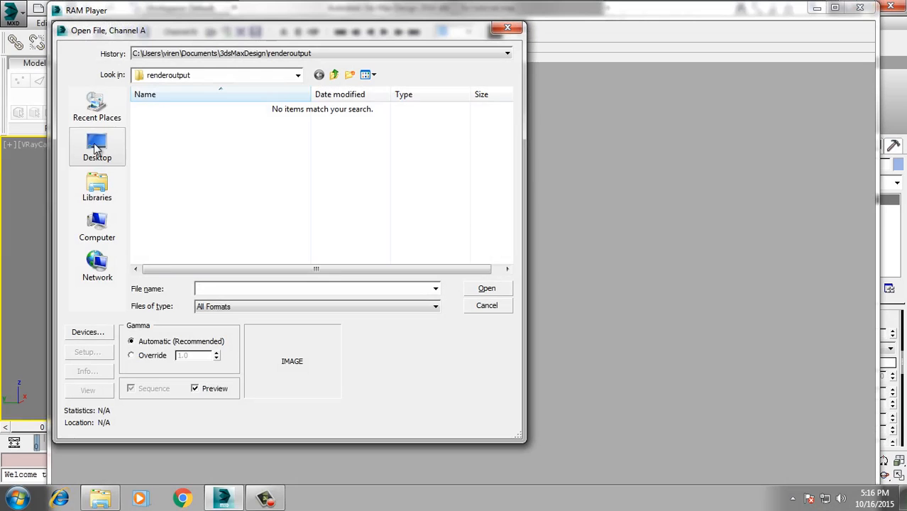
{"action": "left_click", "coordinate": [96, 147]}
{"action": "left_click_drag", "start_coordinate": [506, 207], "coordinate": [503, 247]}
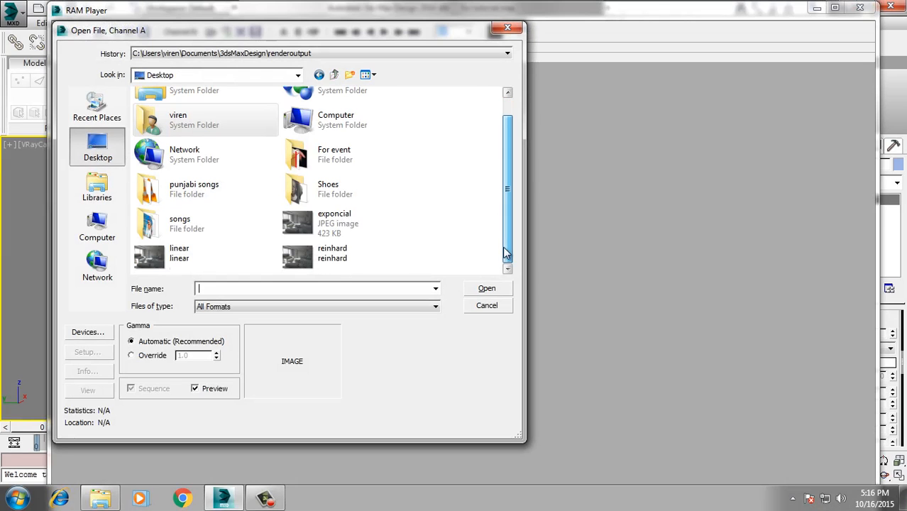
{"action": "left_click", "coordinate": [190, 257]}
{"action": "left_click", "coordinate": [486, 288]}
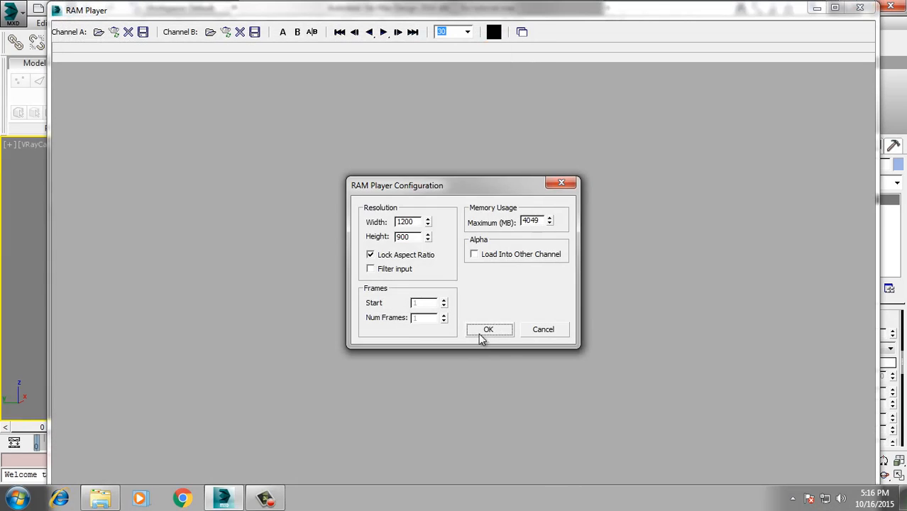
{"action": "left_click", "coordinate": [482, 334]}
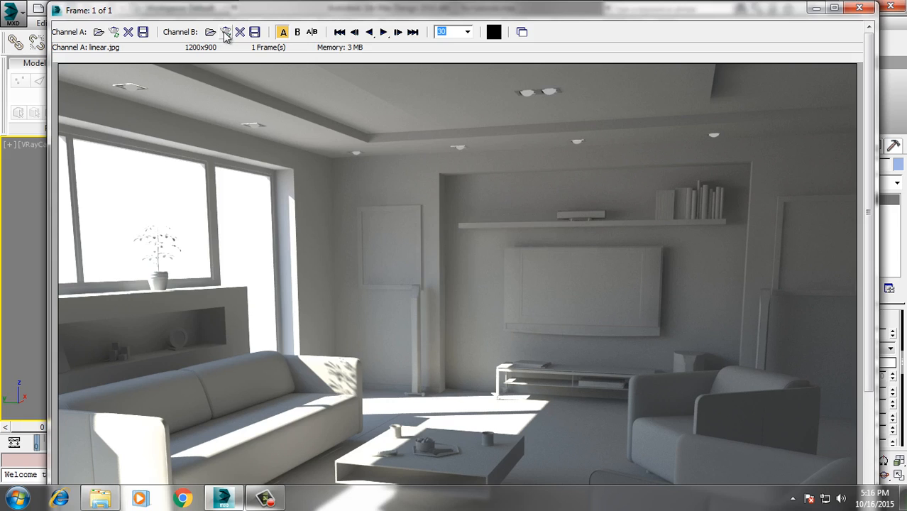
Load the reinhard JPEG into Channel B at 1200 by 900 and compare it with the linear render using the A/B divider
{"action": "left_click", "coordinate": [211, 31]}
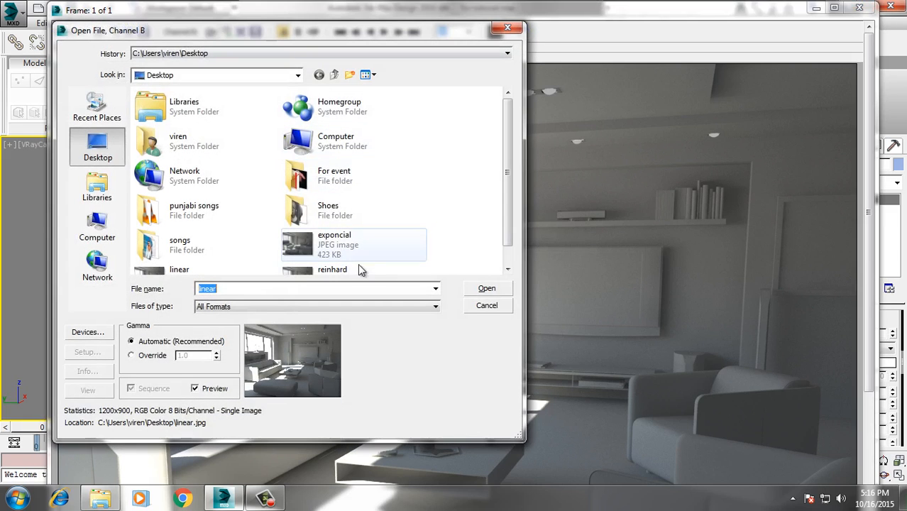
{"action": "left_click", "coordinate": [341, 269]}
{"action": "left_click", "coordinate": [486, 290]}
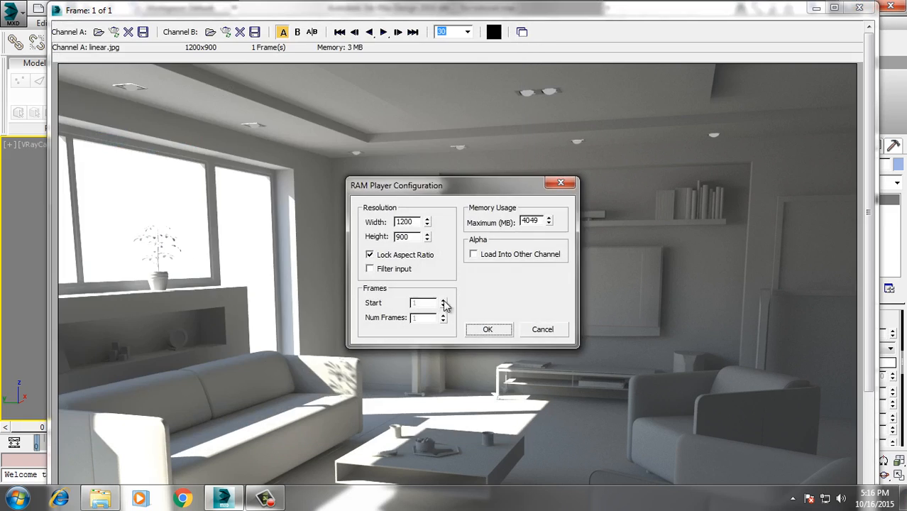
{"action": "left_click", "coordinate": [485, 331]}
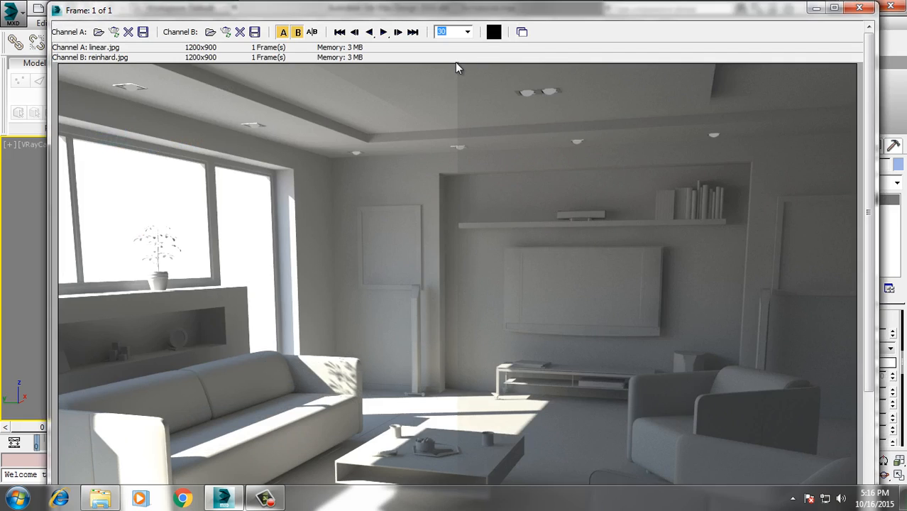
{"action": "left_click_drag", "start_coordinate": [457, 63], "coordinate": [450, 95]}
Replace Channel A with the exponcial JPEG to compare it with the reinhard render, and exit the RAM Player and V-Ray messages
{"action": "left_click", "coordinate": [98, 33]}
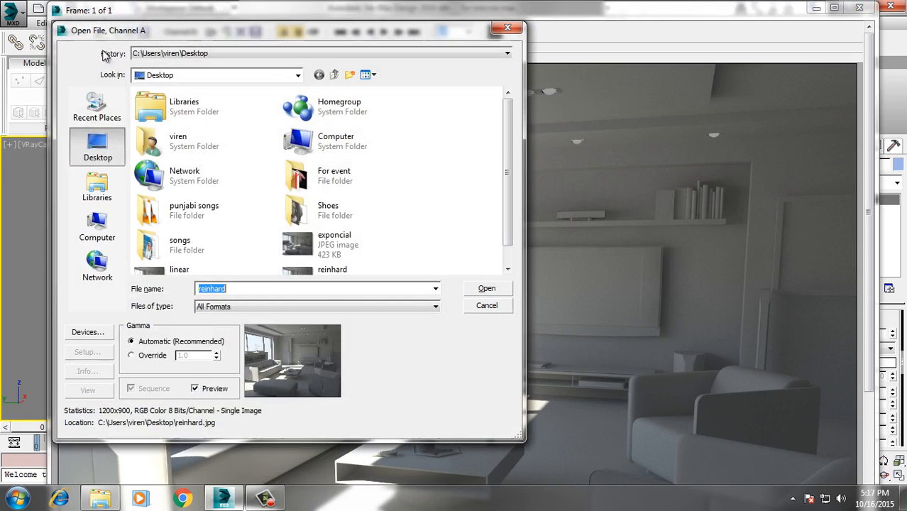
{"action": "left_click", "coordinate": [327, 245]}
{"action": "left_click", "coordinate": [487, 288]}
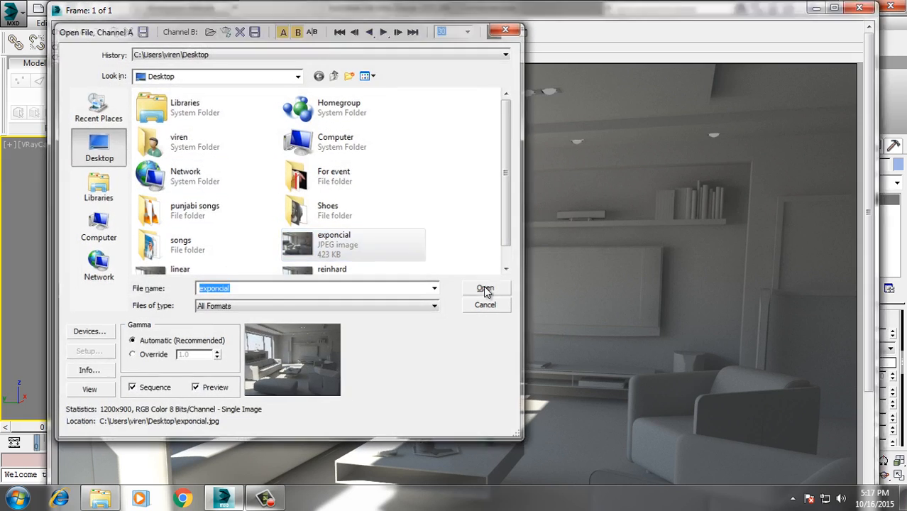
{"action": "left_click", "coordinate": [488, 329]}
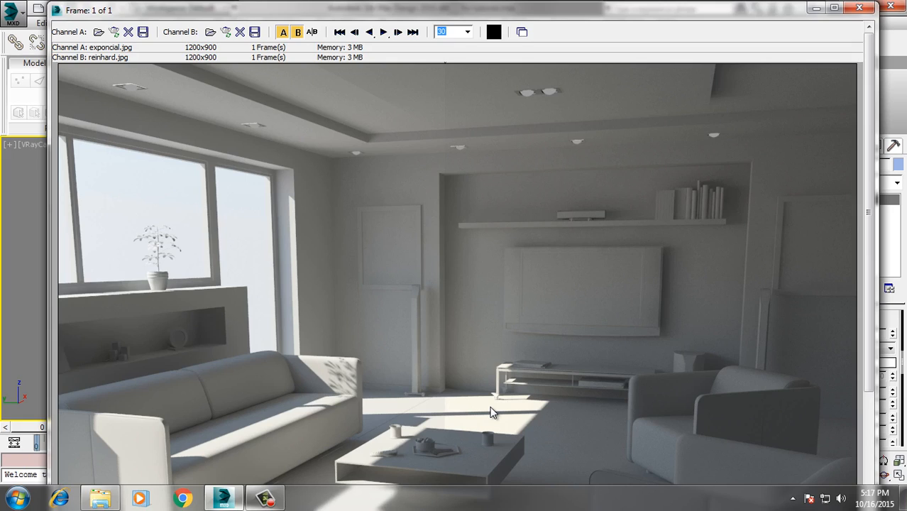
{"action": "left_click", "coordinate": [859, 8]}
{"action": "left_click", "coordinate": [423, 296]}
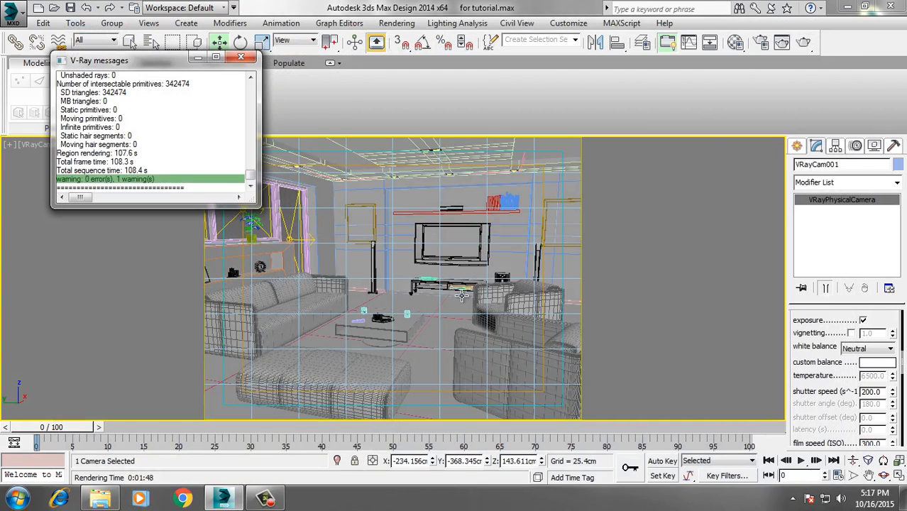
{"action": "left_click", "coordinate": [241, 57]}
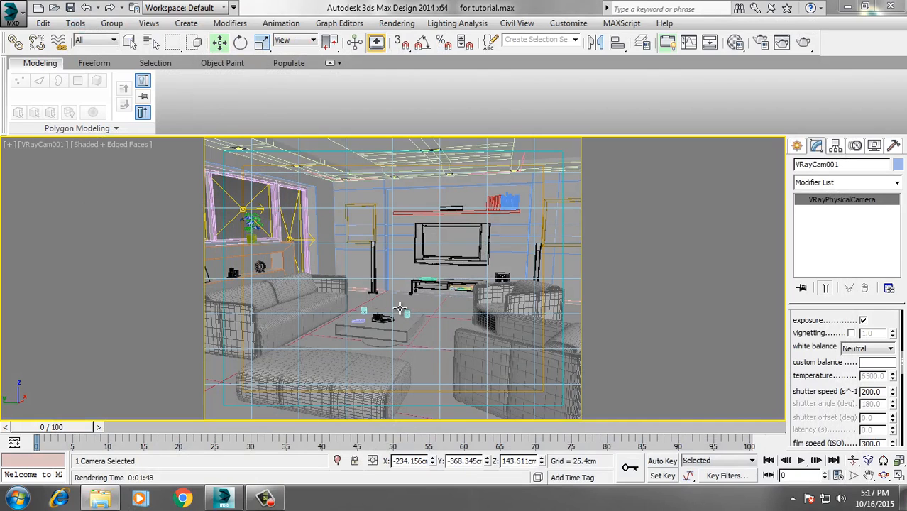
Create a sphere between the coffee table and the TV unit and move it to about X 452, Y -164, Z 52 cm
{"action": "left_click", "coordinate": [796, 146]}
{"action": "left_click", "coordinate": [819, 244]}
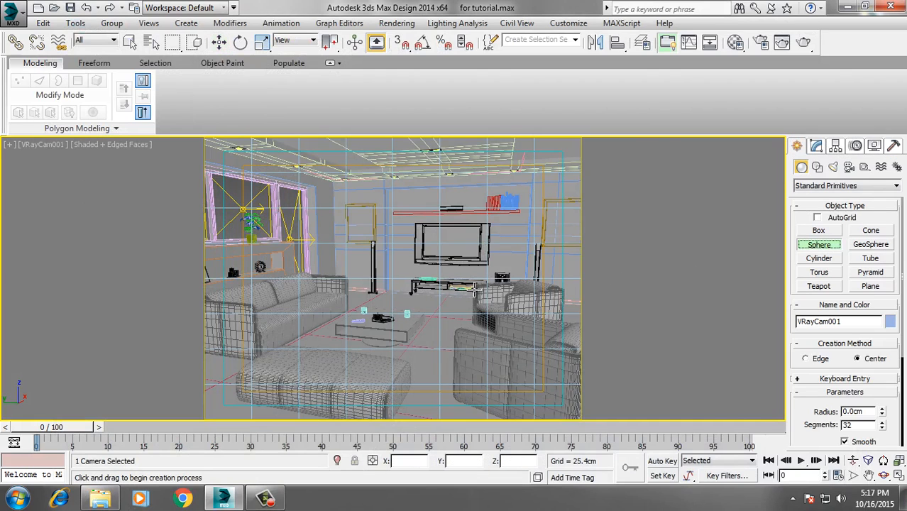
{"action": "left_click_drag", "start_coordinate": [381, 293], "coordinate": [404, 299]}
{"action": "key", "text": "w"}
{"action": "left_click_drag", "start_coordinate": [387, 240], "coordinate": [389, 221]}
{"action": "left_click_drag", "start_coordinate": [353, 267], "coordinate": [403, 277]}
{"action": "key", "text": "r"}
{"action": "key", "text": "w"}
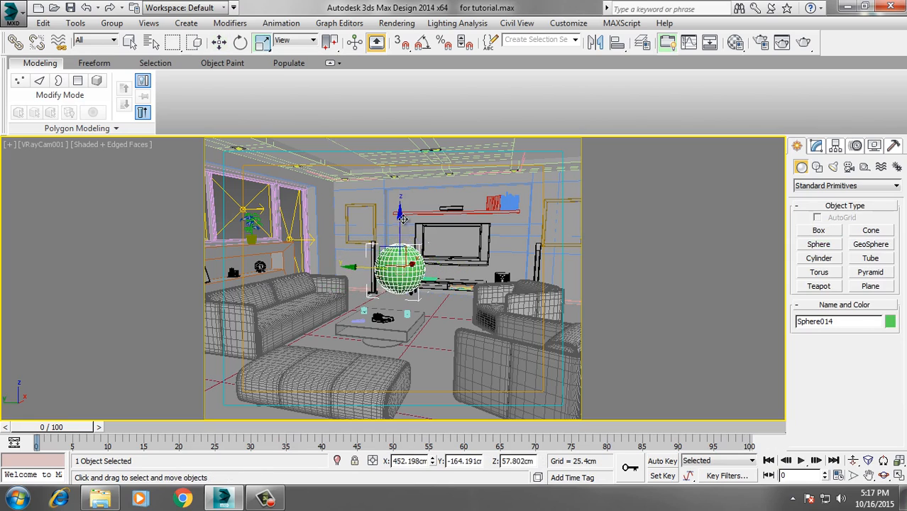
{"action": "left_click_drag", "start_coordinate": [401, 221], "coordinate": [399, 219]}
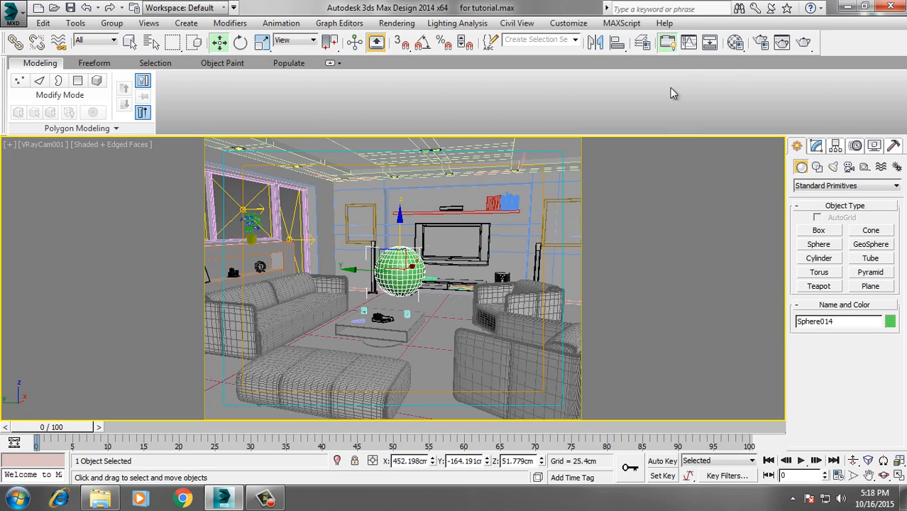
Switch the V-Ray color mapping type to HSV exponential and back to Reinhard, and close the render settings
{"action": "left_click", "coordinate": [760, 43]}
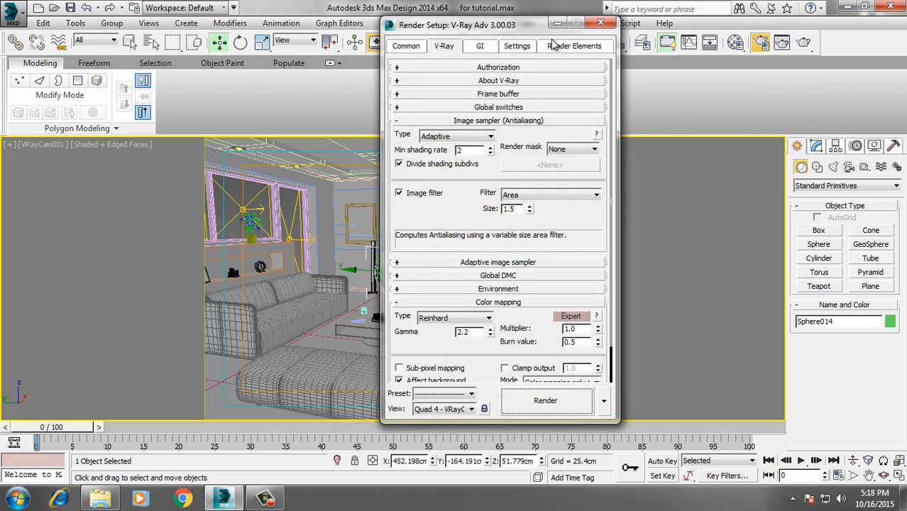
{"action": "left_click", "coordinate": [454, 319]}
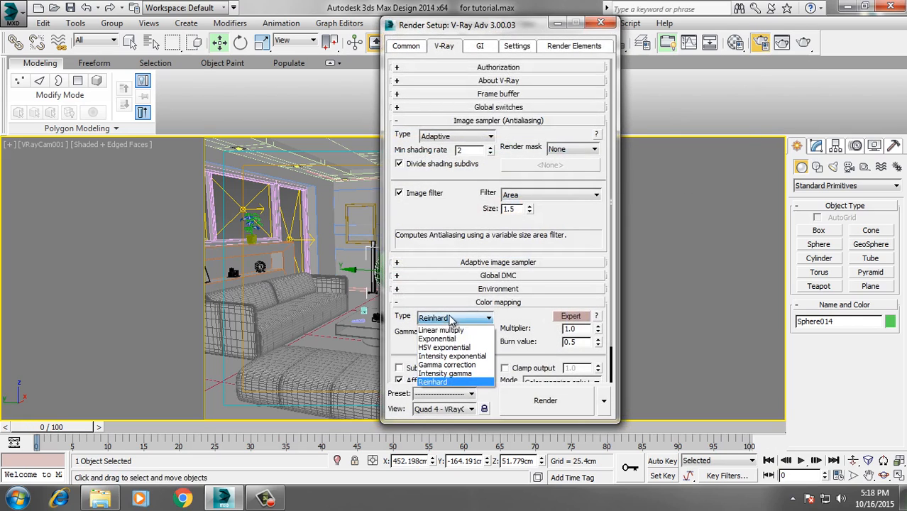
{"action": "left_click", "coordinate": [436, 349]}
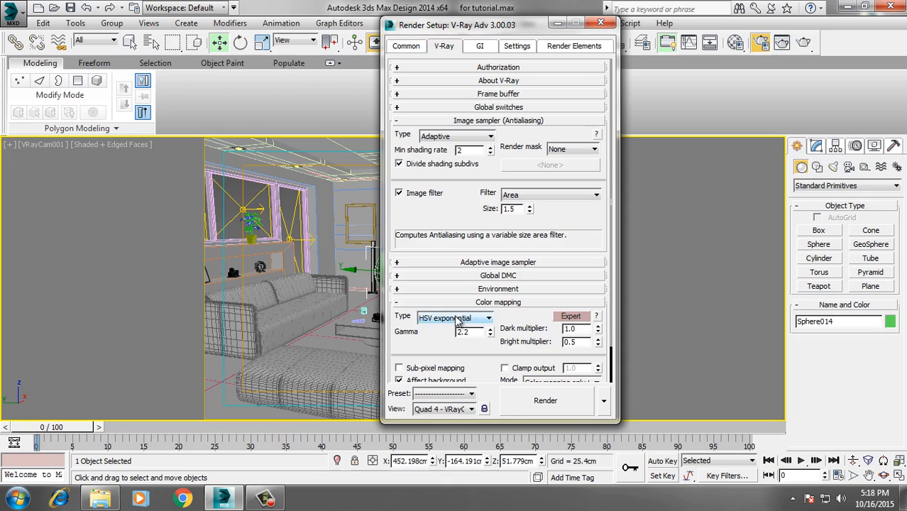
{"action": "left_click", "coordinate": [456, 319]}
{"action": "left_click", "coordinate": [437, 382]}
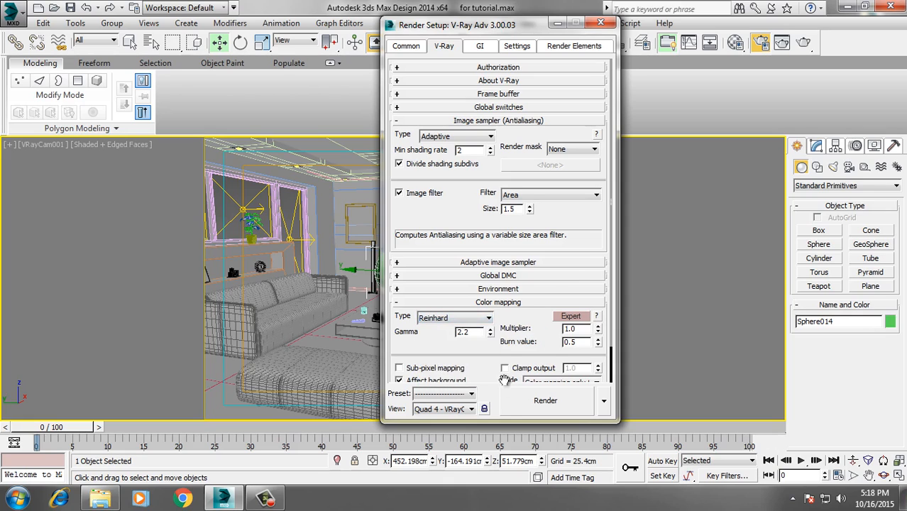
{"action": "left_click_drag", "start_coordinate": [518, 29], "coordinate": [650, 67]}
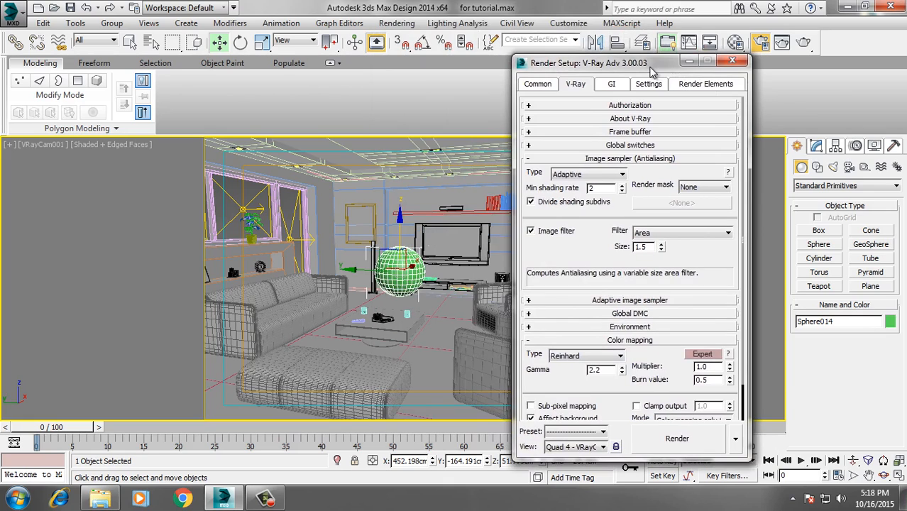
{"action": "left_click", "coordinate": [733, 61]}
Assign the 13 - Default material to the sphere and change its type to VRayMtl
{"action": "key", "text": "m"}
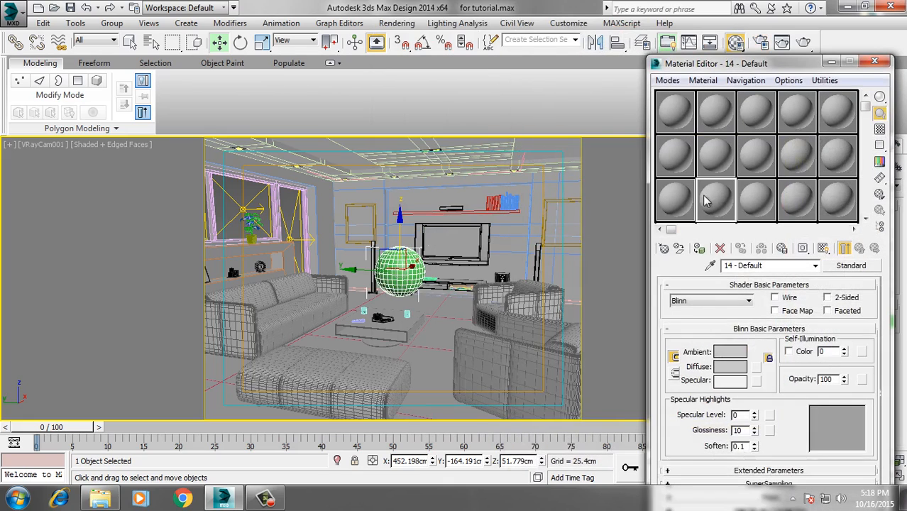
{"action": "left_click", "coordinate": [678, 213]}
{"action": "left_click_drag", "start_coordinate": [679, 218], "coordinate": [401, 281]}
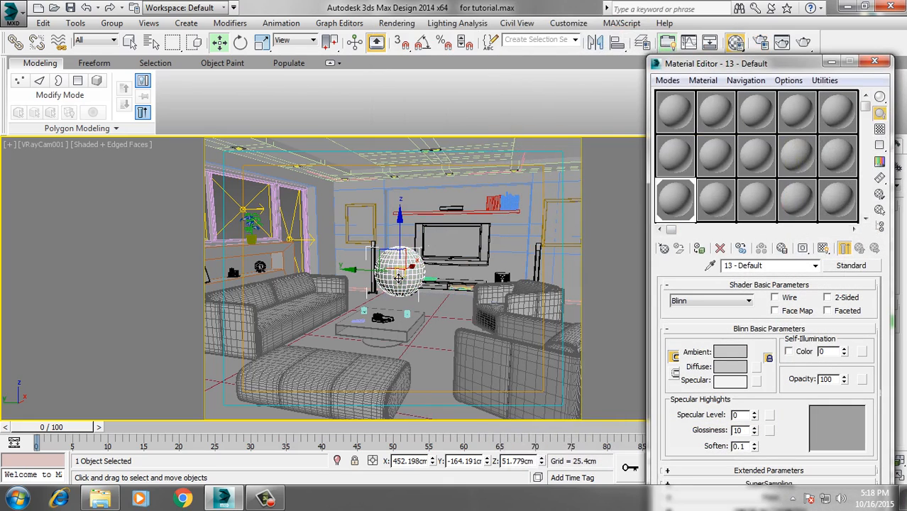
{"action": "left_click", "coordinate": [862, 268]}
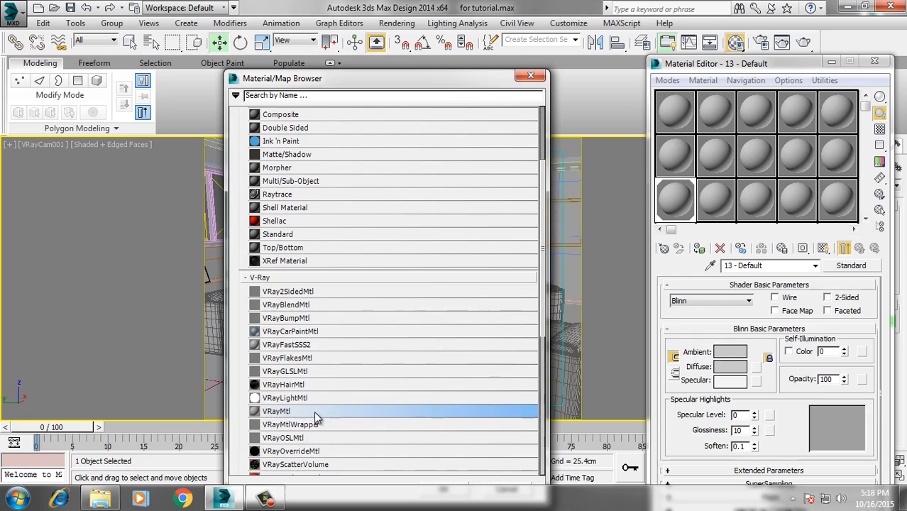
{"action": "double_click", "coordinate": [426, 353]}
Set the sphere material's diffuse color to a saturated green of RGB 0, 141, 10 and close the Material Editor
{"action": "left_click", "coordinate": [740, 354]}
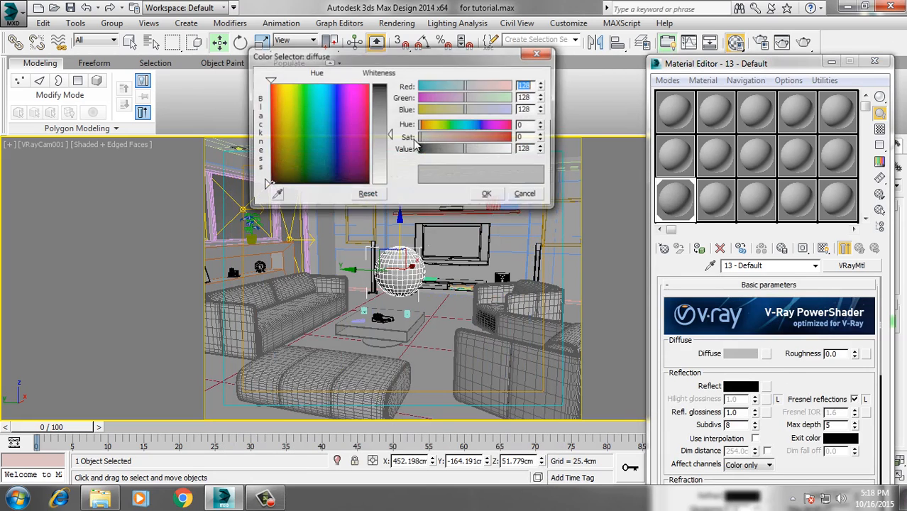
{"action": "left_click", "coordinate": [303, 130]}
{"action": "left_click_drag", "start_coordinate": [378, 138], "coordinate": [382, 90]}
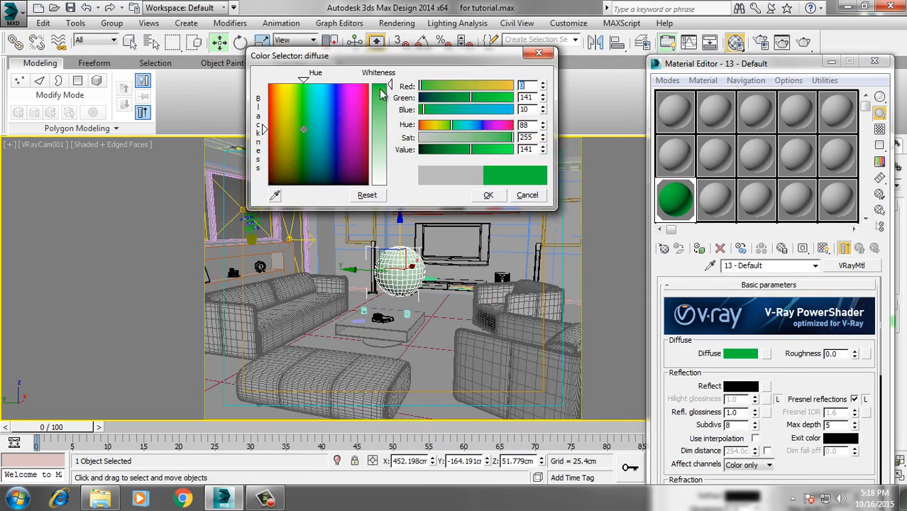
{"action": "left_click", "coordinate": [488, 195]}
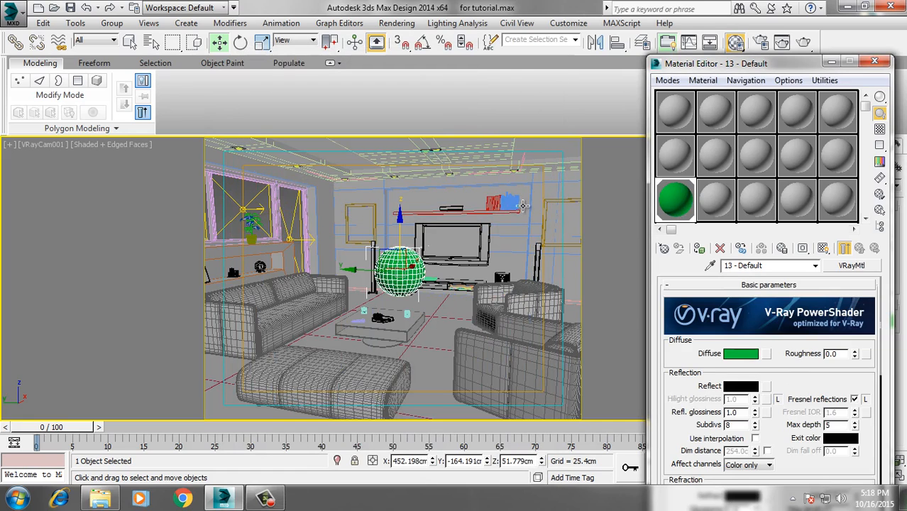
{"action": "left_click", "coordinate": [877, 63]}
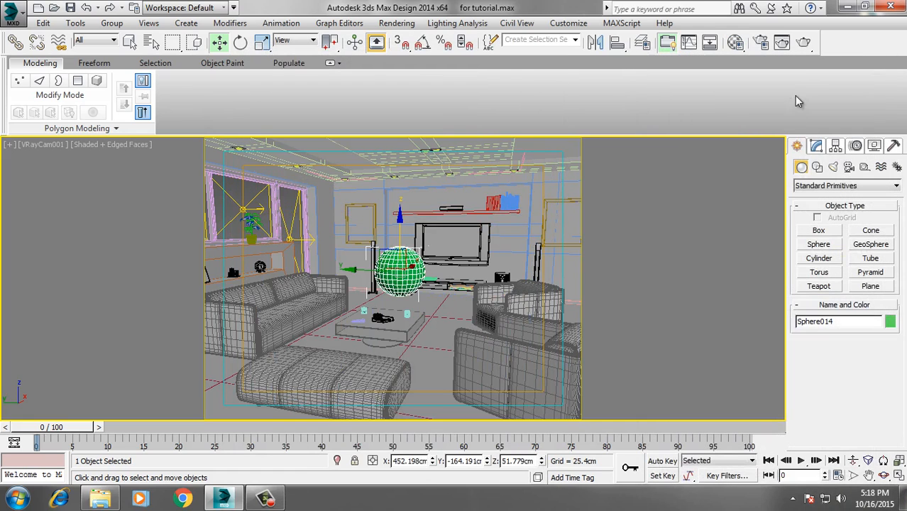
Render the camera view with Reinhard color mapping and examine the green sphere and its surroundings up close
{"action": "left_click", "coordinate": [805, 44]}
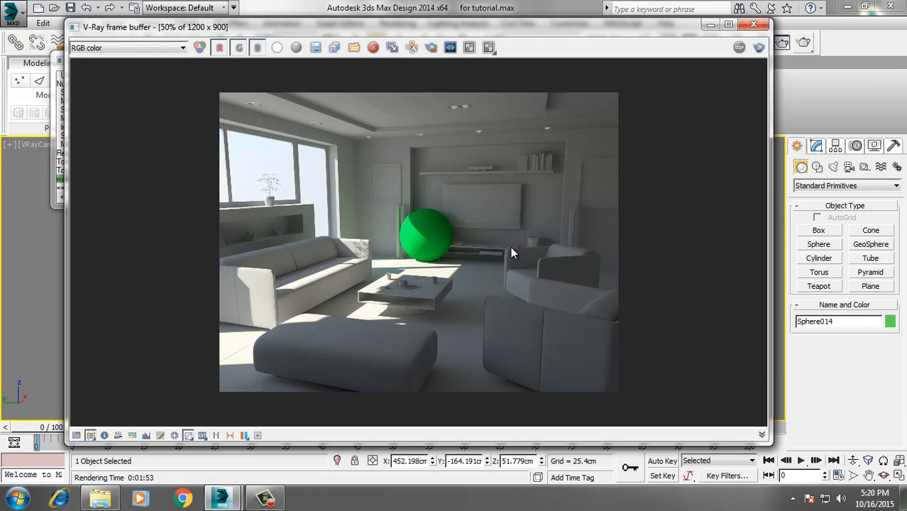
{"action": "scroll", "coordinate": [429, 224], "scroll_direction": "up", "scroll_amount": 2}
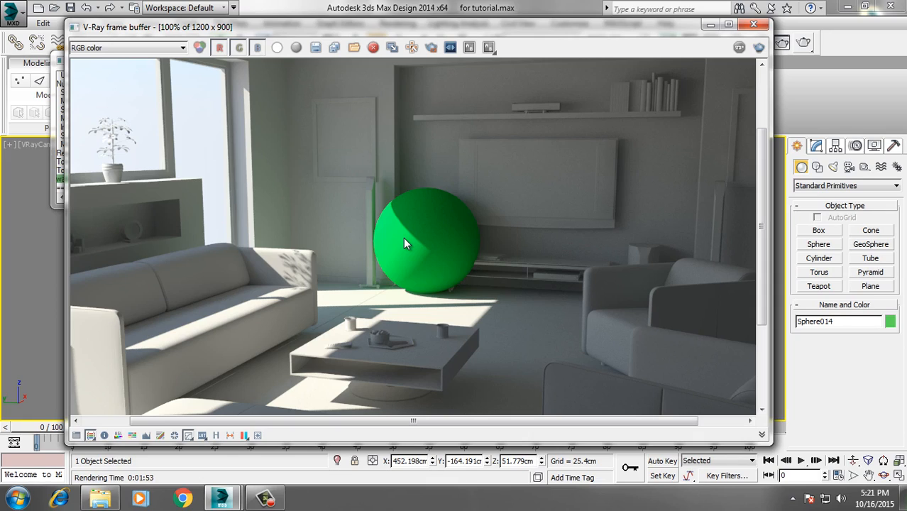
{"action": "scroll", "coordinate": [414, 233], "scroll_direction": "down", "scroll_amount": 2}
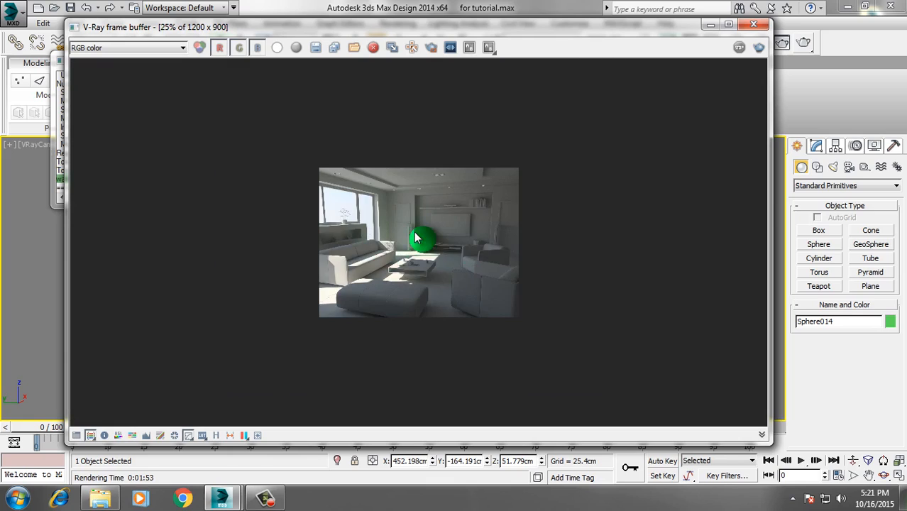
{"action": "scroll", "coordinate": [414, 232], "scroll_direction": "up", "scroll_amount": 1}
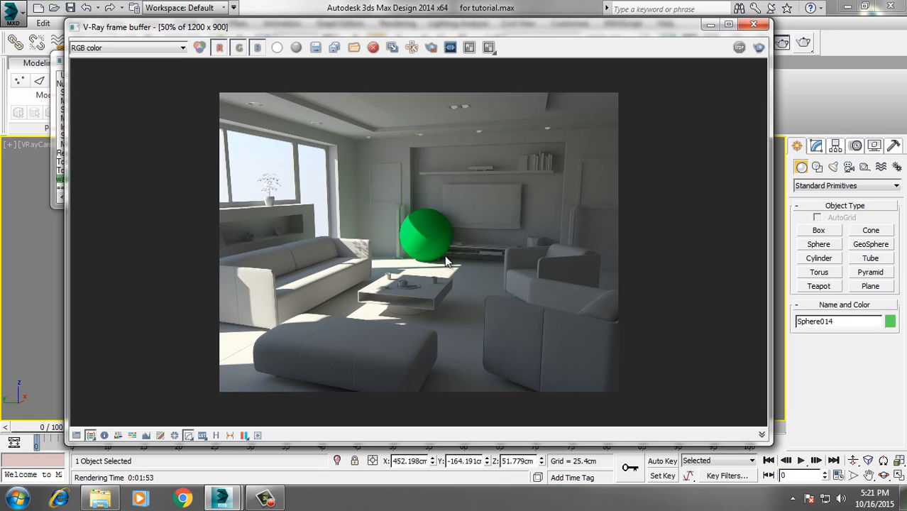
{"action": "scroll", "coordinate": [434, 255], "scroll_direction": "up", "scroll_amount": 1}
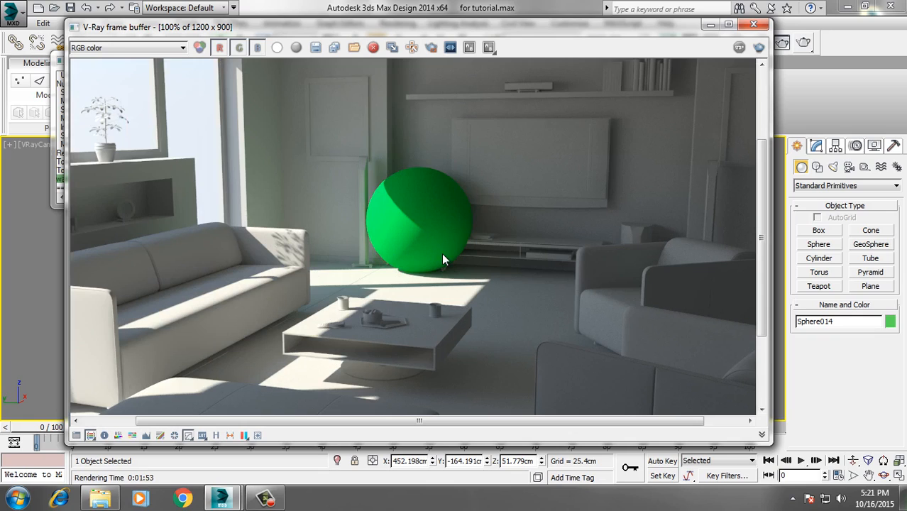
{"action": "scroll", "coordinate": [417, 268], "scroll_direction": "up", "scroll_amount": 1}
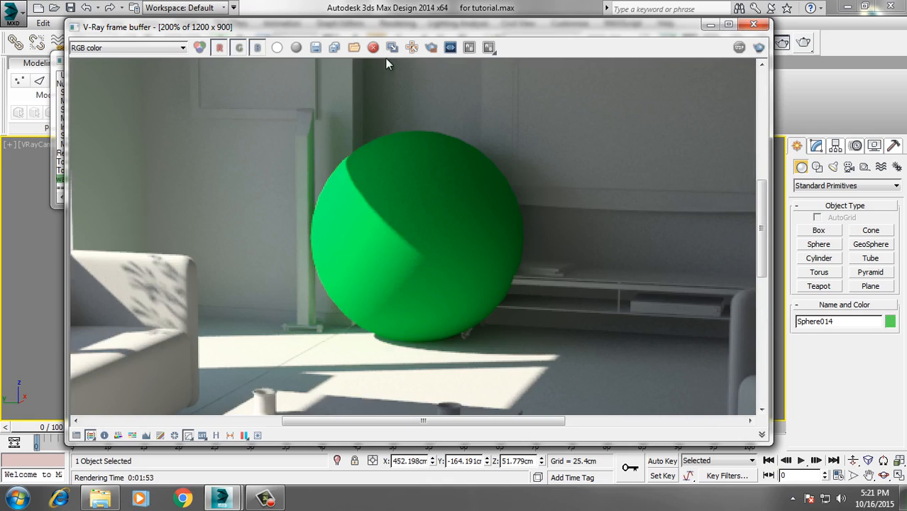
Save the Reinhard render to the Desktop as a JPEG named "rehard with sphere" with the default quality settings
{"action": "left_click", "coordinate": [316, 47]}
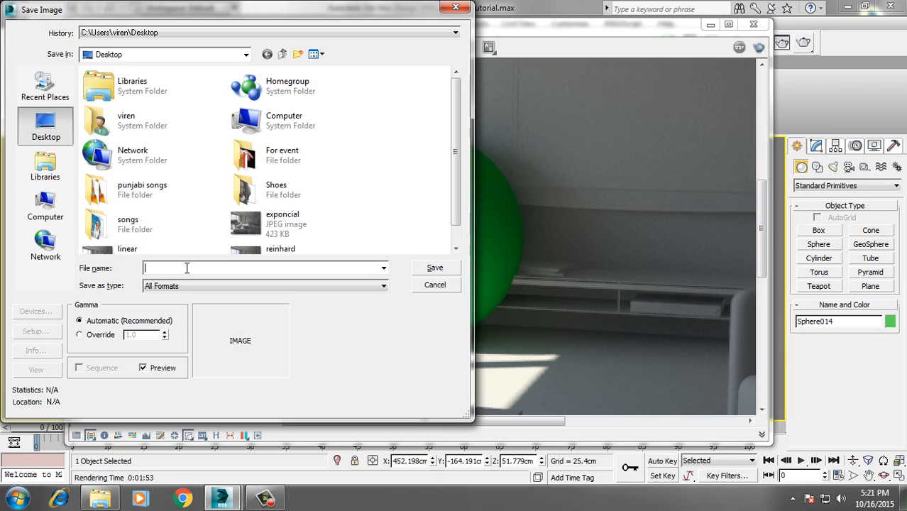
{"action": "type", "text": "rehard with sphere"}
{"action": "left_click", "coordinate": [242, 286]}
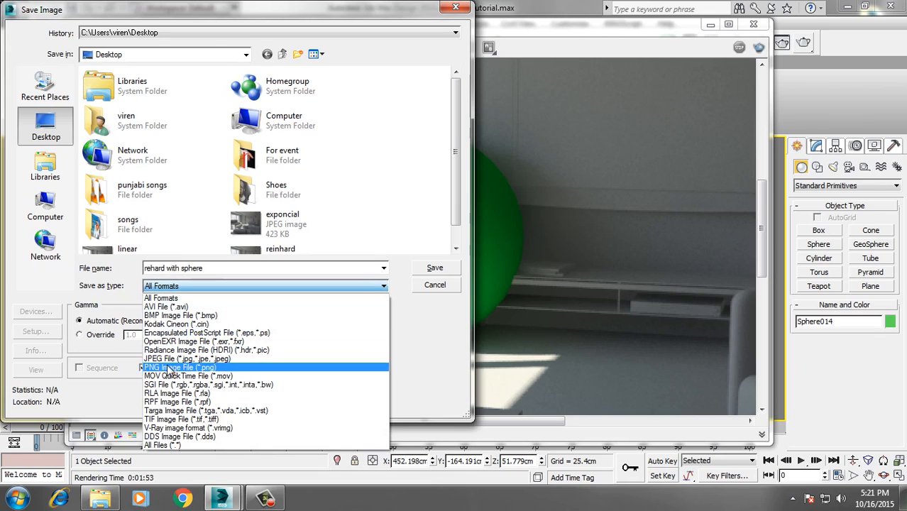
{"action": "left_click", "coordinate": [165, 360]}
{"action": "left_click", "coordinate": [435, 268]}
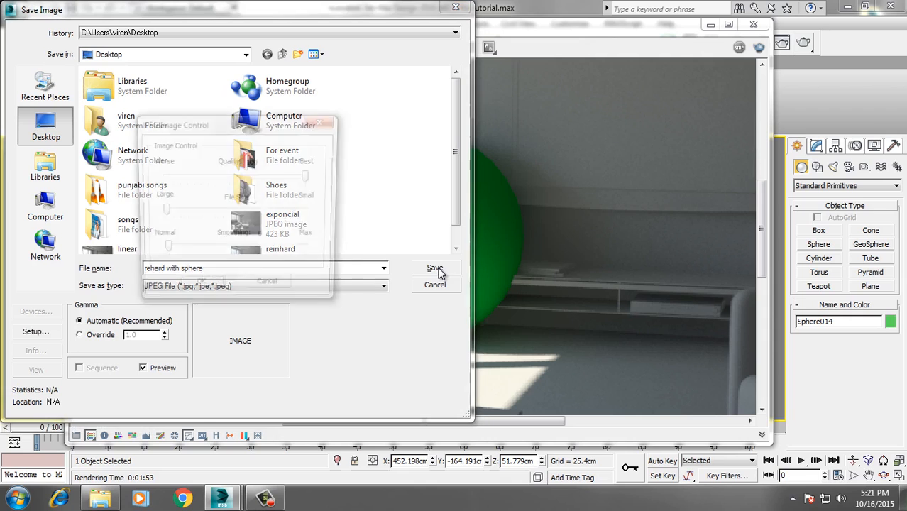
{"action": "left_click", "coordinate": [198, 290]}
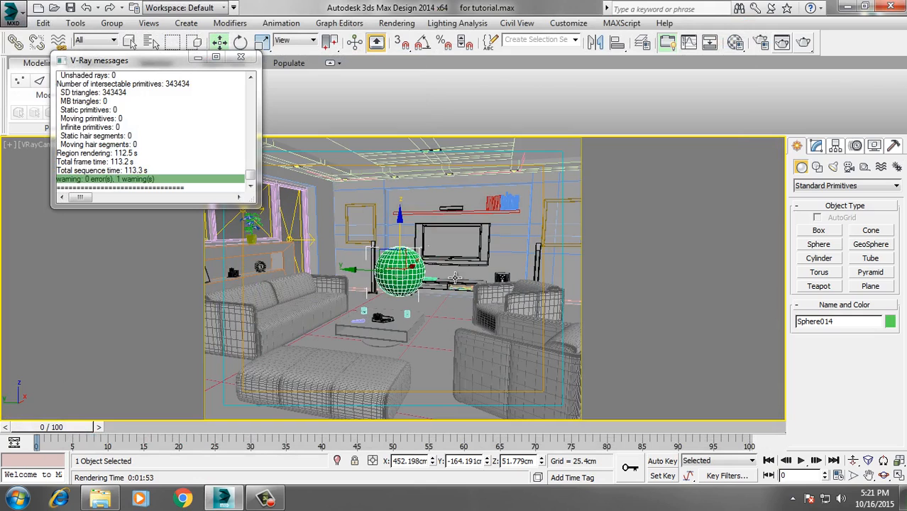
Set the V-Ray color mapping type to HSV exponential, render the camera view, and check the green sphere
{"action": "left_click", "coordinate": [759, 42]}
{"action": "left_click", "coordinate": [590, 355]}
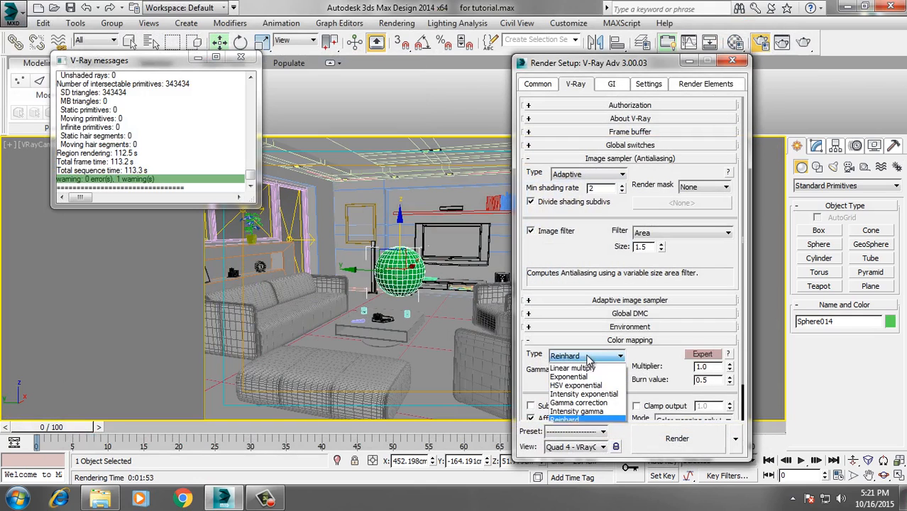
{"action": "left_click", "coordinate": [573, 386]}
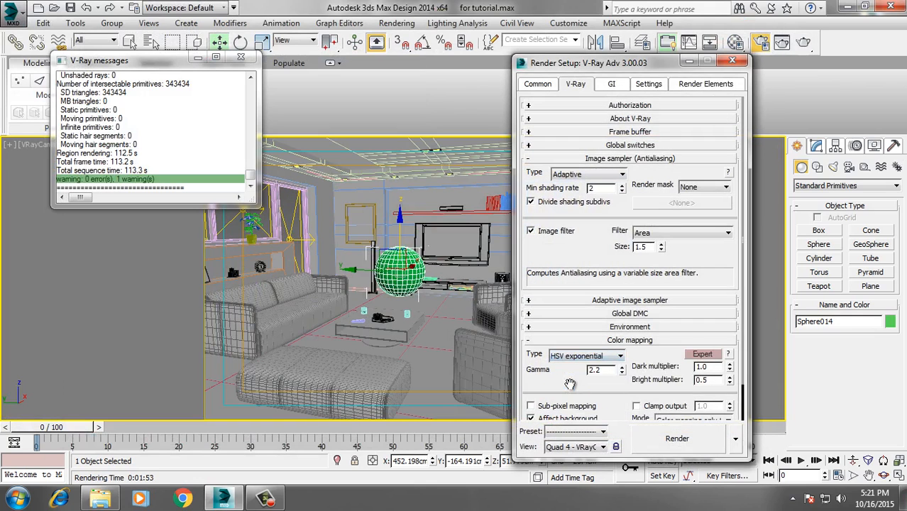
{"action": "left_click", "coordinate": [681, 440]}
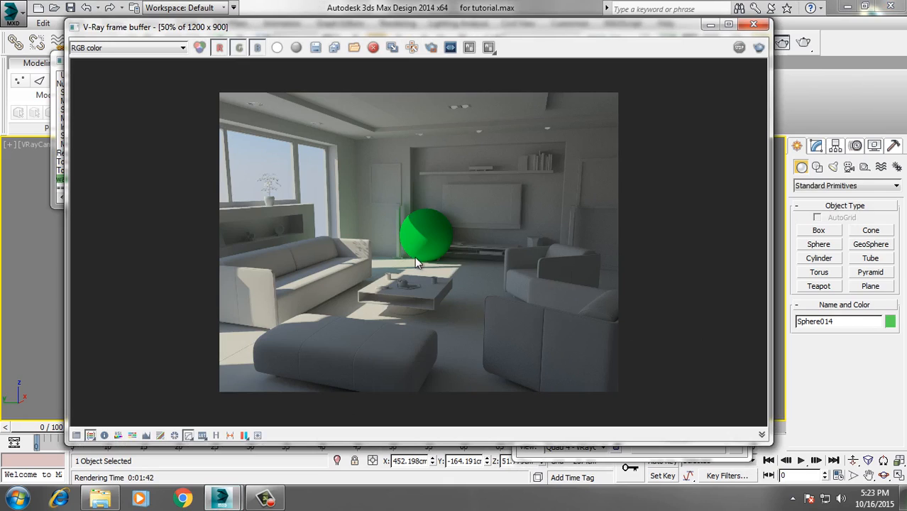
{"action": "scroll", "coordinate": [413, 254], "scroll_direction": "up", "scroll_amount": 1}
{"action": "scroll", "coordinate": [420, 187], "scroll_direction": "down", "scroll_amount": 1}
Save the HSV exponential render to the Desktop as a JPEG named "hsv" and close the frame buffer
{"action": "left_click", "coordinate": [315, 47]}
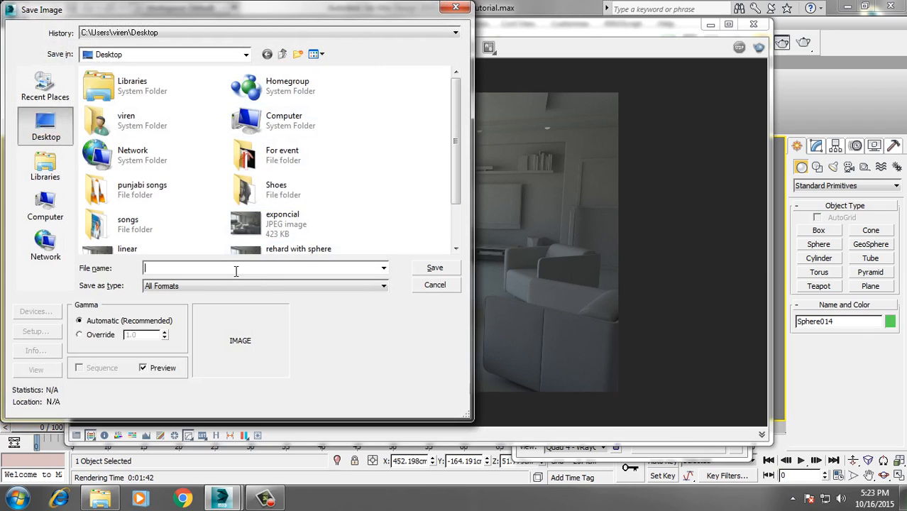
{"action": "type", "text": "hsv"}
{"action": "left_click", "coordinate": [279, 287]}
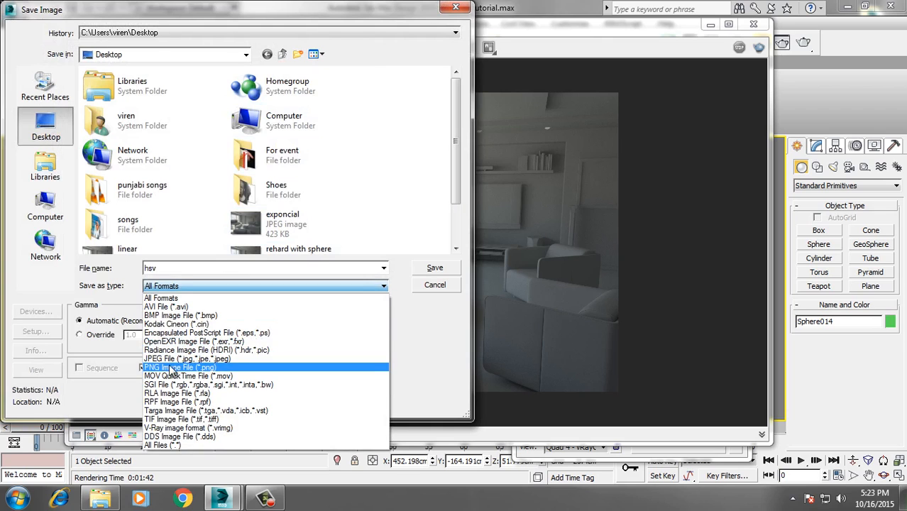
{"action": "left_click", "coordinate": [222, 359]}
{"action": "left_click", "coordinate": [435, 267]}
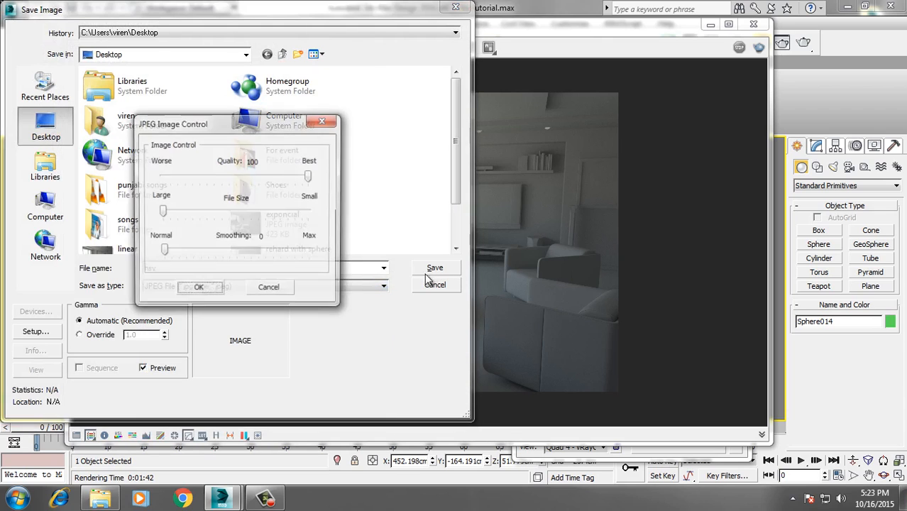
{"action": "left_click", "coordinate": [202, 291]}
{"action": "left_click", "coordinate": [754, 24]}
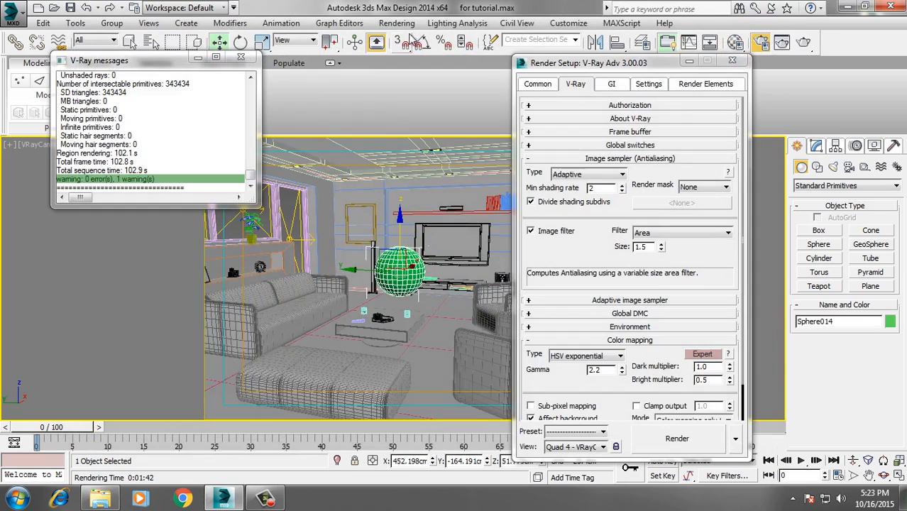
Open the RAM Player and load the "rehard with sphere" image from the Desktop into Channel A at 1200 x 900
{"action": "left_click", "coordinate": [396, 23]}
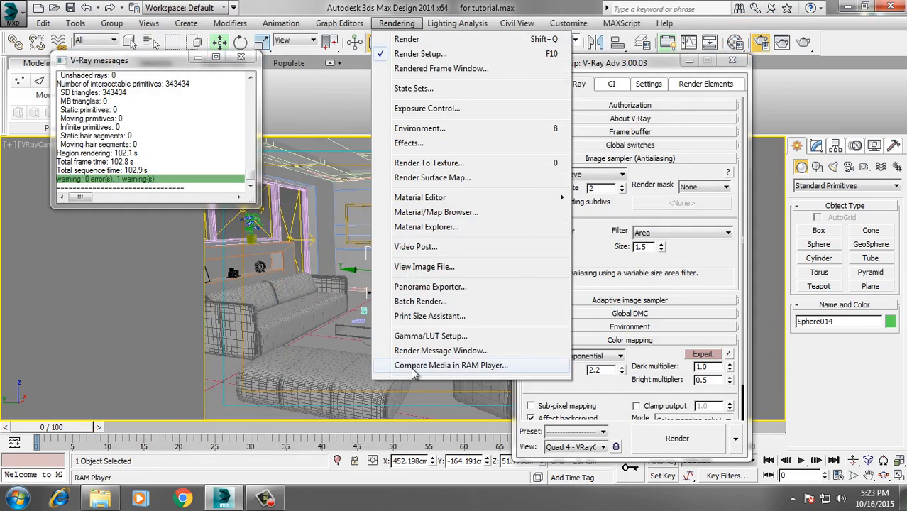
{"action": "left_click", "coordinate": [539, 367]}
{"action": "left_click", "coordinate": [97, 35]}
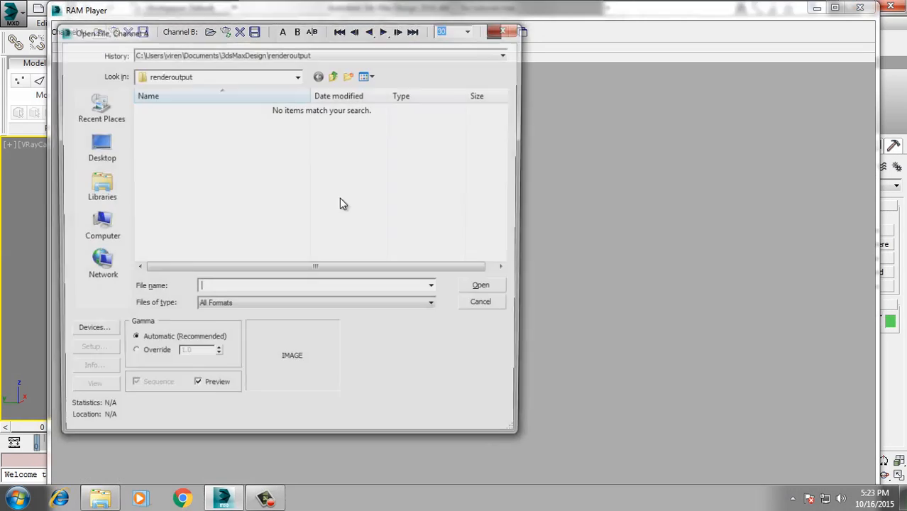
{"action": "left_click", "coordinate": [97, 147]}
{"action": "left_click_drag", "start_coordinate": [499, 192], "coordinate": [483, 244]}
{"action": "left_click", "coordinate": [209, 259]}
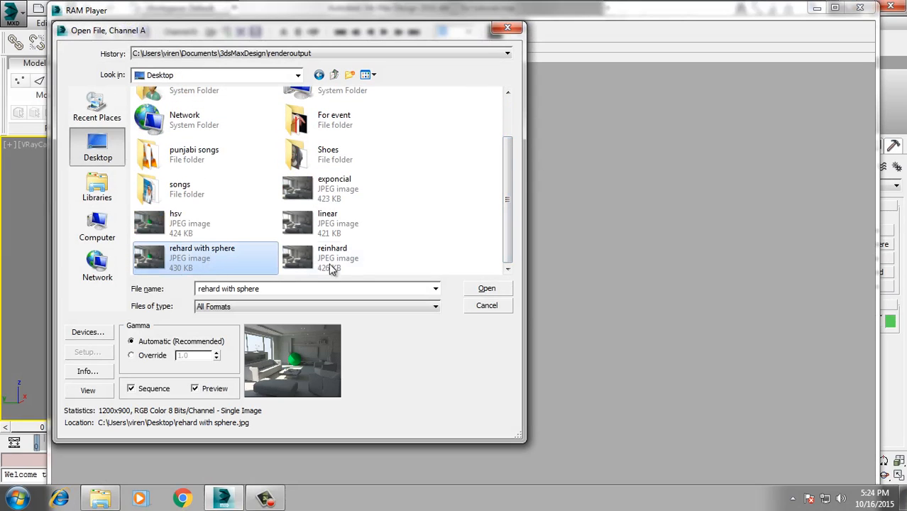
{"action": "left_click", "coordinate": [496, 288]}
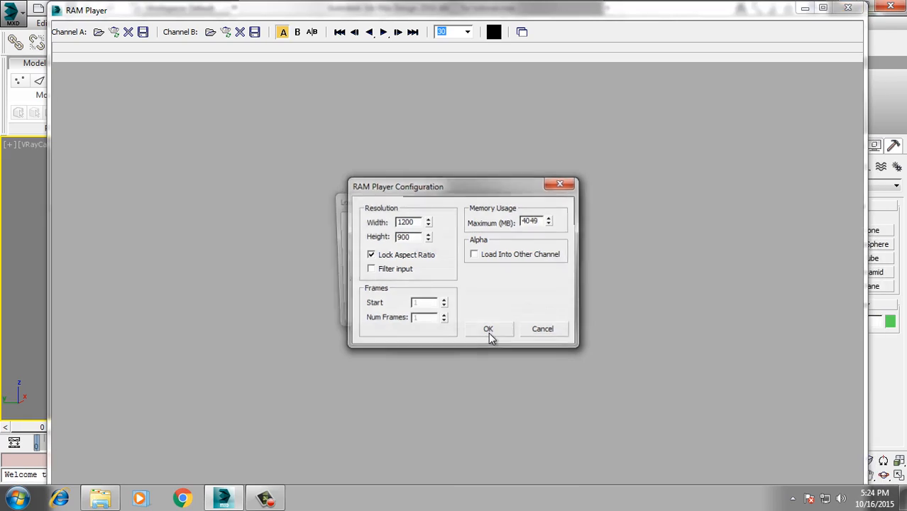
{"action": "left_click", "coordinate": [488, 332]}
Load the "hsv" image from the Desktop into Channel B of the RAM Player at 1200 x 900
{"action": "left_click", "coordinate": [210, 32]}
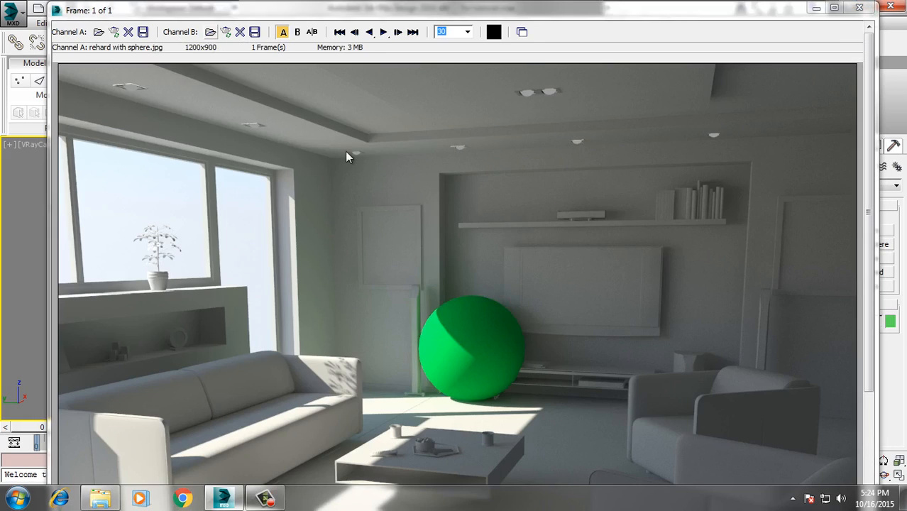
{"action": "scroll", "coordinate": [313, 255], "scroll_direction": "down", "scroll_amount": 2}
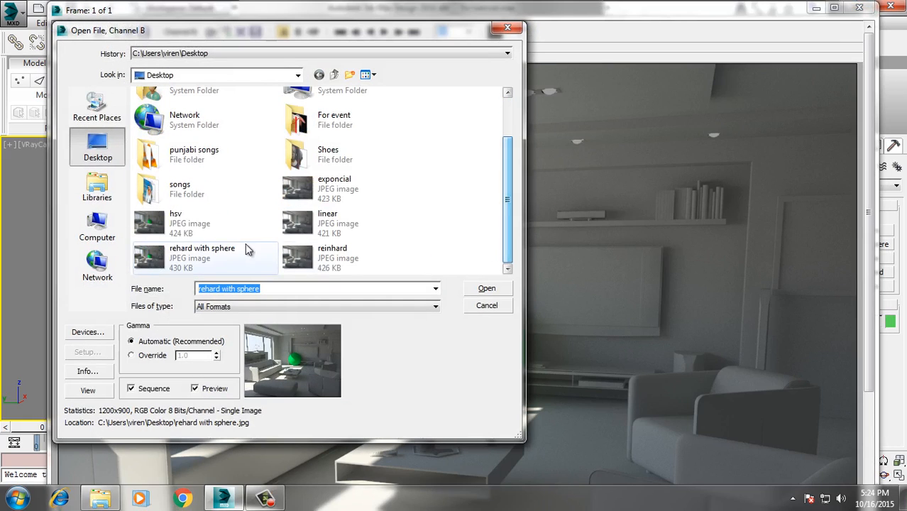
{"action": "left_click", "coordinate": [193, 224]}
{"action": "left_click", "coordinate": [486, 288]}
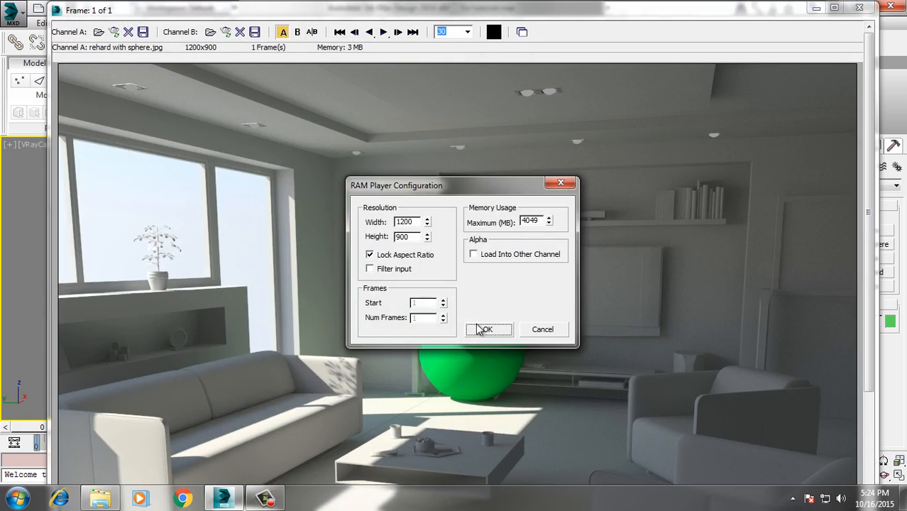
{"action": "left_click", "coordinate": [487, 329]}
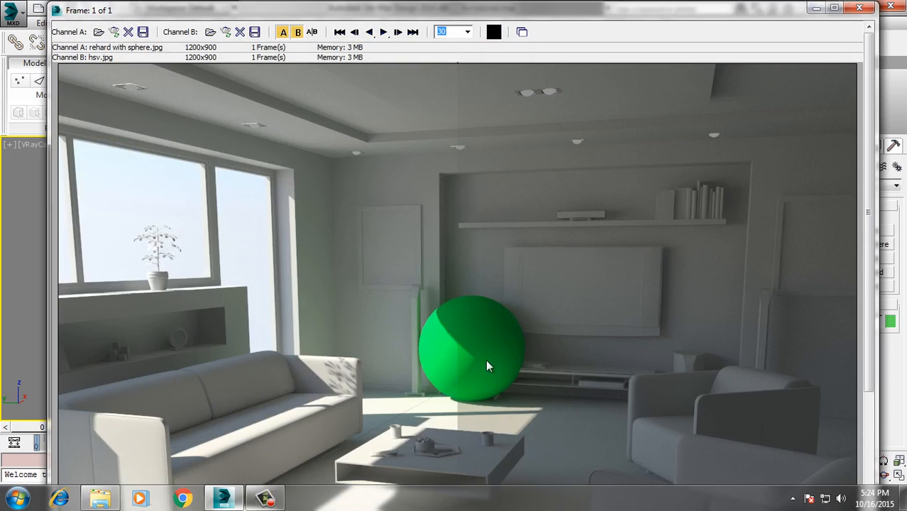
Compare the two channels by sliding the split line back and forth across the green sphere, and exit the RAM Player
{"action": "left_click_drag", "start_coordinate": [461, 71], "coordinate": [540, 196]}
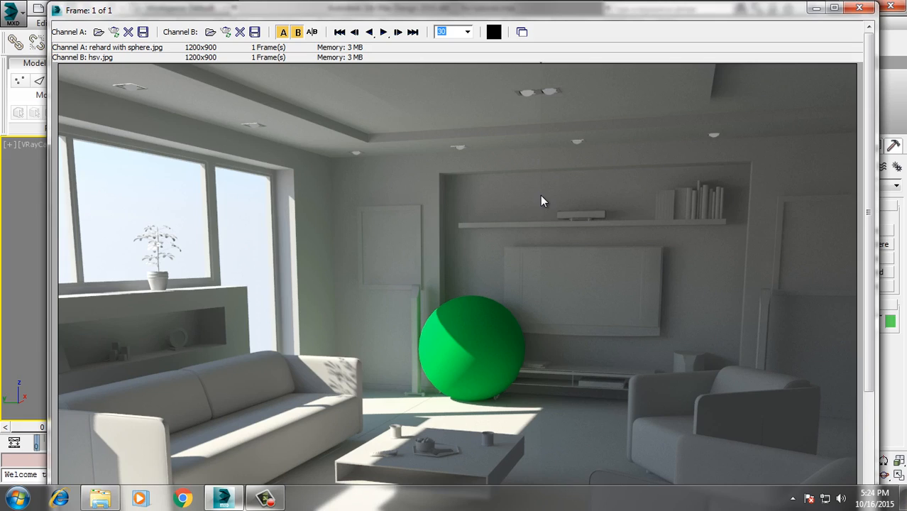
{"action": "left_click_drag", "start_coordinate": [541, 201], "coordinate": [400, 222]}
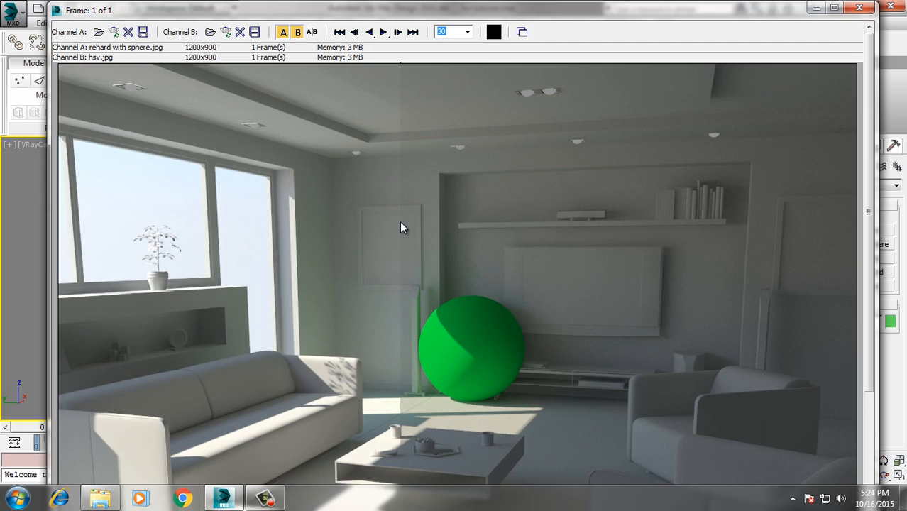
{"action": "left_click_drag", "start_coordinate": [400, 222], "coordinate": [474, 301]}
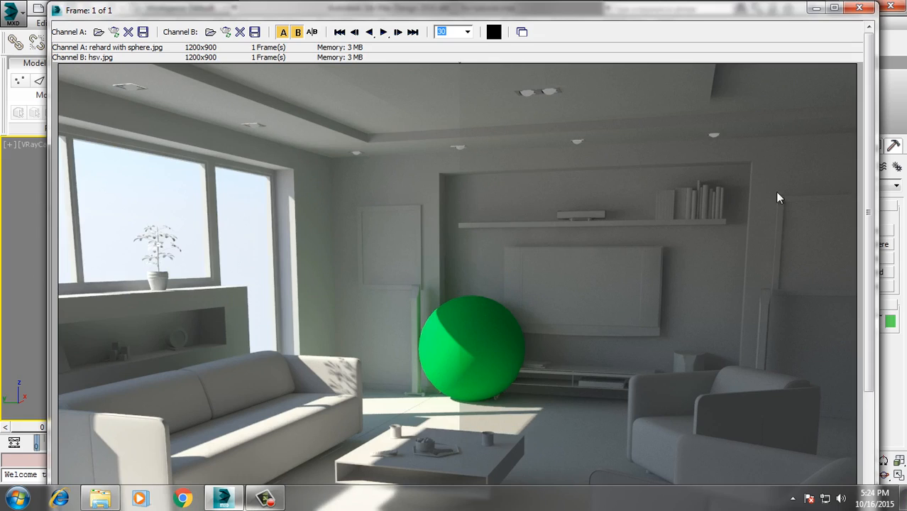
{"action": "left_click", "coordinate": [858, 7]}
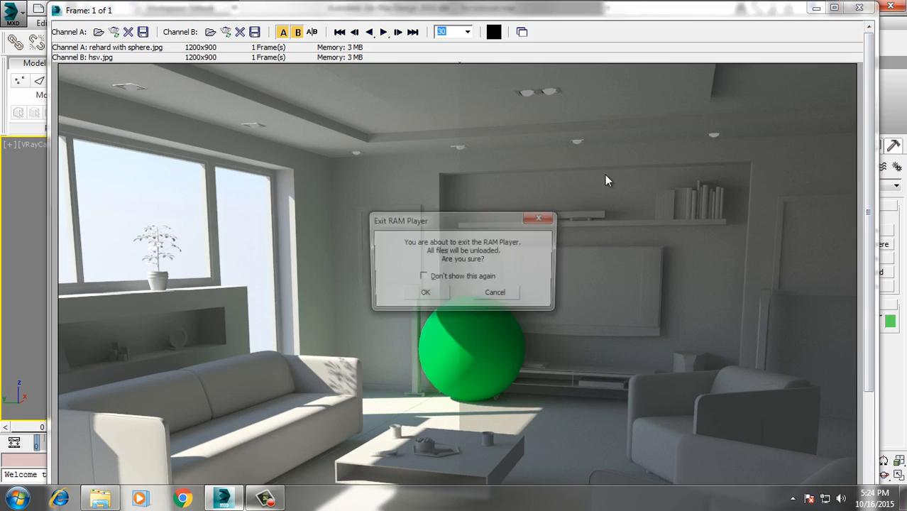
{"action": "left_click", "coordinate": [429, 295]}
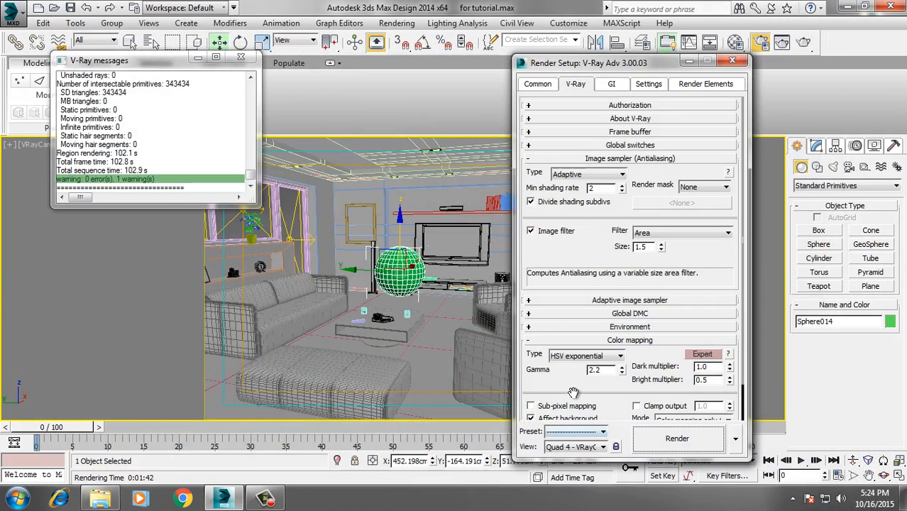
Close the V-Ray messages window and delete the green sphere from the living room scene
{"action": "scroll", "coordinate": [567, 383], "scroll_direction": "down", "scroll_amount": 2}
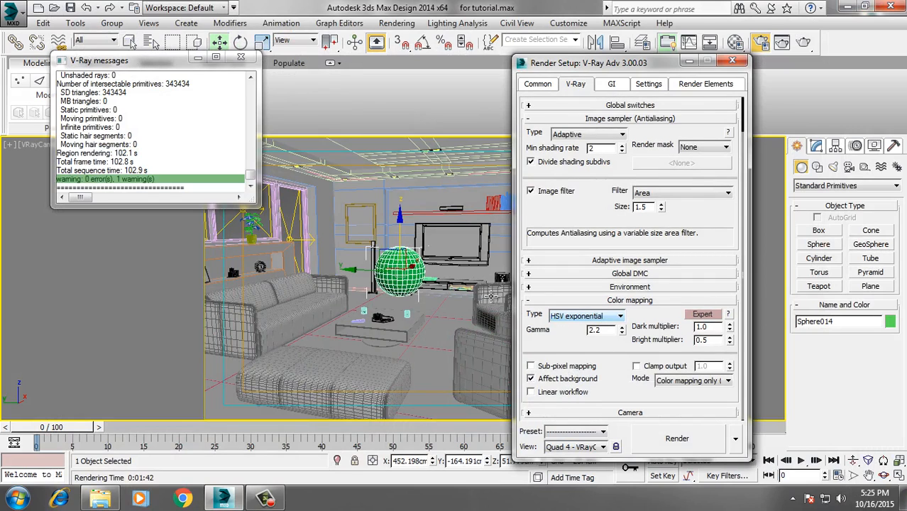
{"action": "left_click", "coordinate": [243, 57]}
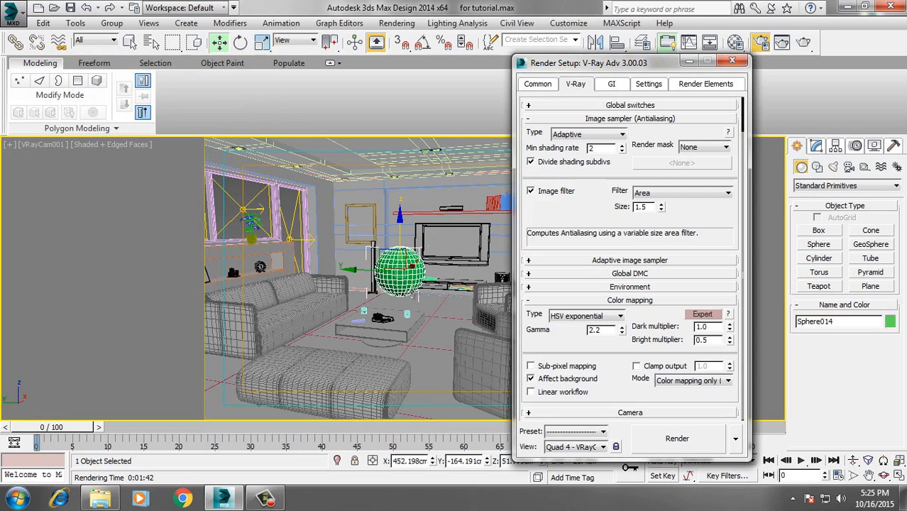
{"action": "left_click", "coordinate": [445, 305]}
{"action": "left_click", "coordinate": [401, 266]}
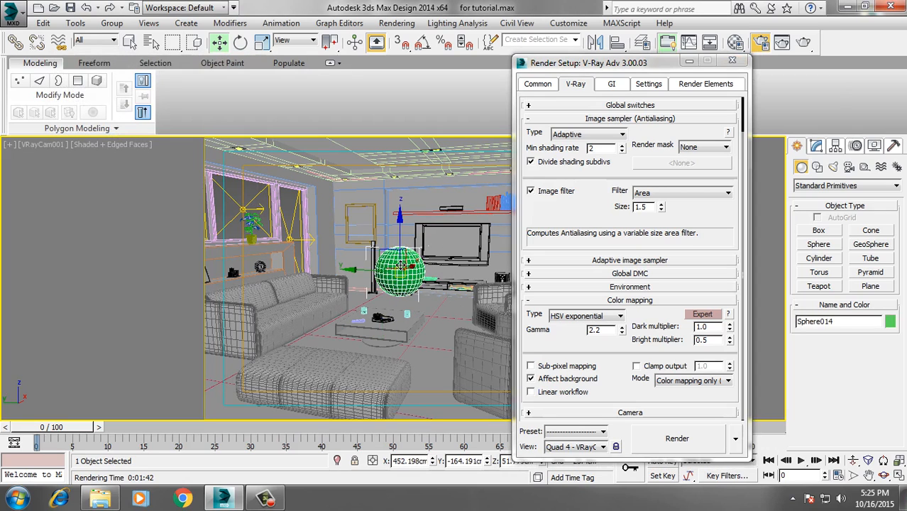
{"action": "key", "text": "Delete"}
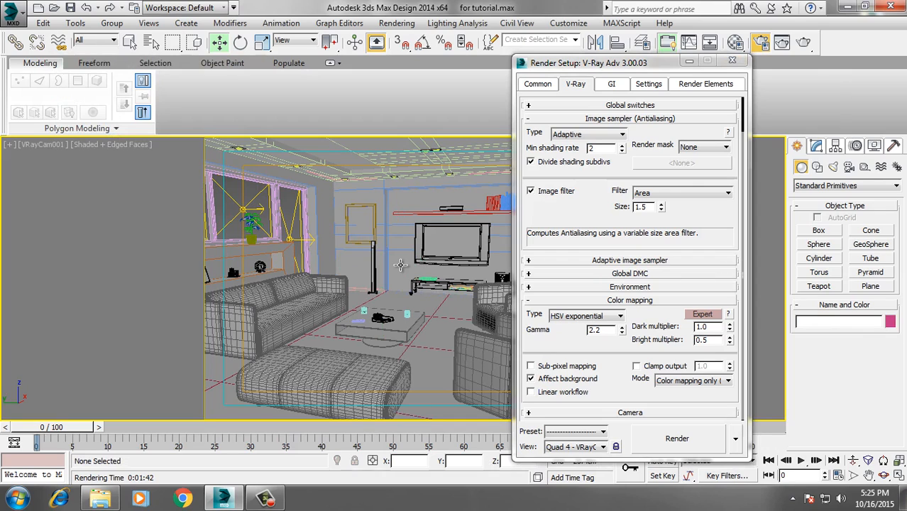
Set the V-Ray color mapping type to Reinhard and its mode to Color mapping and gamma
{"action": "left_click", "coordinate": [576, 321]}
{"action": "left_click", "coordinate": [567, 382]}
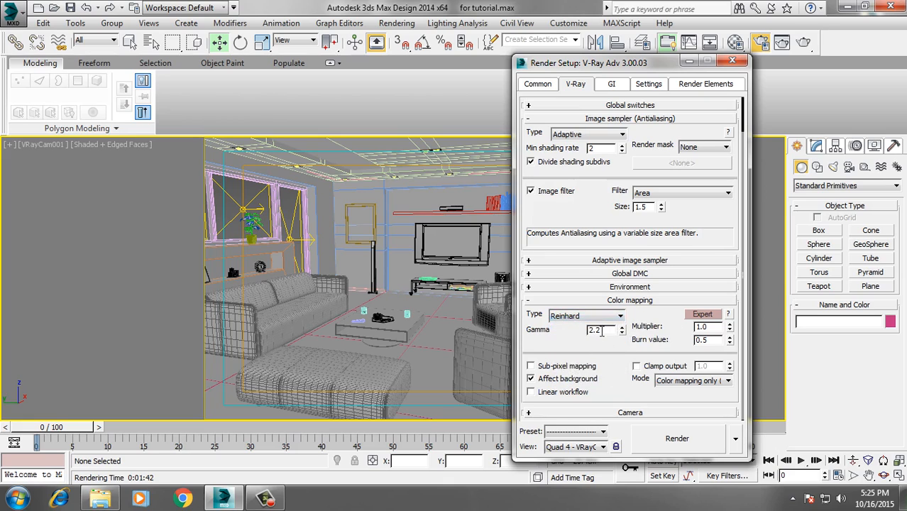
{"action": "left_click", "coordinate": [728, 383]}
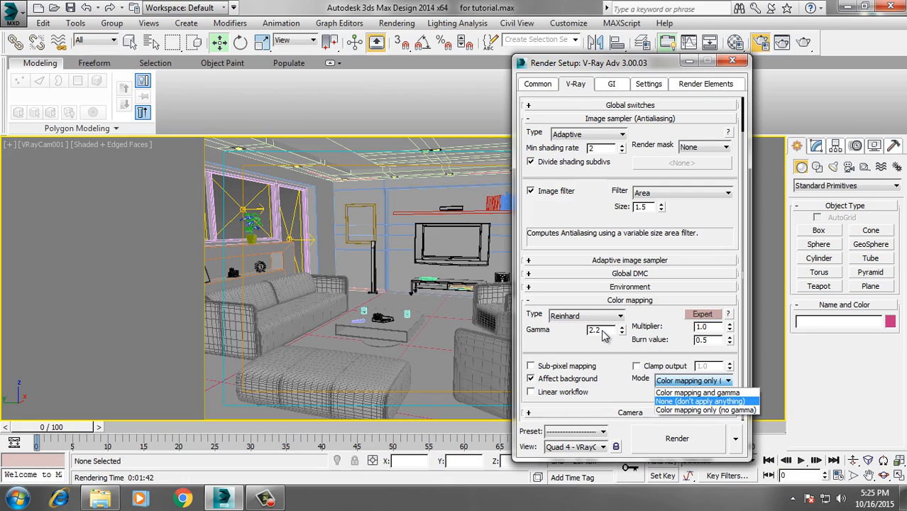
{"action": "left_click", "coordinate": [707, 392]}
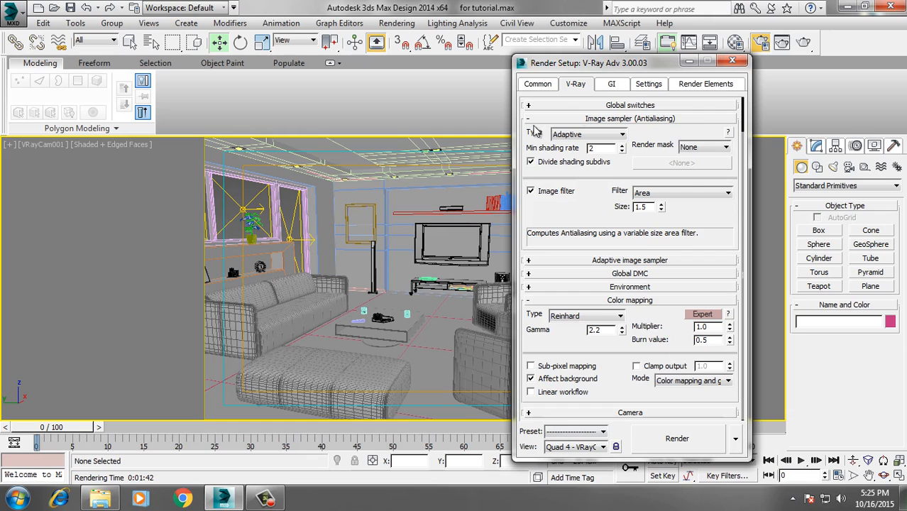
Render the camera view with Reinhard color mapping and gamma applied, and examine the sofa and coffee table area up close
{"action": "left_click", "coordinate": [697, 442]}
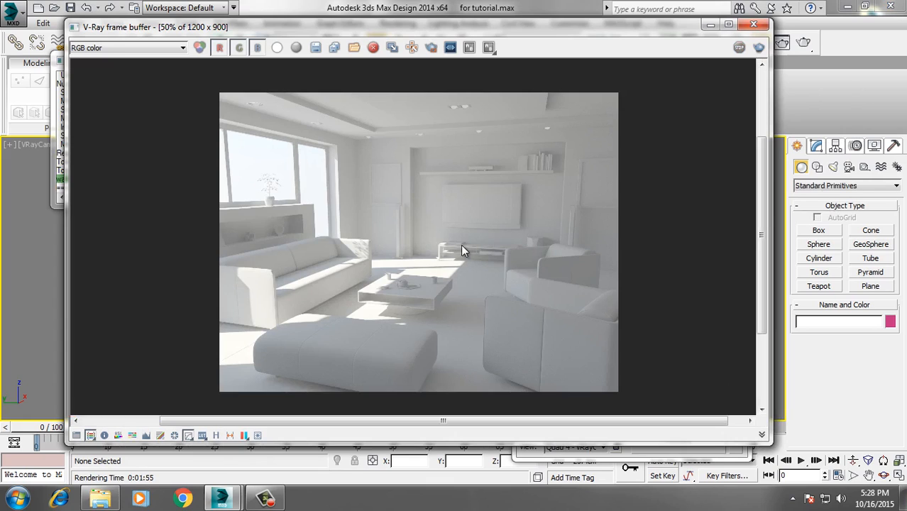
{"action": "scroll", "coordinate": [462, 249], "scroll_direction": "up", "scroll_amount": 1}
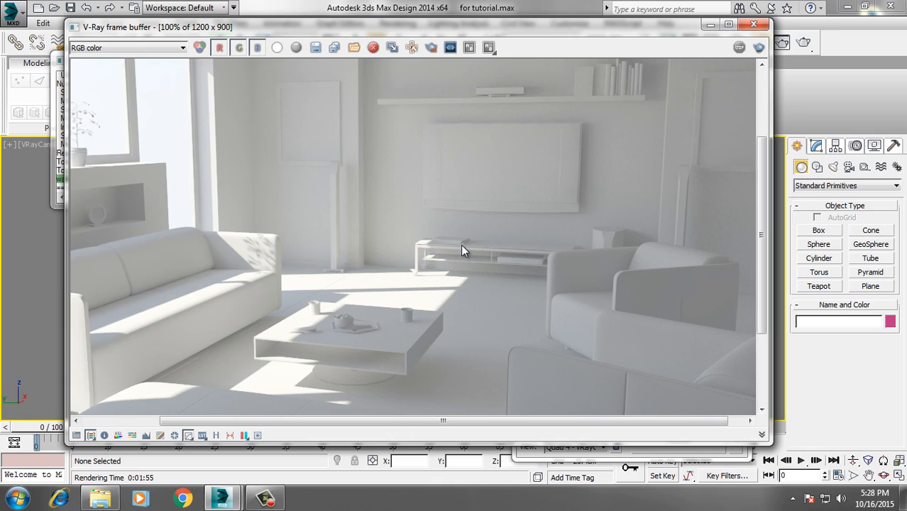
{"action": "middle_click_drag", "start_coordinate": [276, 293], "coordinate": [460, 214]}
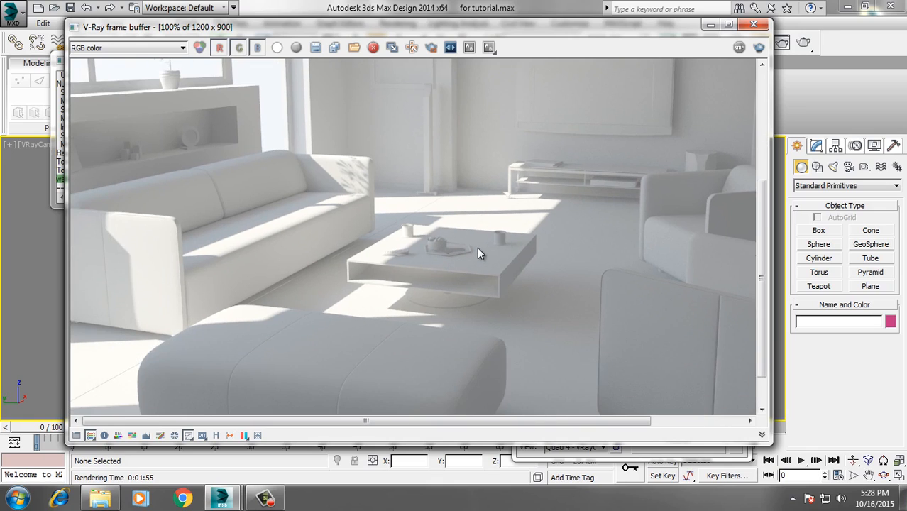
{"action": "scroll", "coordinate": [478, 250], "scroll_direction": "down", "scroll_amount": 1}
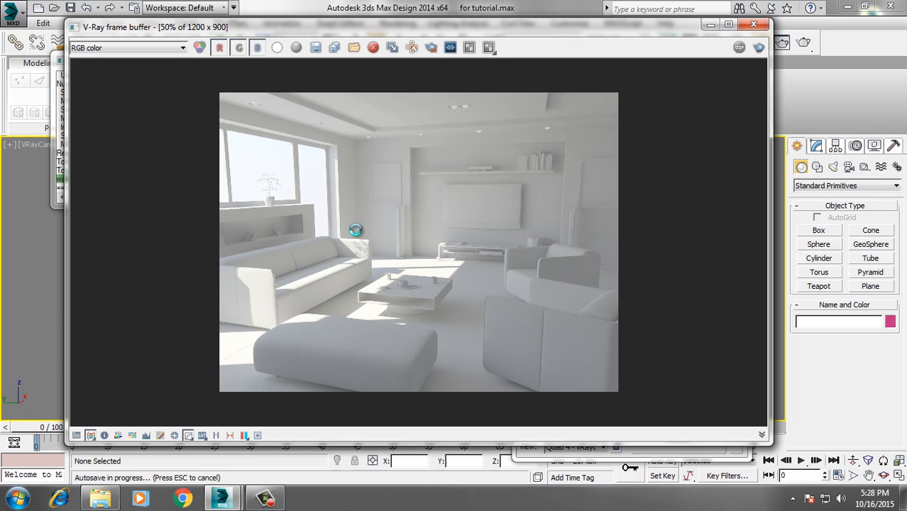
Close the V-Ray frame buffer and enable Linear workflow in the color mapping settings
{"action": "left_click", "coordinate": [753, 24]}
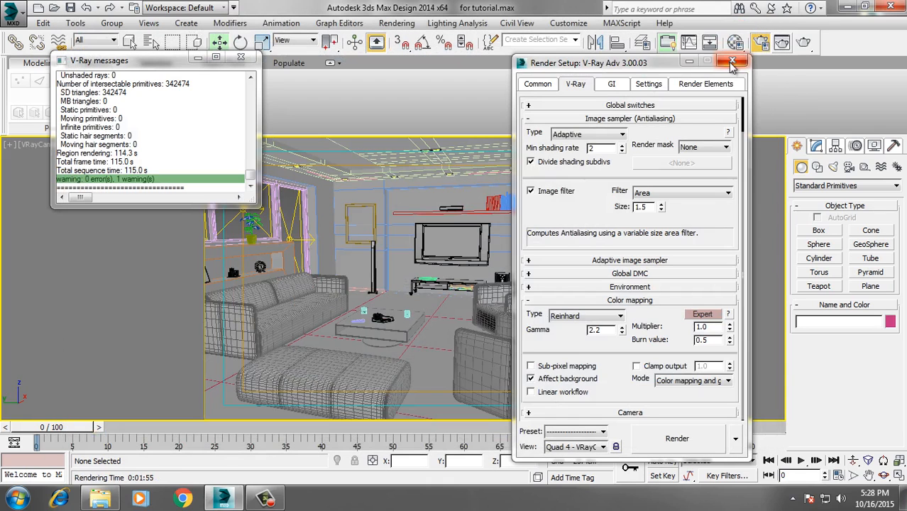
{"action": "left_click", "coordinate": [532, 392]}
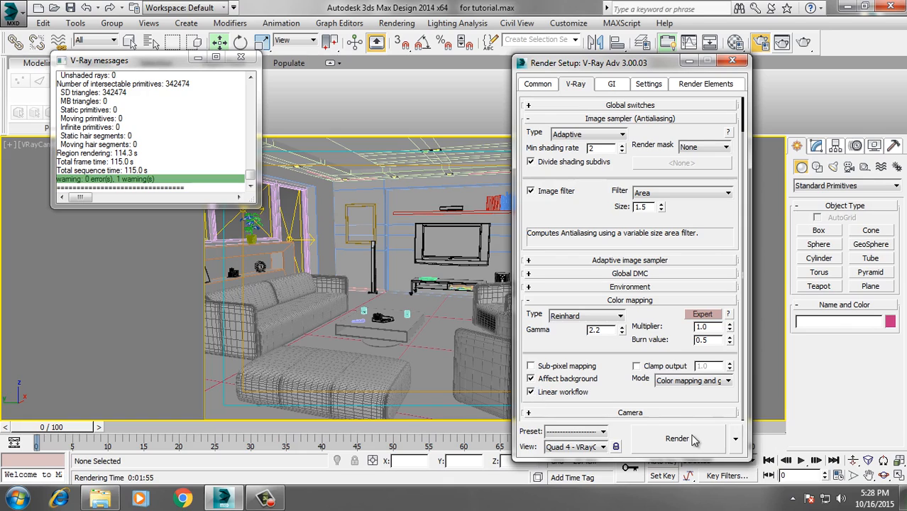
Reopen the last render in the V-Ray frame buffer and save it to the Desktop as a JPEG named gamma 2.2
{"action": "right_click", "coordinate": [435, 298]}
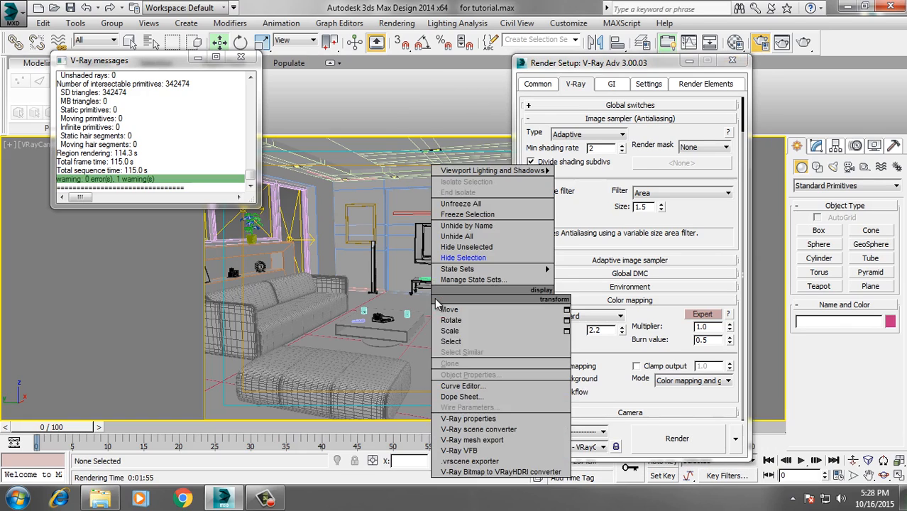
{"action": "left_click", "coordinate": [467, 450]}
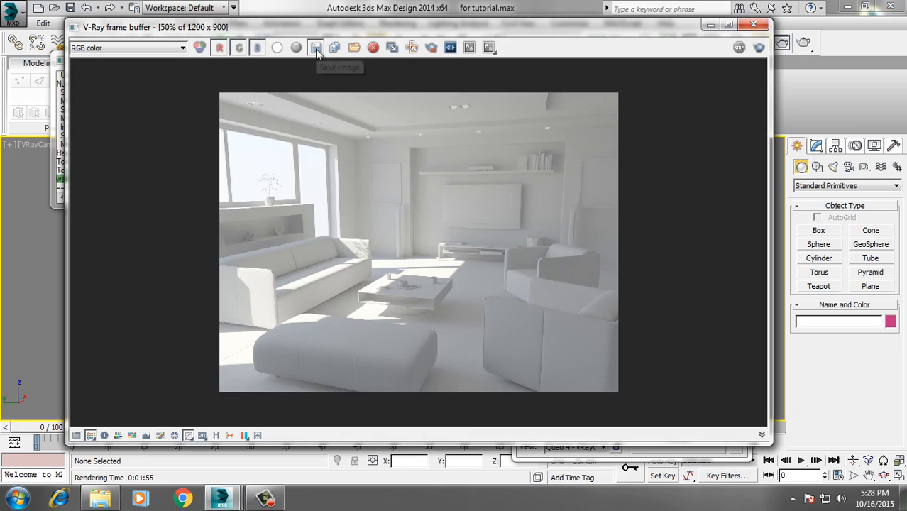
{"action": "left_click", "coordinate": [316, 48]}
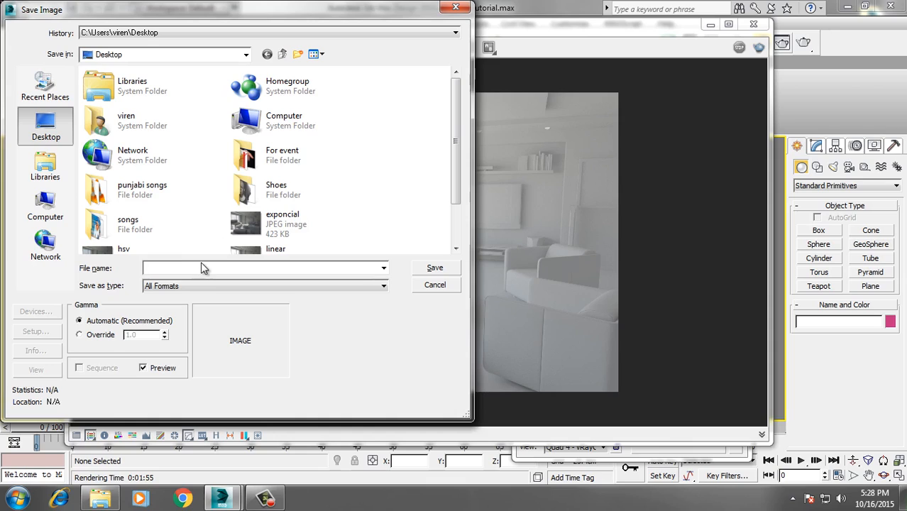
{"action": "type", "text": "gamma 2.2"}
{"action": "left_click", "coordinate": [238, 286]}
{"action": "left_click", "coordinate": [182, 364]}
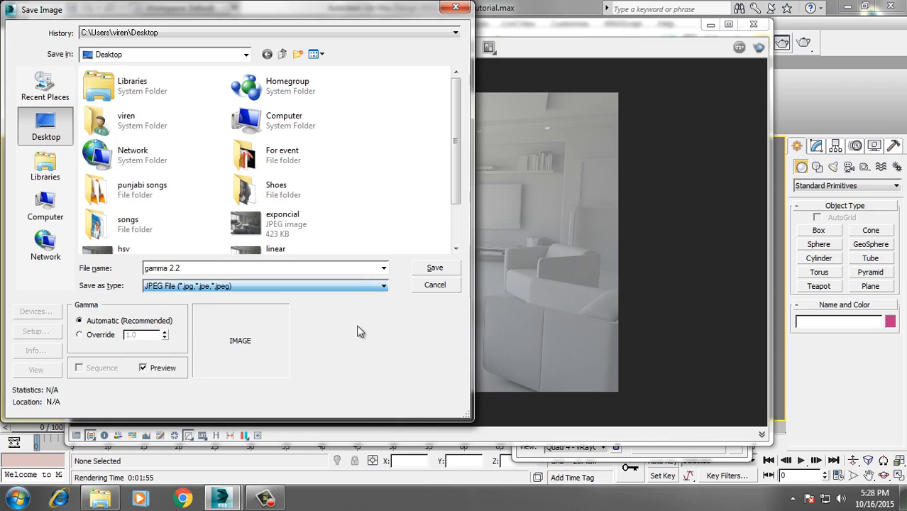
{"action": "left_click", "coordinate": [432, 269]}
{"action": "left_click", "coordinate": [202, 288]}
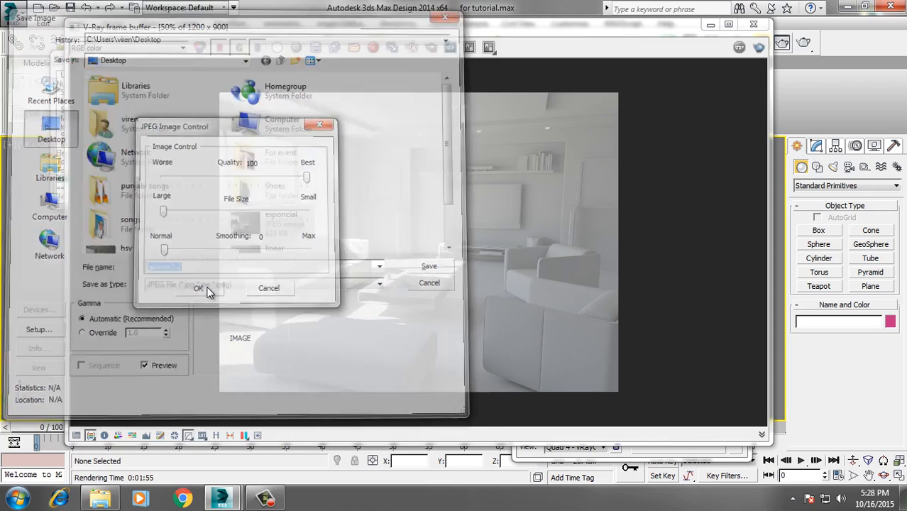
{"action": "left_click", "coordinate": [753, 24]}
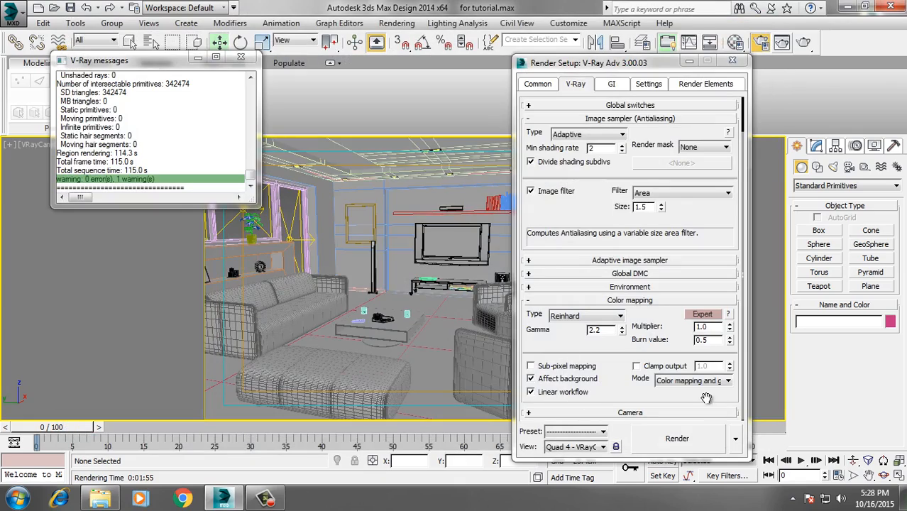
Render the camera view with Linear workflow on and save it to the Desktop as a JPEG named gamma 2.2 linear workflow
{"action": "left_click", "coordinate": [694, 442]}
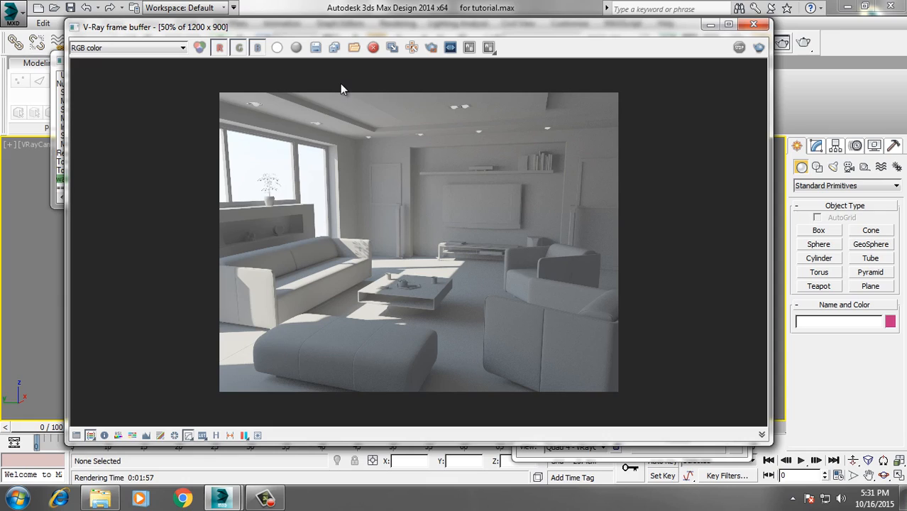
{"action": "left_click", "coordinate": [316, 48]}
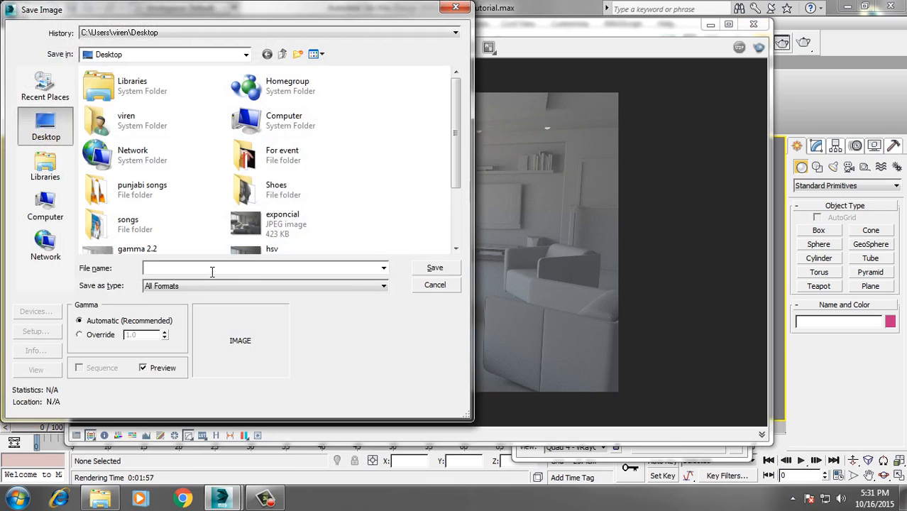
{"action": "type", "text": "gamma"}
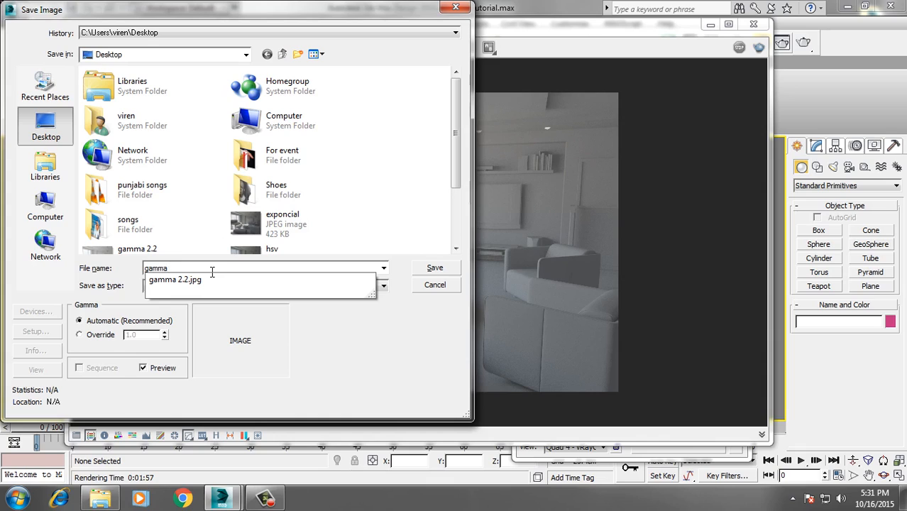
{"action": "type", "text": " 2.2 "}
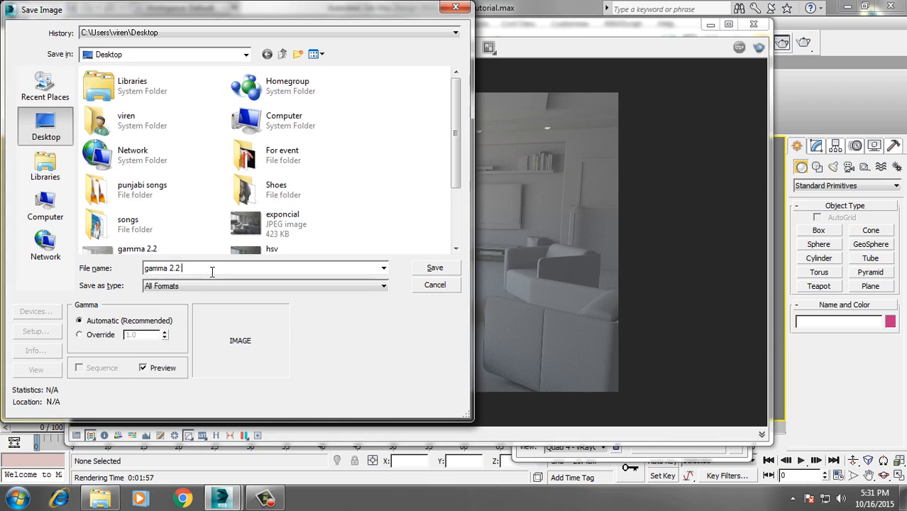
{"action": "type", "text": "linear workflow"}
{"action": "left_click", "coordinate": [260, 285]}
{"action": "left_click", "coordinate": [161, 359]}
{"action": "left_click", "coordinate": [433, 268]}
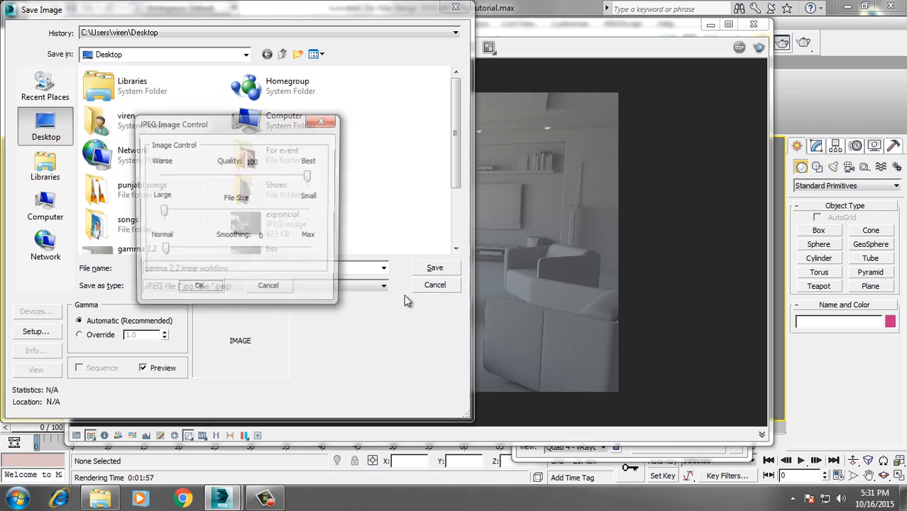
{"action": "left_click", "coordinate": [218, 294]}
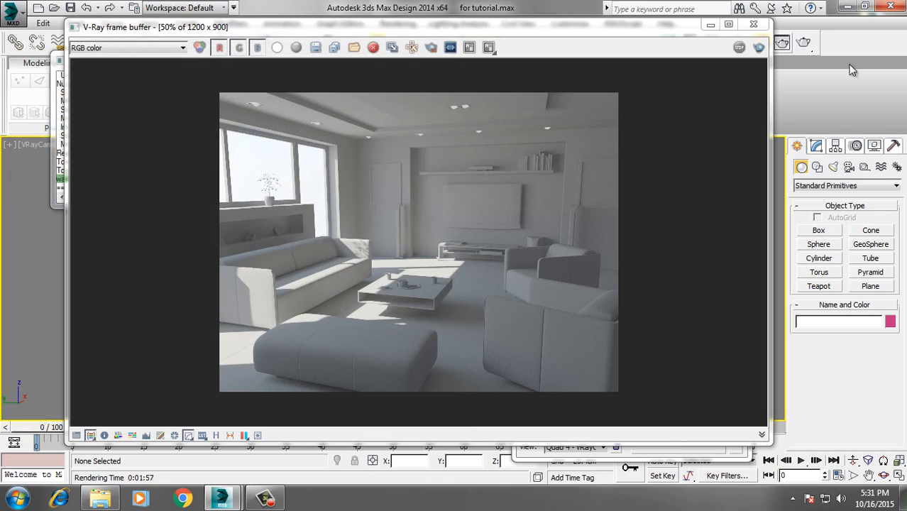
Close the frame buffer and load gamma 2.2.jpg from the Desktop into Channel A of the RAM Player at 1200 x 900
{"action": "left_click", "coordinate": [753, 23]}
{"action": "left_click", "coordinate": [396, 23]}
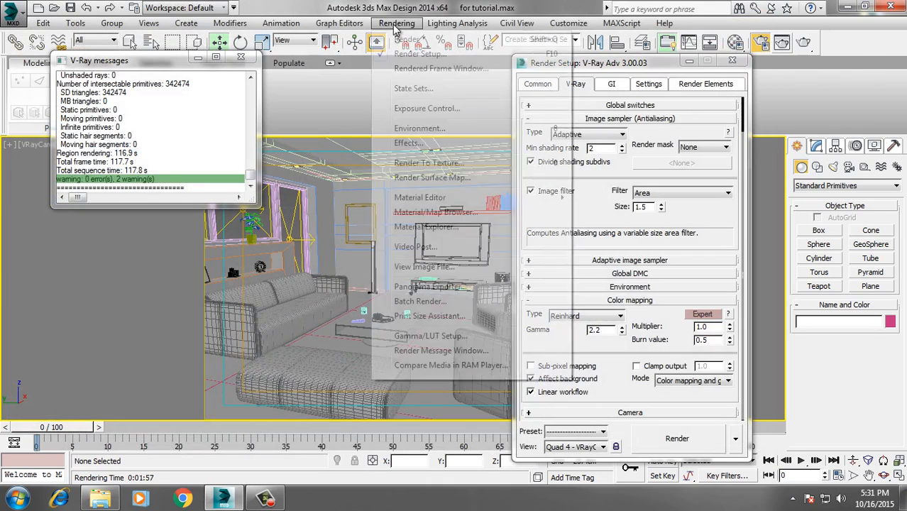
{"action": "left_click", "coordinate": [452, 367]}
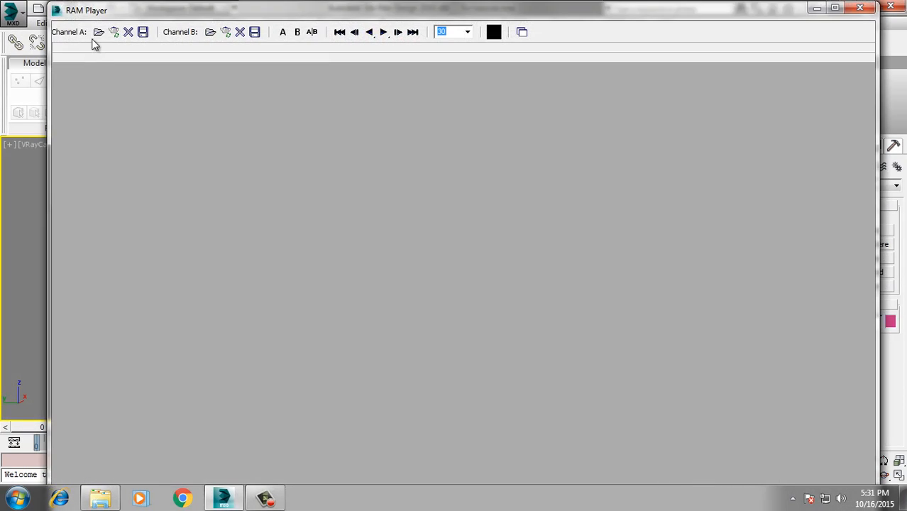
{"action": "left_click", "coordinate": [97, 34]}
{"action": "left_click", "coordinate": [103, 149]}
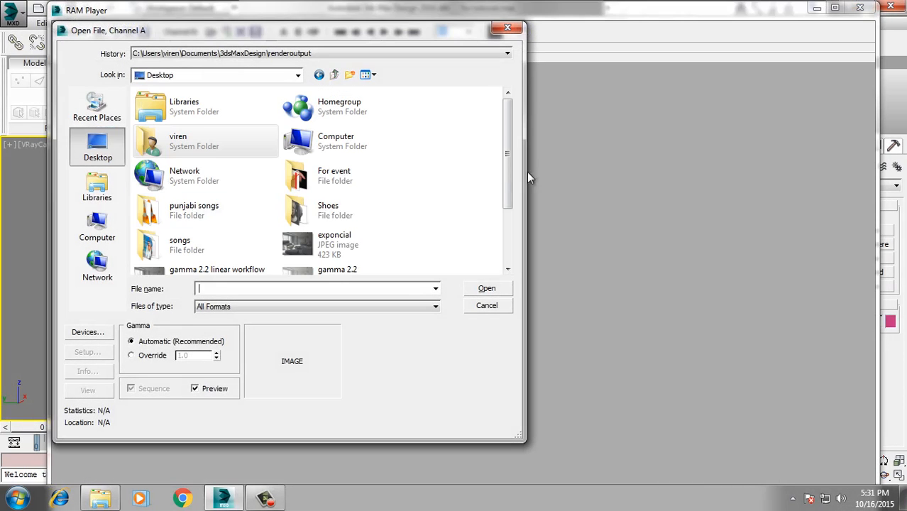
{"action": "scroll", "coordinate": [504, 159], "scroll_direction": "down", "scroll_amount": 3}
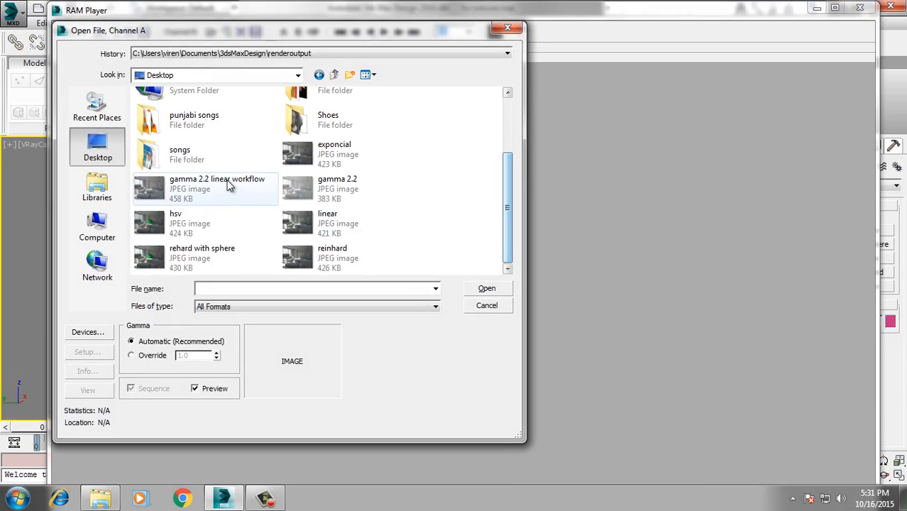
{"action": "left_click", "coordinate": [330, 188]}
{"action": "left_click", "coordinate": [486, 291]}
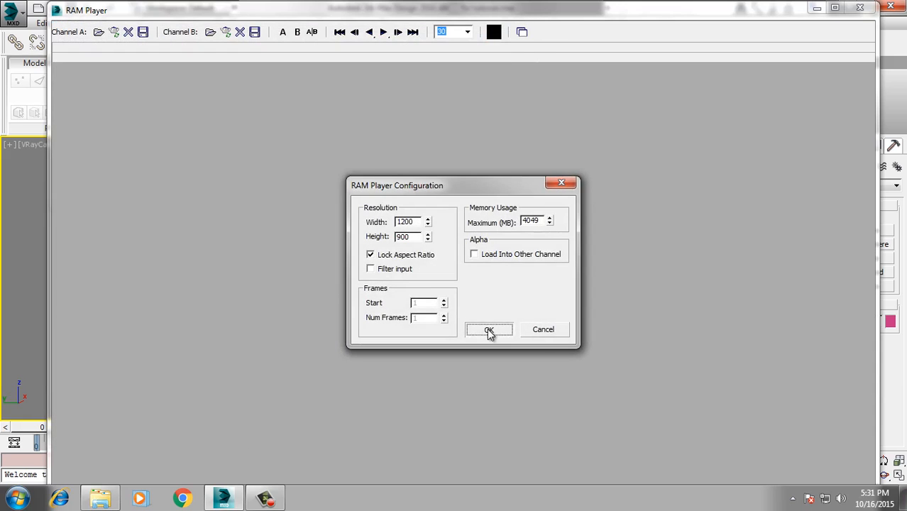
{"action": "left_click", "coordinate": [488, 330]}
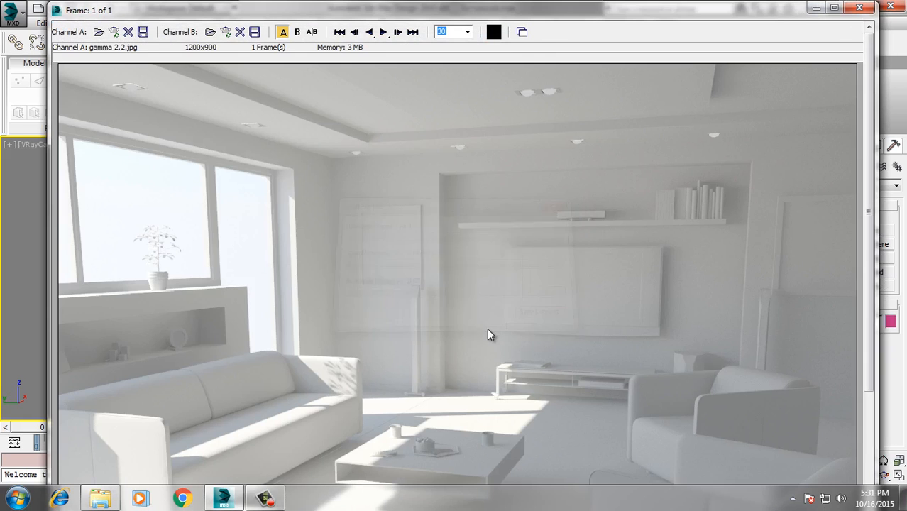
Load gamma 2.2 linear workflow.jpg into Channel B and compare it with Channel A across the split line
{"action": "left_click", "coordinate": [210, 31]}
{"action": "scroll", "coordinate": [508, 173], "scroll_direction": "down", "scroll_amount": 3}
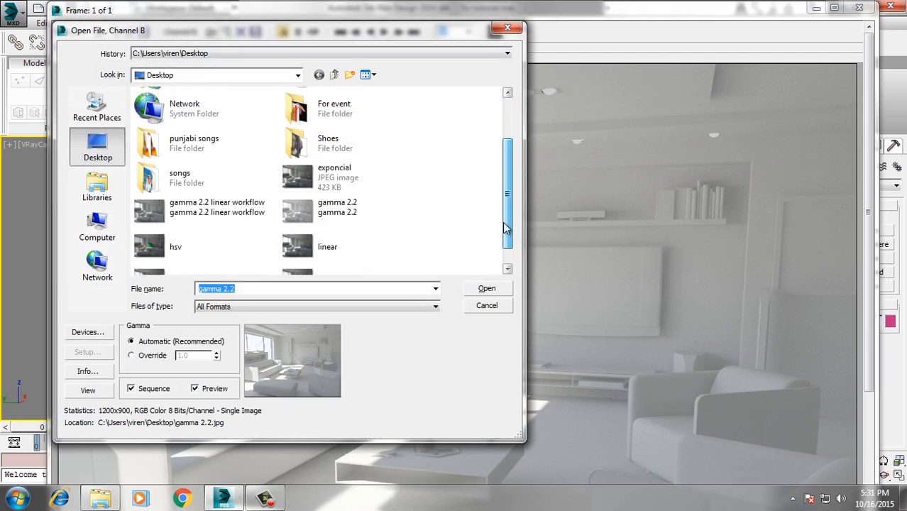
{"action": "left_click", "coordinate": [198, 181]}
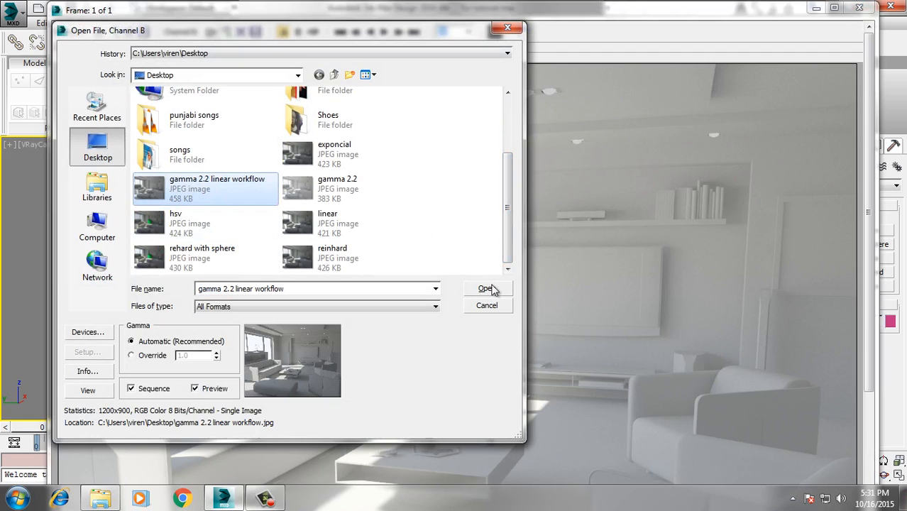
{"action": "left_click", "coordinate": [486, 288]}
{"action": "left_click", "coordinate": [487, 332]}
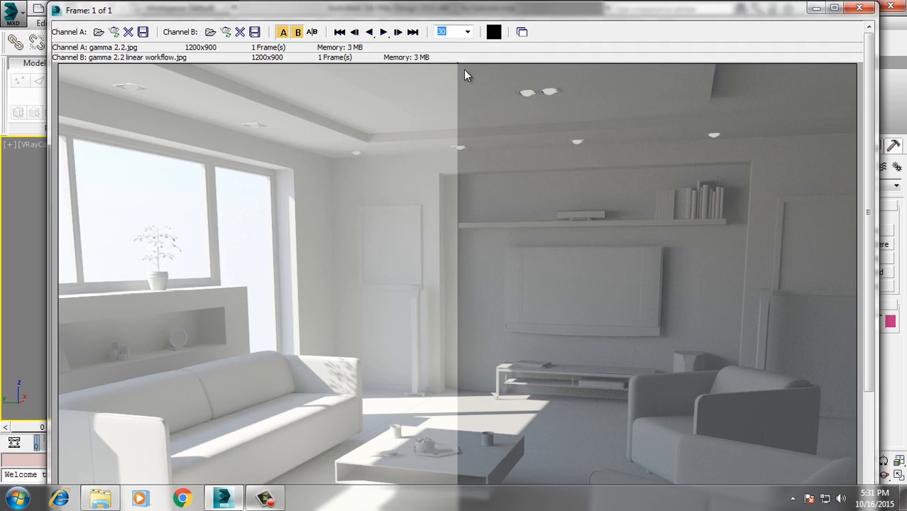
{"action": "left_click_drag", "start_coordinate": [455, 62], "coordinate": [465, 93]}
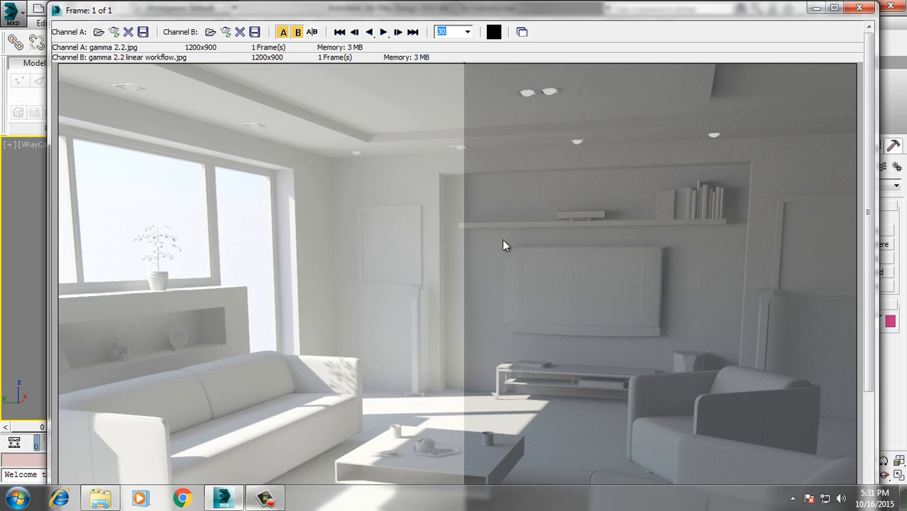
{"action": "left_click_drag", "start_coordinate": [282, 7], "coordinate": [320, 17]}
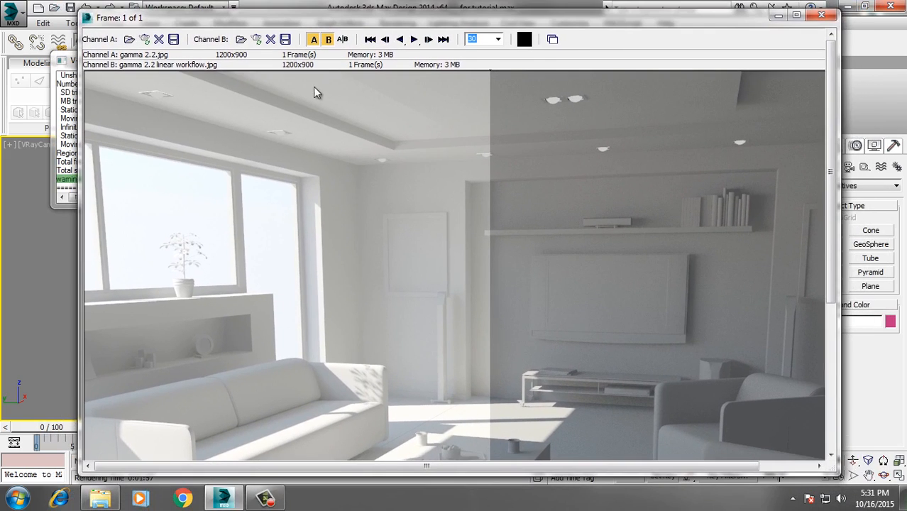
Replace the Channel A image with reinhard.jpg from the Desktop
{"action": "left_click", "coordinate": [129, 41]}
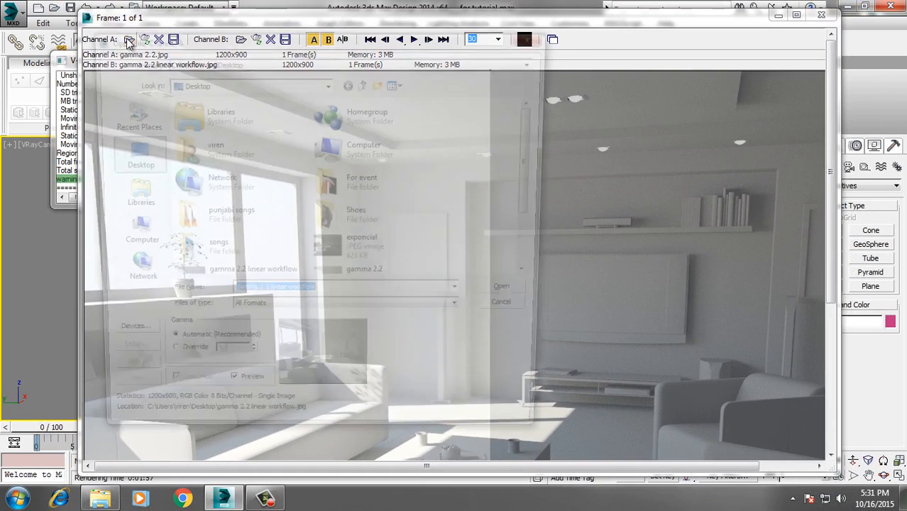
{"action": "left_click_drag", "start_coordinate": [536, 172], "coordinate": [537, 225]}
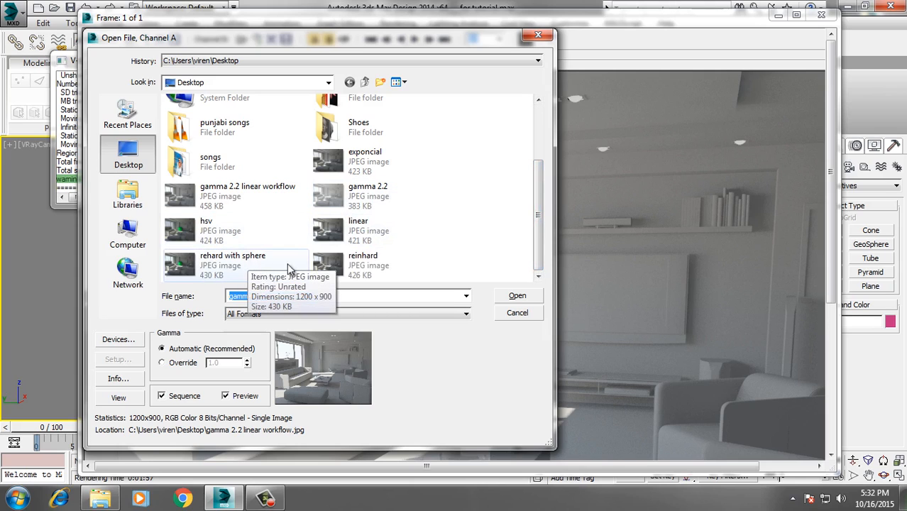
{"action": "left_click", "coordinate": [369, 270]}
{"action": "left_click", "coordinate": [528, 297]}
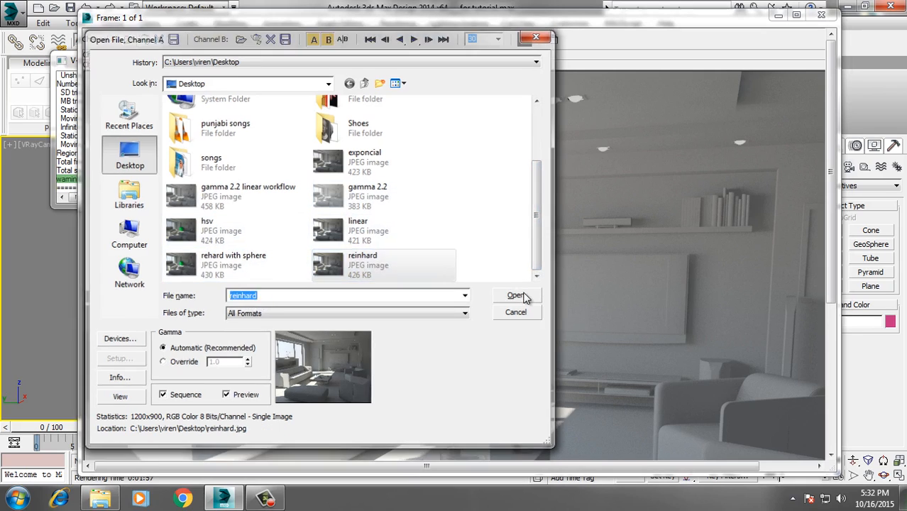
{"action": "key", "text": "Return"}
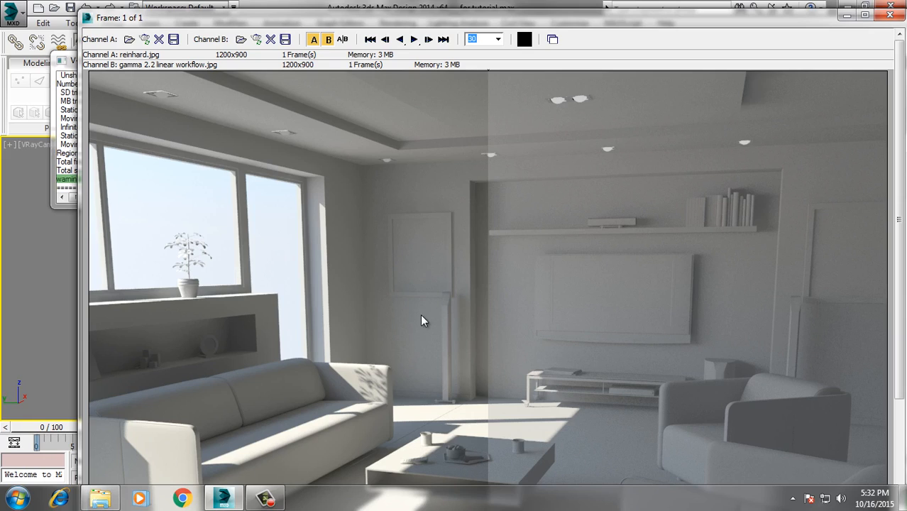
Compare the reinhard and gamma 2.2 linear workflow images by sliding the split line back and forth near the back wall
{"action": "left_click_drag", "start_coordinate": [488, 73], "coordinate": [456, 113]}
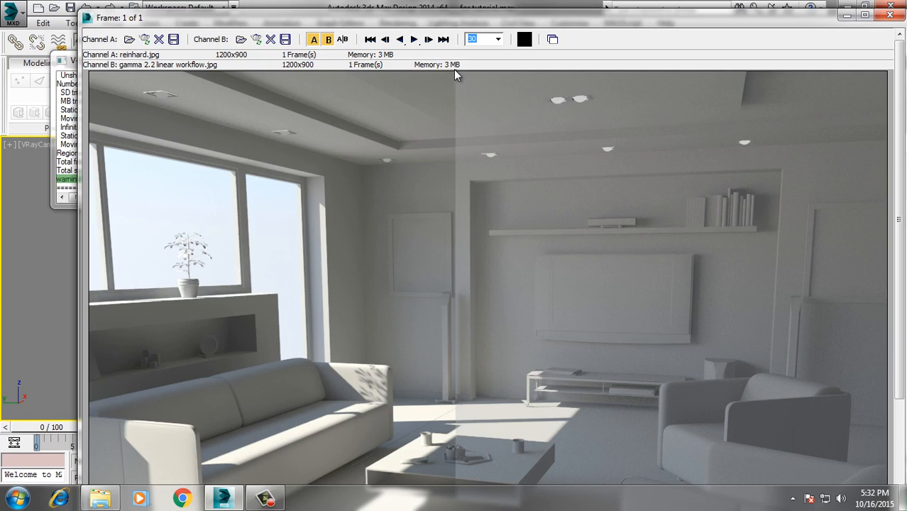
{"action": "left_click_drag", "start_coordinate": [454, 70], "coordinate": [419, 101]}
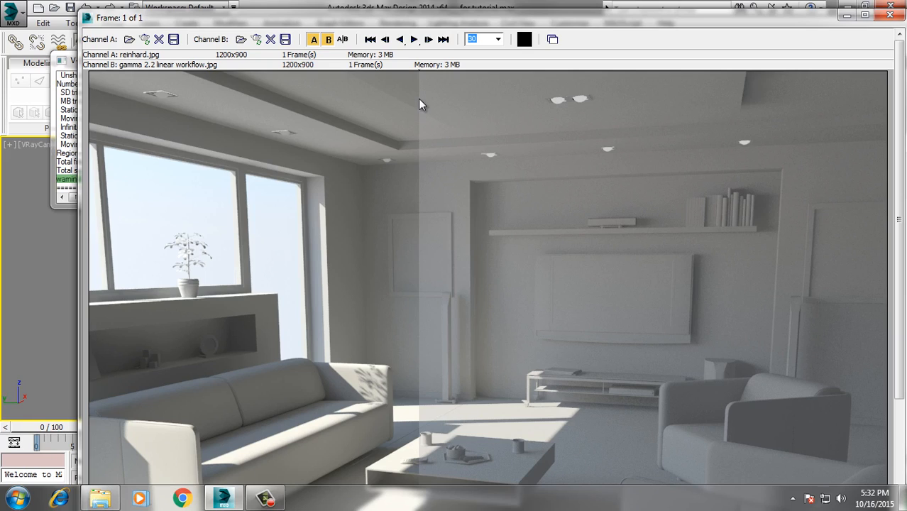
{"action": "left_click_drag", "start_coordinate": [418, 104], "coordinate": [455, 119]}
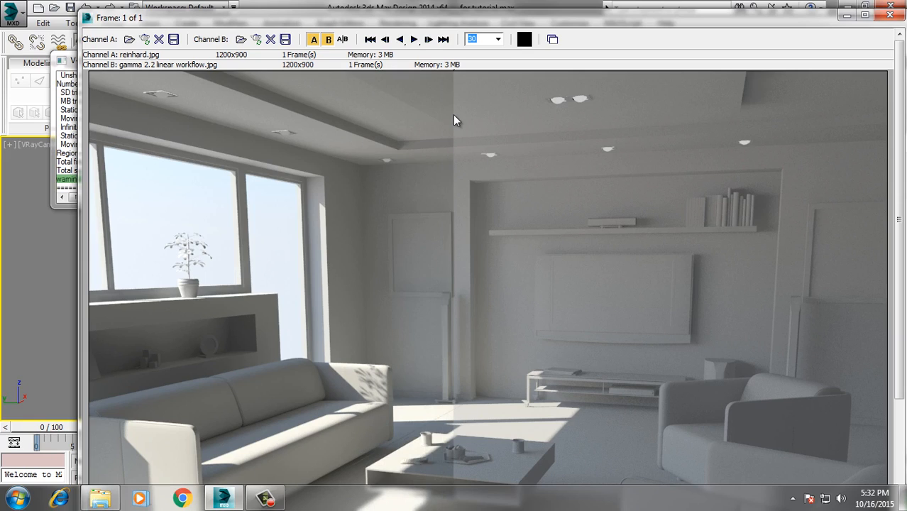
Load gamma 2.2.jpg back into Channel A for comparison with the linear workflow render
{"action": "left_click", "coordinate": [129, 39]}
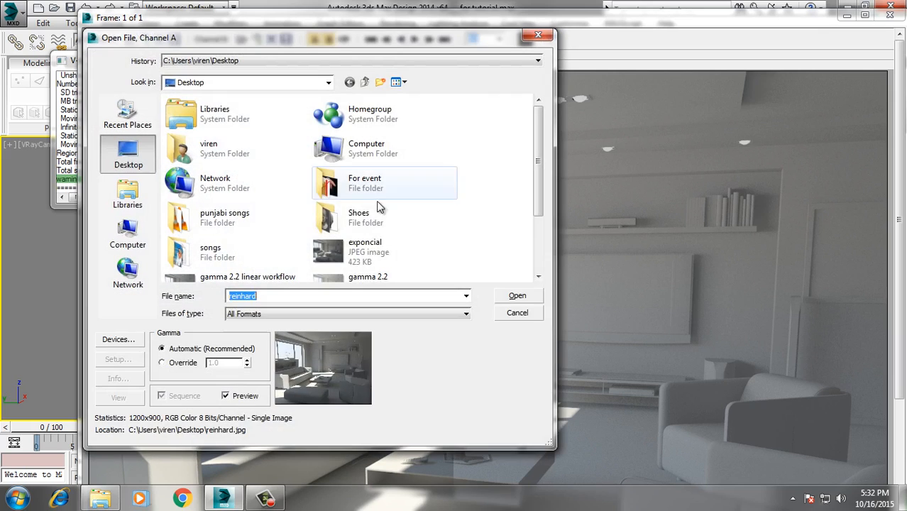
{"action": "scroll", "coordinate": [531, 206], "scroll_direction": "down", "scroll_amount": 2}
{"action": "left_click", "coordinate": [439, 237]}
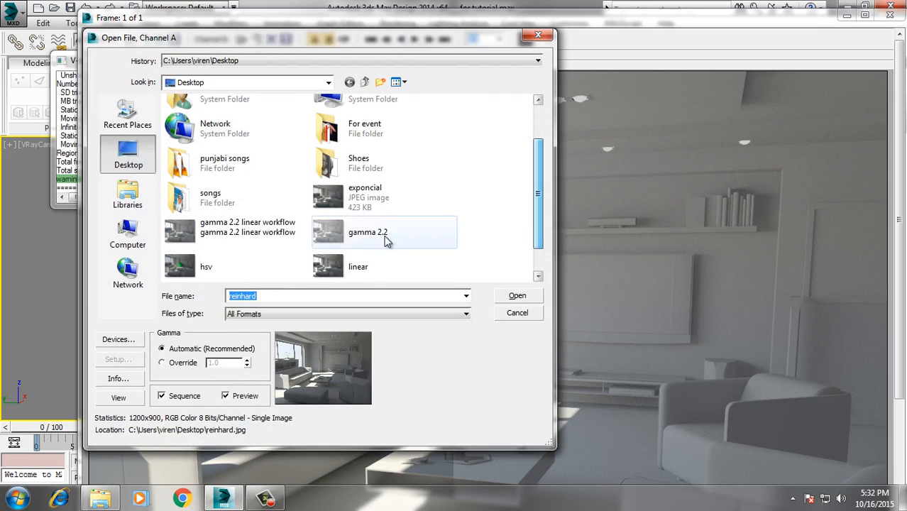
{"action": "left_click", "coordinate": [512, 294]}
{"action": "left_click", "coordinate": [515, 337]}
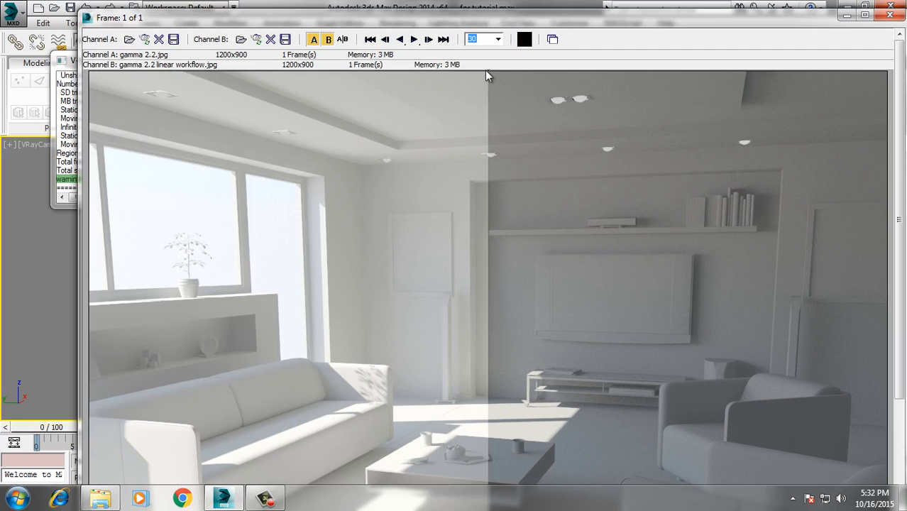
Compare the gamma 2.2 and gamma 2.2 linear workflow renders across the split line, and exit the RAM Player
{"action": "left_click_drag", "start_coordinate": [485, 70], "coordinate": [485, 100]}
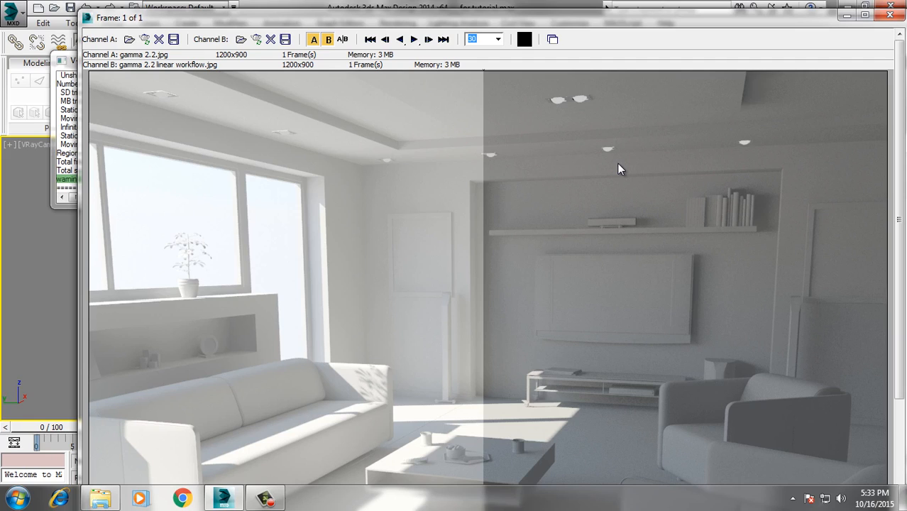
{"action": "left_click_drag", "start_coordinate": [479, 70], "coordinate": [476, 302]}
{"action": "left_click", "coordinate": [889, 15]}
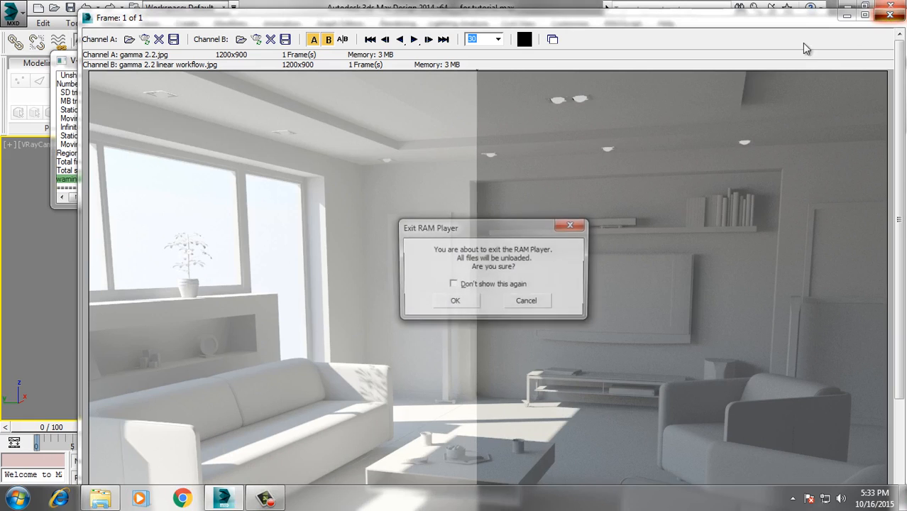
{"action": "left_click", "coordinate": [466, 300]}
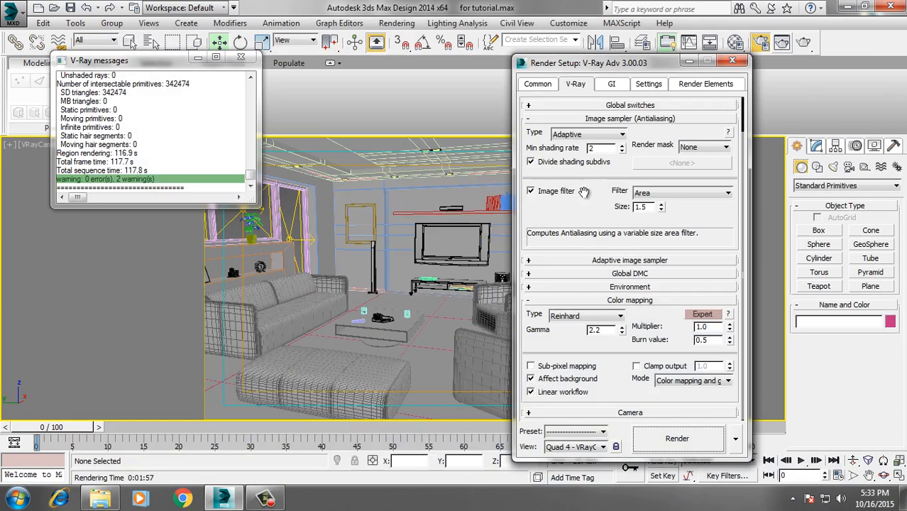
Show the Advanced global illumination settings in Render Setup and enable ambient occlusion
{"action": "left_click", "coordinate": [610, 84]}
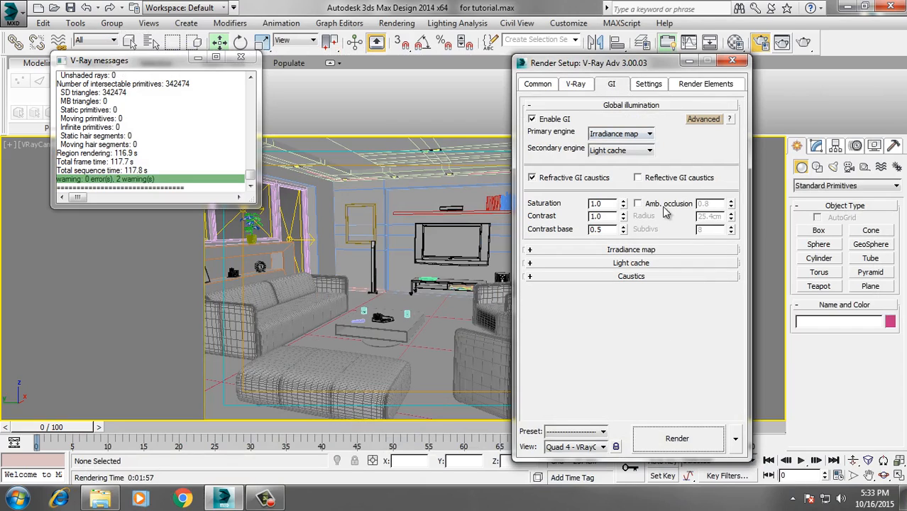
{"action": "left_click", "coordinate": [701, 120]}
{"action": "left_click", "coordinate": [701, 119]}
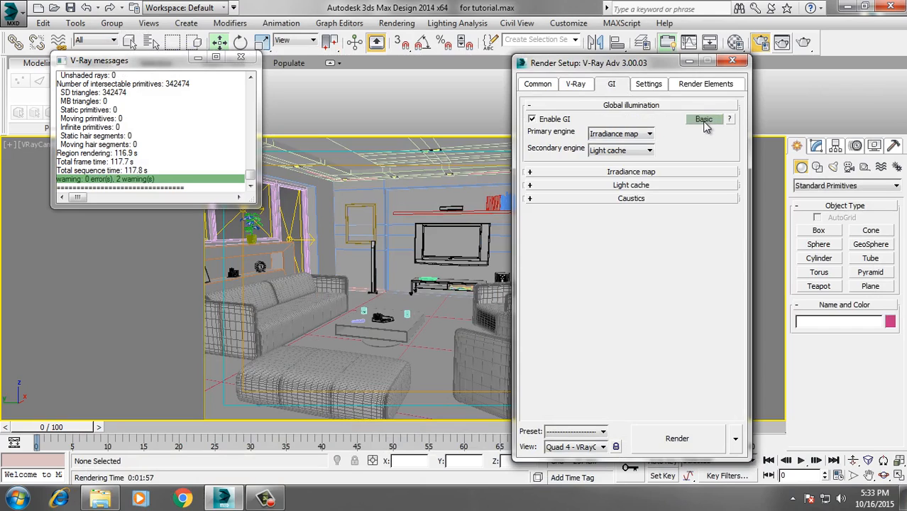
{"action": "left_click", "coordinate": [704, 119]}
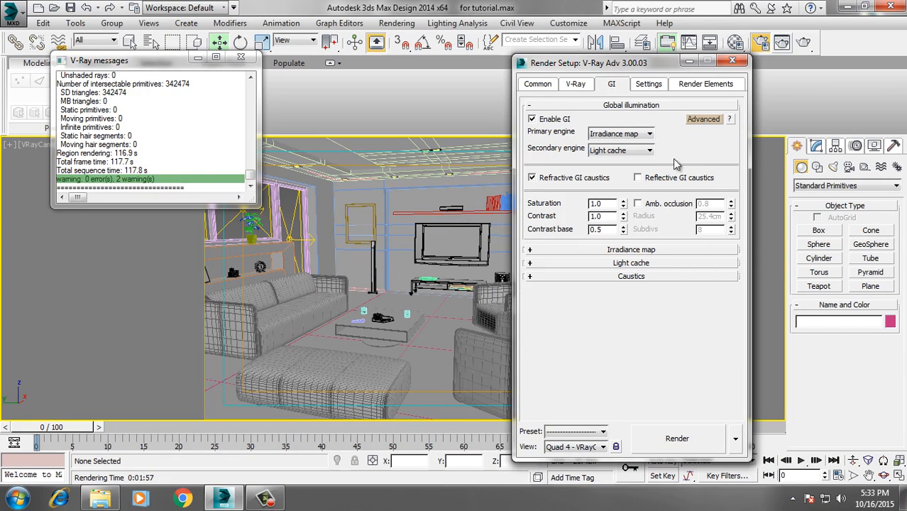
{"action": "left_click", "coordinate": [641, 205]}
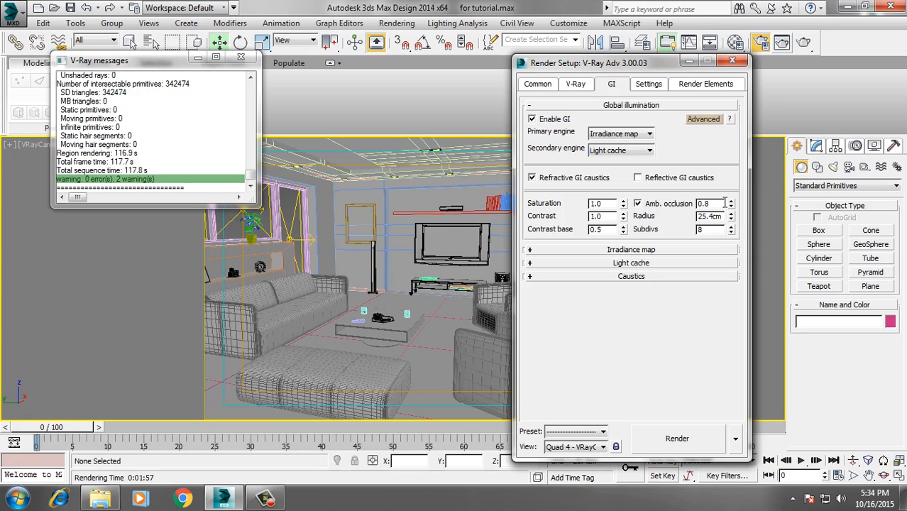
Set the ambient occlusion amount to 1.0 and render the living room
{"action": "left_click_drag", "start_coordinate": [721, 204], "coordinate": [640, 207]}
{"action": "left_click_drag", "start_coordinate": [715, 229], "coordinate": [630, 231]}
{"action": "left_click_drag", "start_coordinate": [724, 217], "coordinate": [636, 220]}
{"action": "left_click_drag", "start_coordinate": [709, 204], "coordinate": [672, 204]}
{"action": "type", "text": "1.0"}
{"action": "key", "text": "Return"}
{"action": "left_click", "coordinate": [804, 44]}
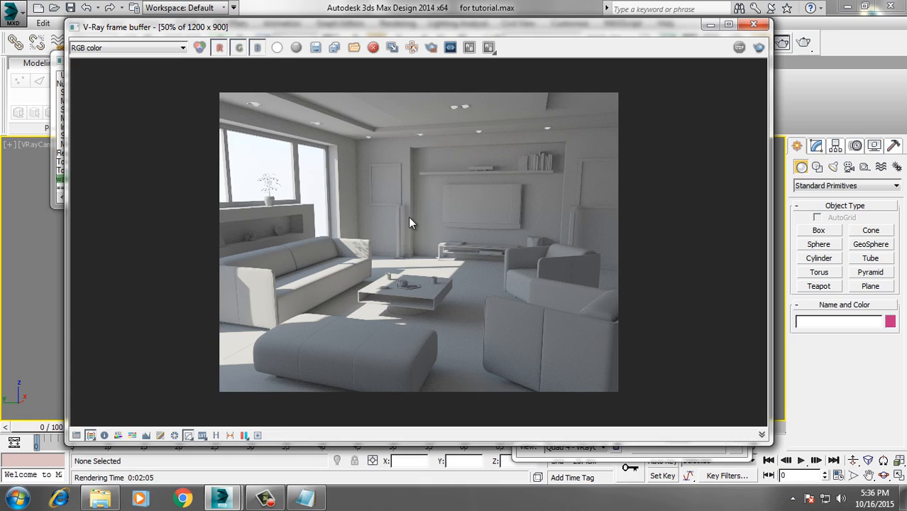
Save the rendered image to the Desktop as a JPEG named with amb, and close the frame buffer
{"action": "scroll", "coordinate": [409, 217], "scroll_direction": "up", "scroll_amount": 1}
{"action": "scroll", "coordinate": [409, 217], "scroll_direction": "down", "scroll_amount": 1}
{"action": "left_click", "coordinate": [316, 48]}
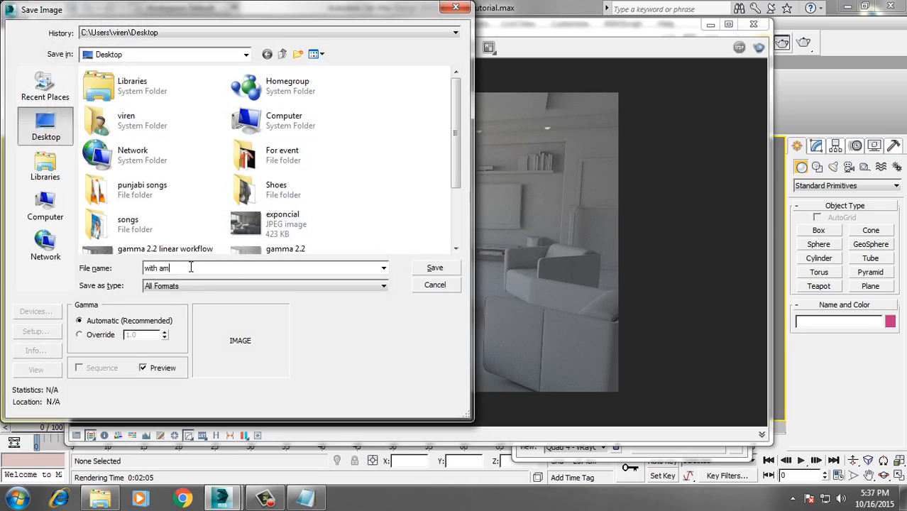
{"action": "left_click", "coordinate": [250, 287]}
{"action": "left_click", "coordinate": [171, 359]}
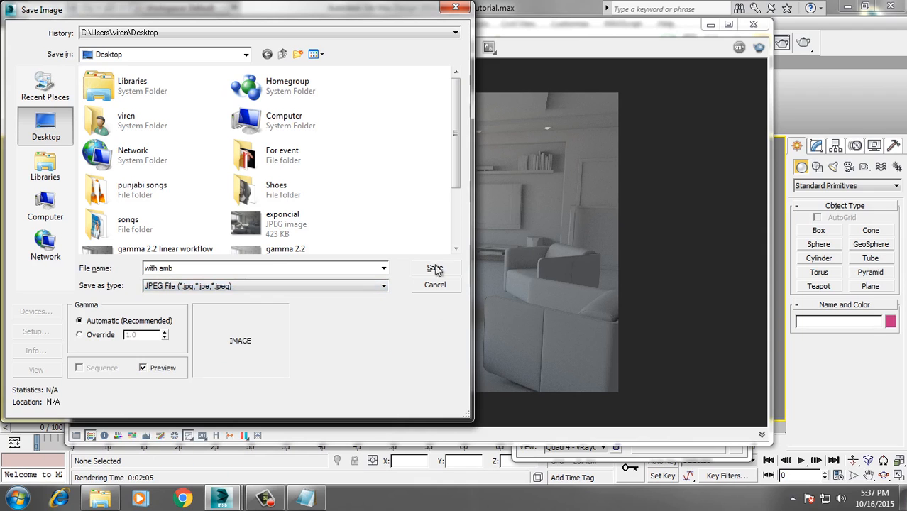
{"action": "left_click", "coordinate": [435, 268]}
{"action": "left_click", "coordinate": [210, 289]}
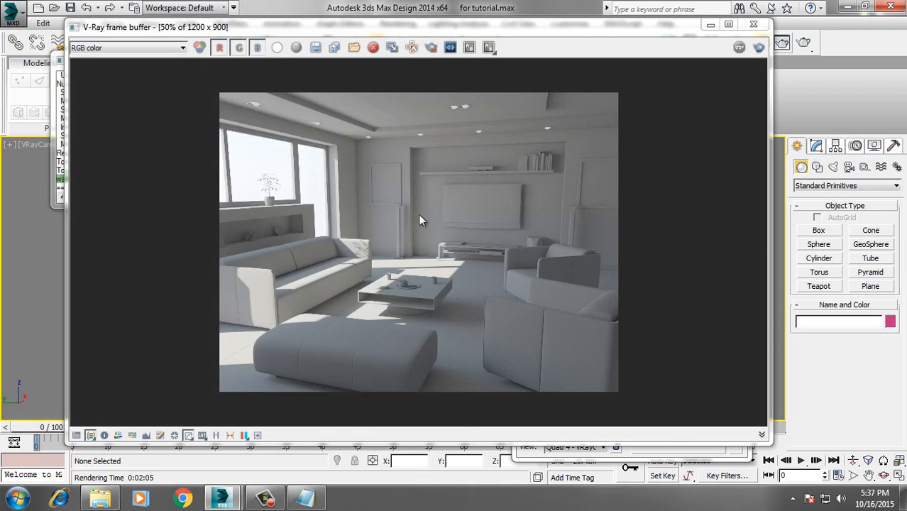
{"action": "left_click", "coordinate": [754, 24]}
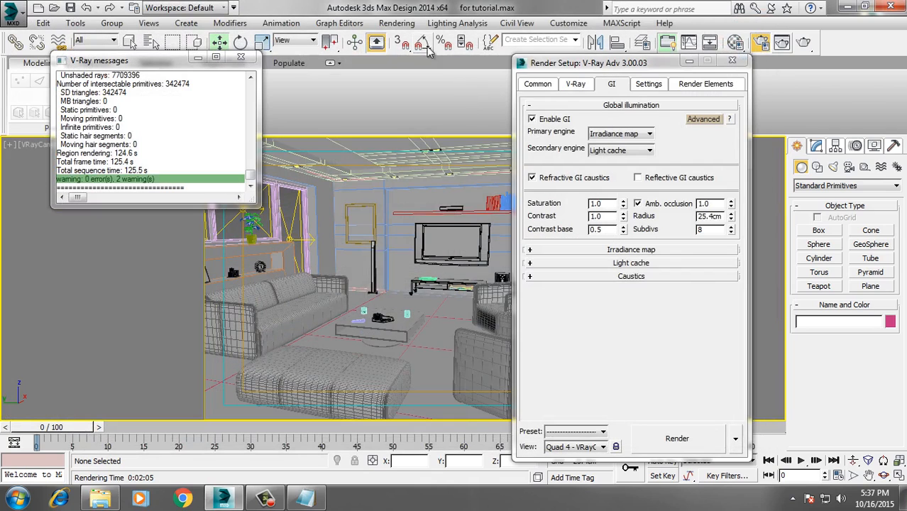
Open the RAM Player and load gamma 2.2 linear workflow.jpg from the Desktop into Channel A
{"action": "left_click", "coordinate": [397, 23]}
{"action": "left_click", "coordinate": [447, 365]}
{"action": "left_click", "coordinate": [130, 40]}
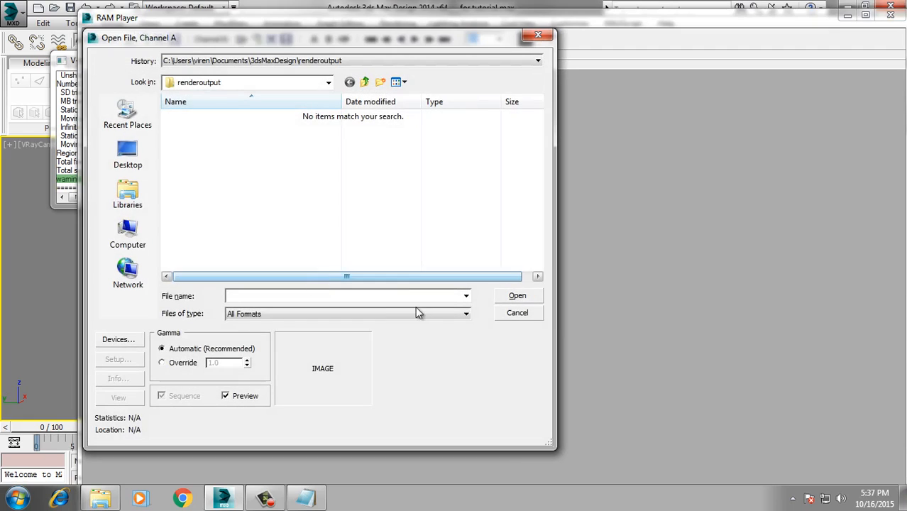
{"action": "left_click", "coordinate": [128, 157]}
{"action": "left_click_drag", "start_coordinate": [536, 188], "coordinate": [542, 248]}
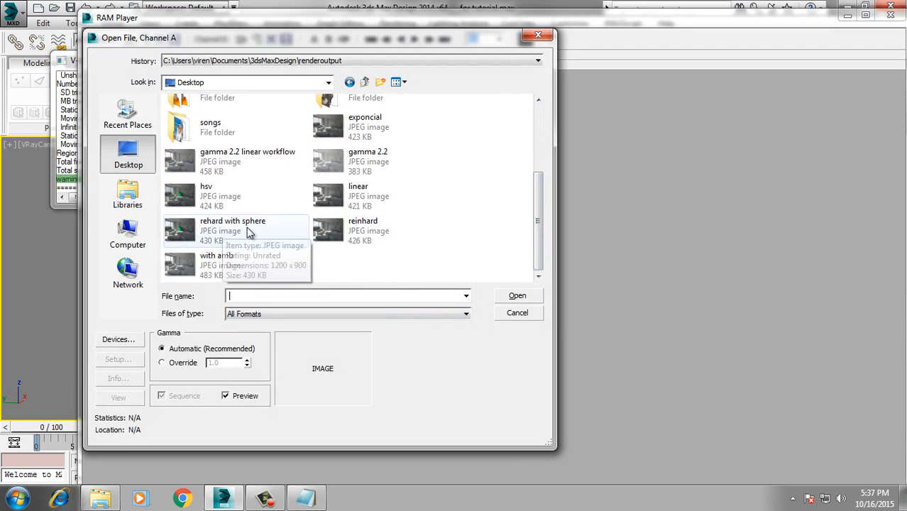
{"action": "left_click", "coordinate": [253, 158]}
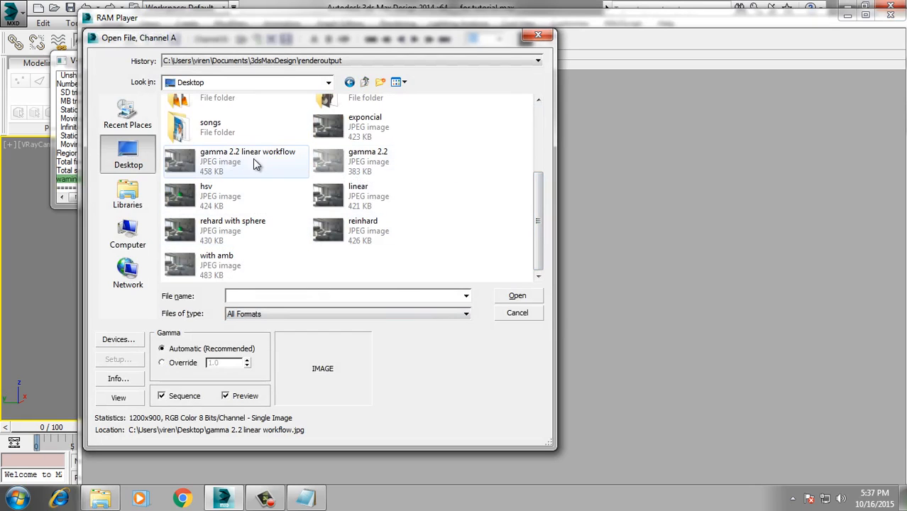
{"action": "left_click", "coordinate": [516, 296]}
{"action": "left_click", "coordinate": [520, 336]}
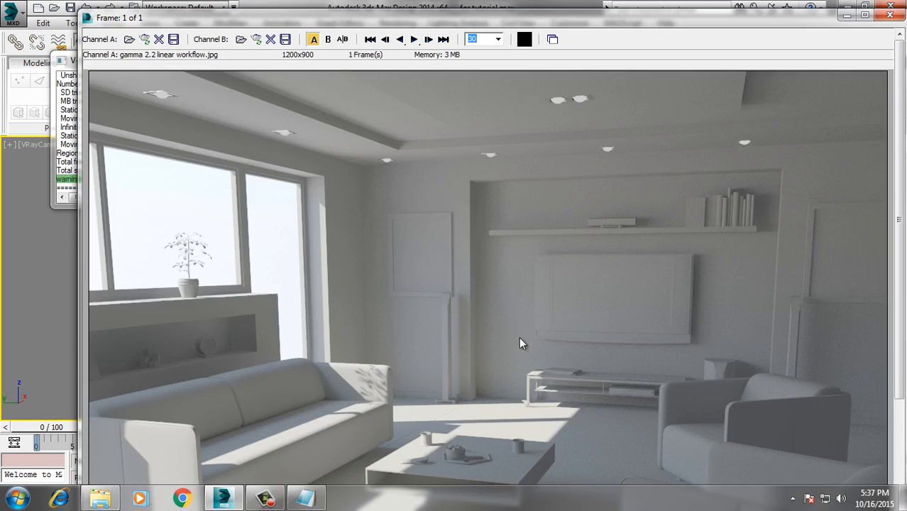
Load with amb.jpg from the Desktop into Channel B
{"action": "left_click", "coordinate": [240, 39]}
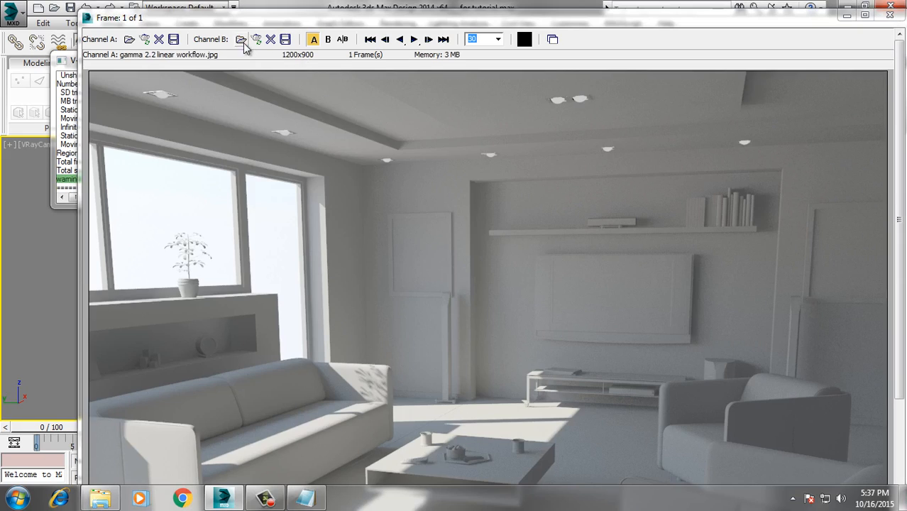
{"action": "left_click_drag", "start_coordinate": [539, 176], "coordinate": [506, 243]}
{"action": "left_click", "coordinate": [233, 259]}
{"action": "left_click", "coordinate": [512, 297]}
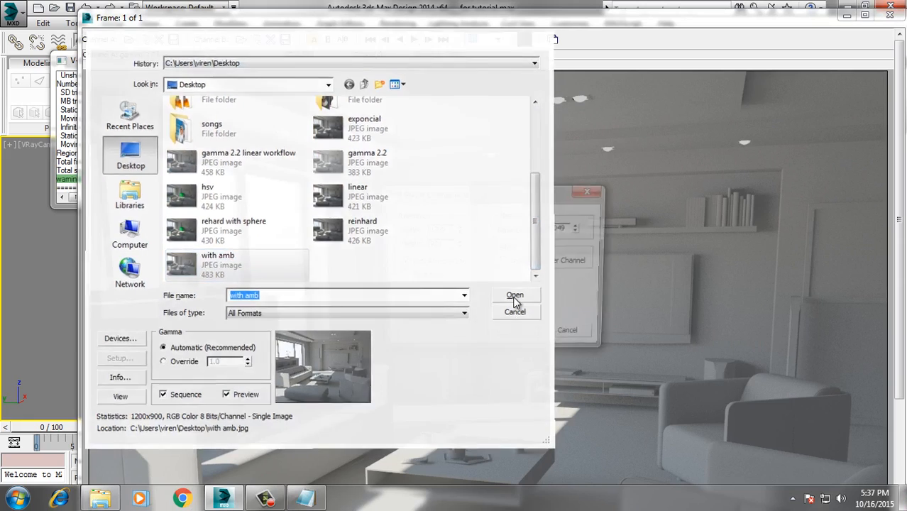
{"action": "left_click", "coordinate": [520, 337]}
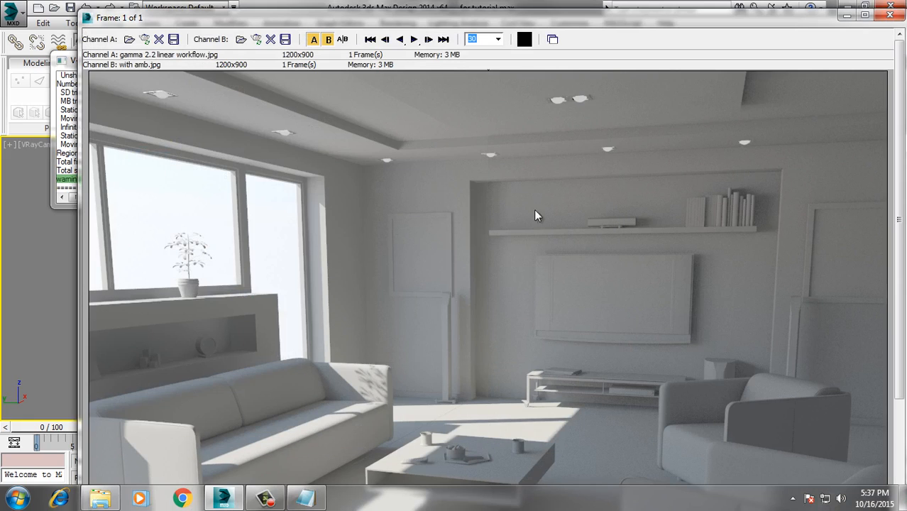
Compare the renders with and without ambient occlusion by sliding the split line across the ceiling and back wall
{"action": "mouse_move", "coordinate": [478, 71]}
{"action": "left_mouse_down"}
{"action": "mouse_move", "coordinate": [334, 97]}
{"action": "mouse_move", "coordinate": [391, 112]}
{"action": "mouse_move", "coordinate": [520, 118]}
{"action": "left_mouse_up"}
{"action": "left_click_drag", "start_coordinate": [364, 126], "coordinate": [436, 139]}
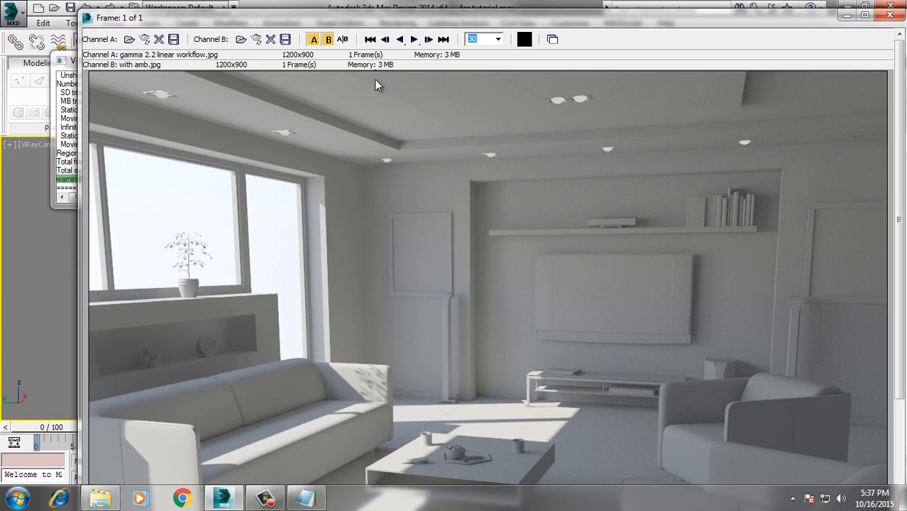
{"action": "left_click_drag", "start_coordinate": [375, 80], "coordinate": [480, 121]}
Shrink and reposition the RAM Player window to fit the screen, and view the lower and upper parts of the image
{"action": "left_click_drag", "start_coordinate": [742, 20], "coordinate": [716, 24]}
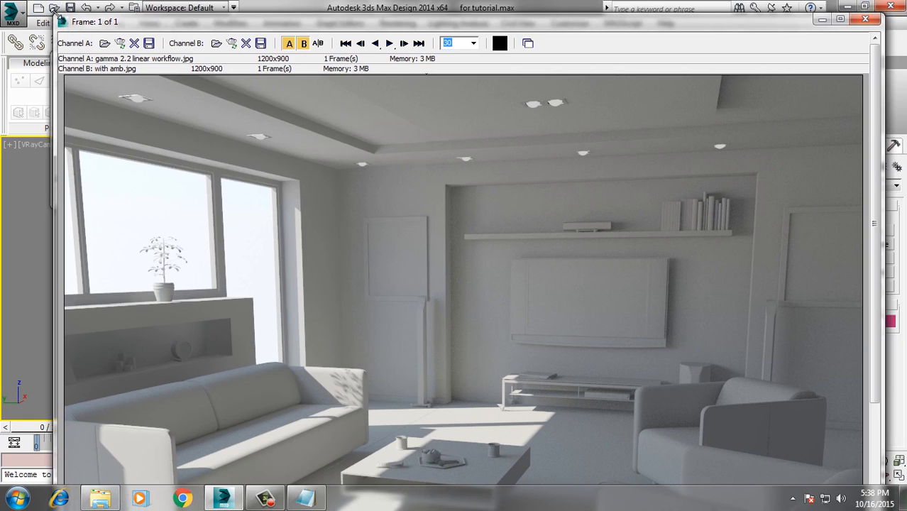
{"action": "left_click_drag", "start_coordinate": [57, 13], "coordinate": [114, 71]}
{"action": "left_click_drag", "start_coordinate": [358, 80], "coordinate": [327, 25]}
{"action": "left_click_drag", "start_coordinate": [842, 251], "coordinate": [834, 327]}
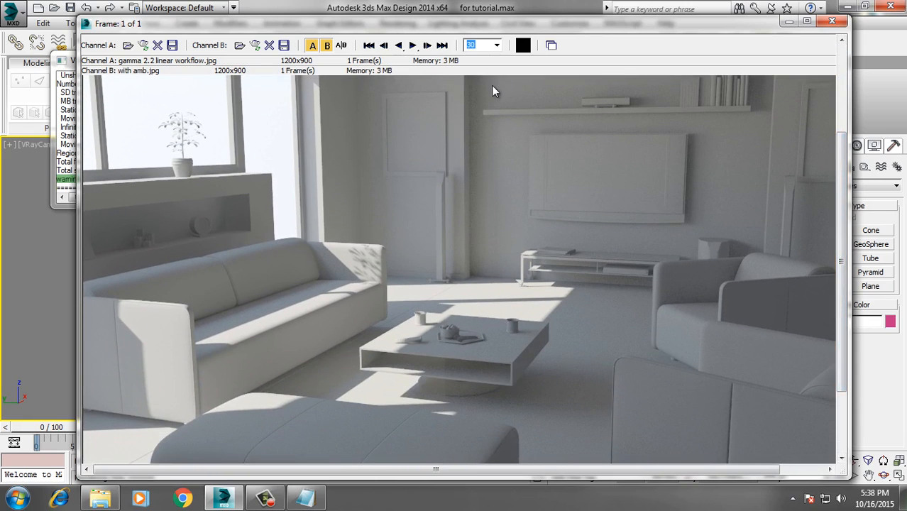
{"action": "left_click_drag", "start_coordinate": [842, 213], "coordinate": [312, 83]}
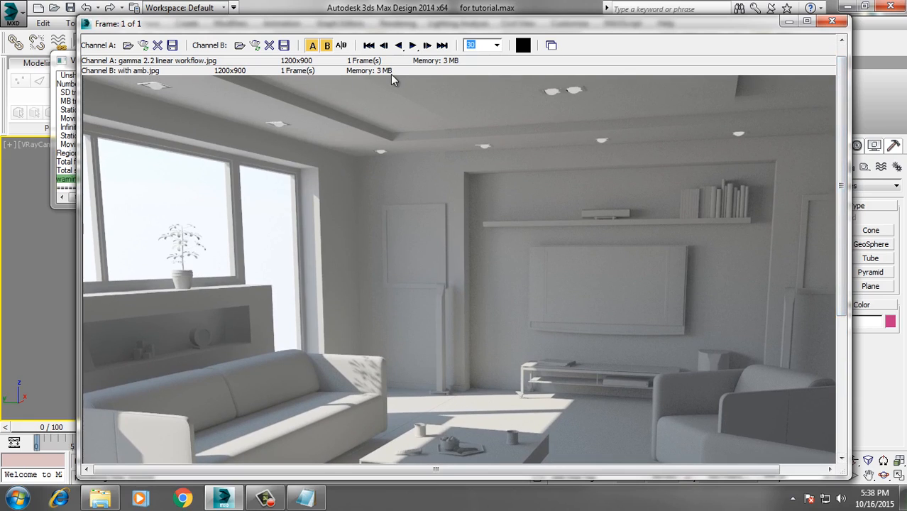
Compare the ambient occlusion shading on the shelf niche, window wall and back wall across the split line, and exit the RAM Player
{"action": "left_click_drag", "start_coordinate": [420, 78], "coordinate": [241, 368]}
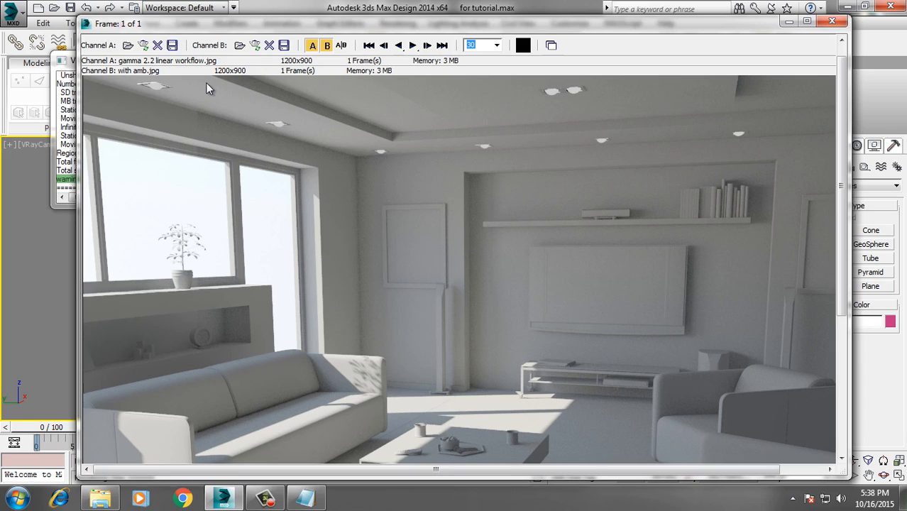
{"action": "left_click_drag", "start_coordinate": [205, 82], "coordinate": [518, 177]}
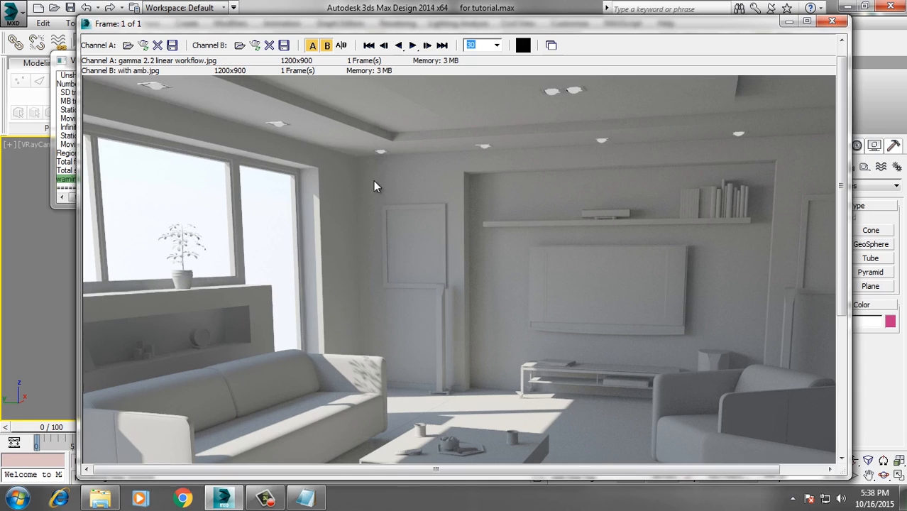
{"action": "left_click_drag", "start_coordinate": [371, 181], "coordinate": [103, 243]}
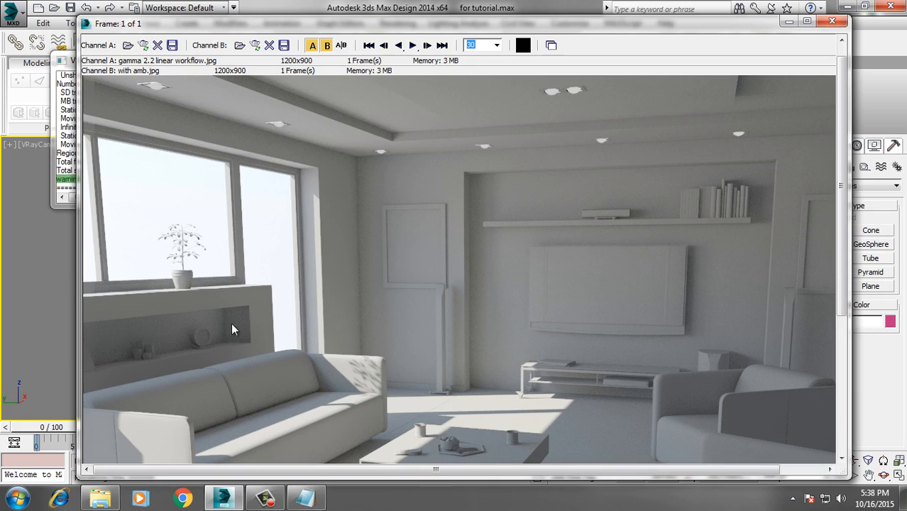
{"action": "left_click", "coordinate": [831, 20]}
{"action": "left_click", "coordinate": [423, 279]}
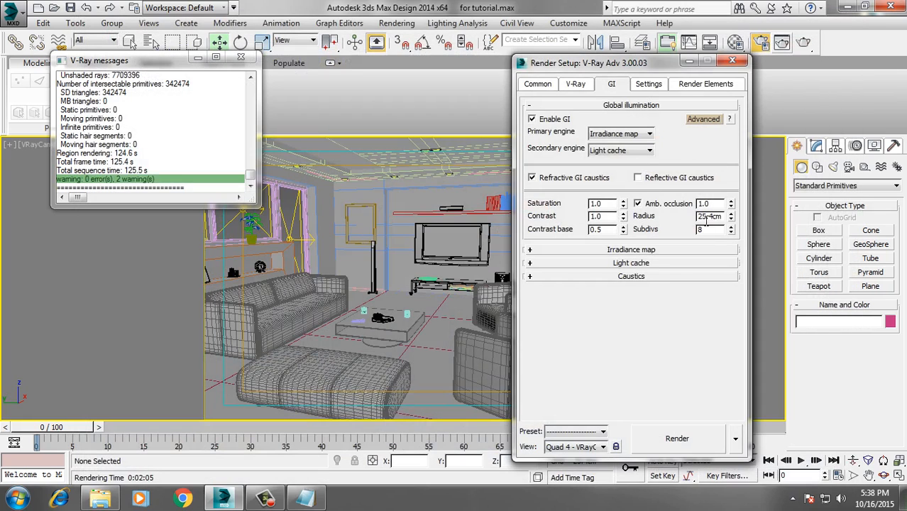
Set the ambient occlusion subdivs to 32 and its amount to 1.5, and render the living room
{"action": "type", "text": "32"}
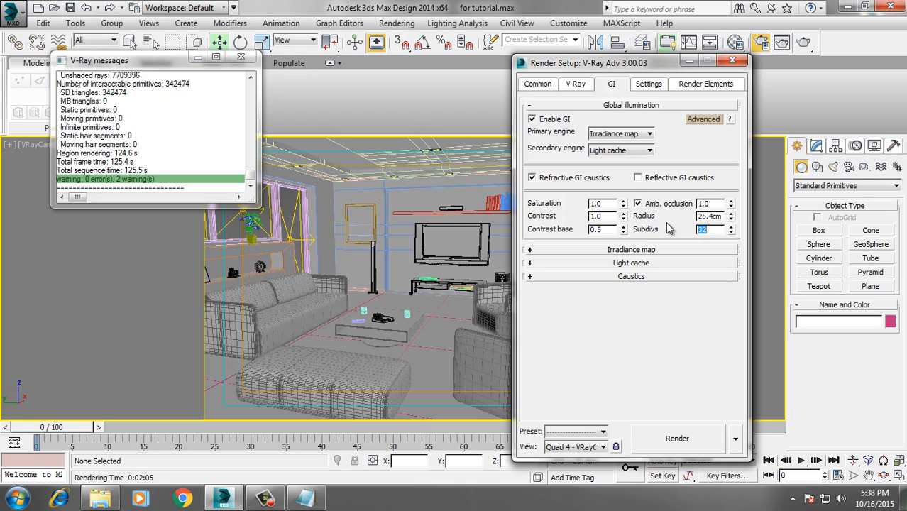
{"action": "left_click", "coordinate": [709, 203]}
{"action": "left_click", "coordinate": [687, 434]}
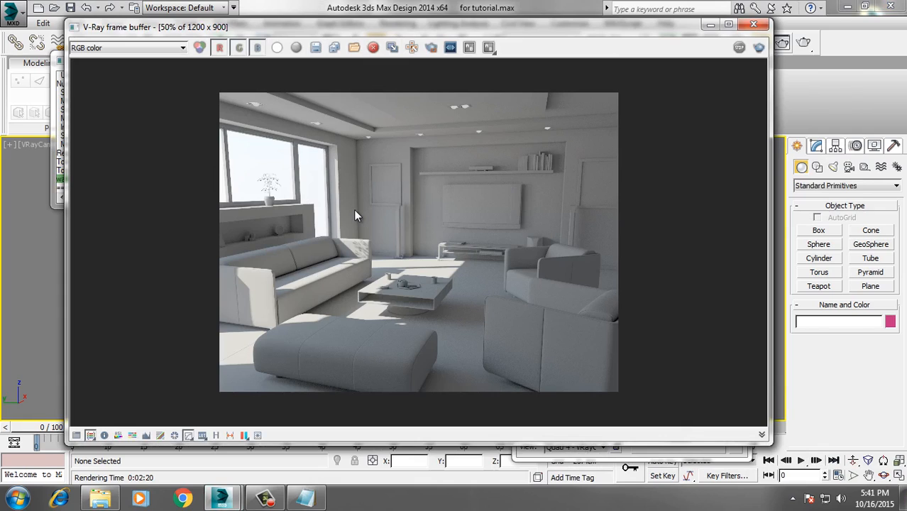
Save the rendered image to the Desktop as a JPEG named final, and close the frame buffer and Render Setup
{"action": "left_click", "coordinate": [315, 47]}
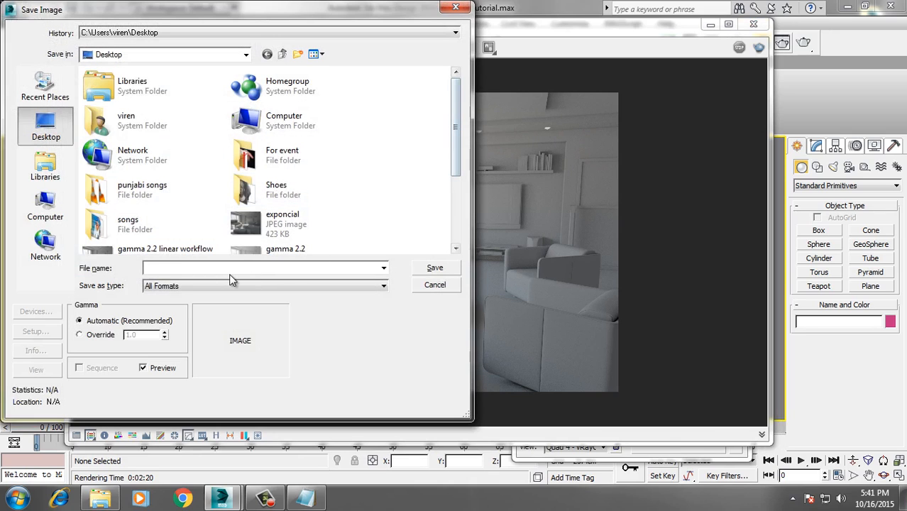
{"action": "type", "text": "final"}
{"action": "left_click", "coordinate": [274, 285]}
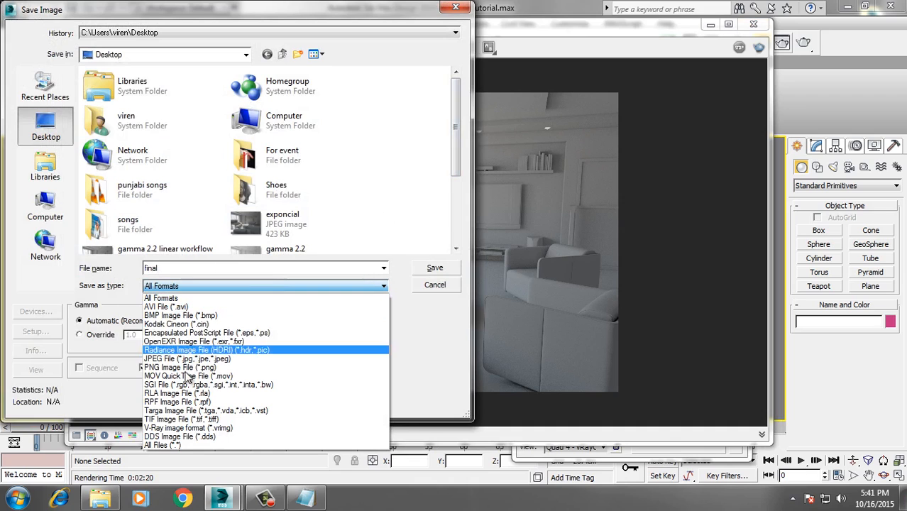
{"action": "left_click", "coordinate": [312, 356]}
{"action": "left_click", "coordinate": [435, 267]}
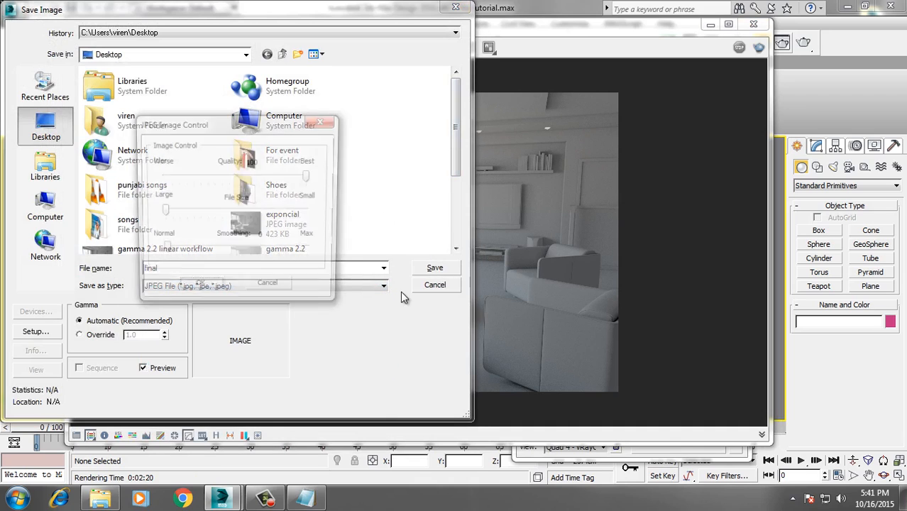
{"action": "left_click", "coordinate": [199, 291]}
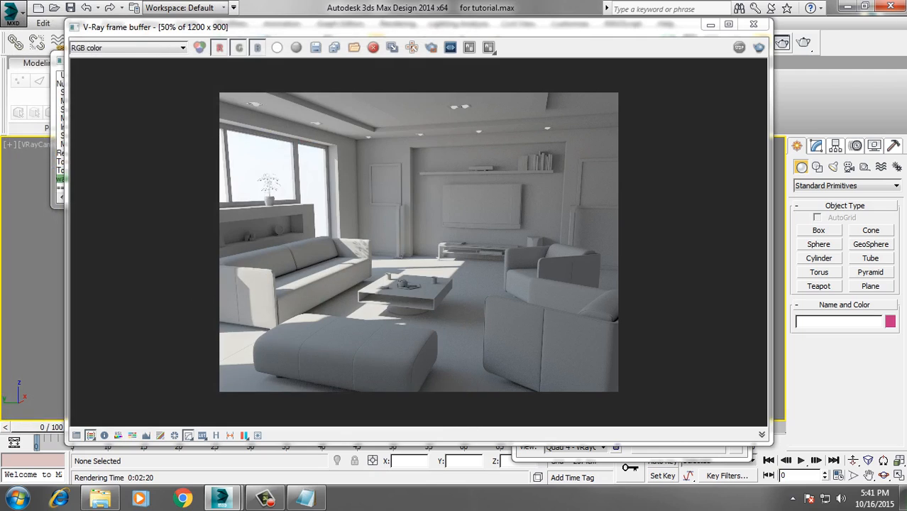
{"action": "left_click", "coordinate": [753, 24]}
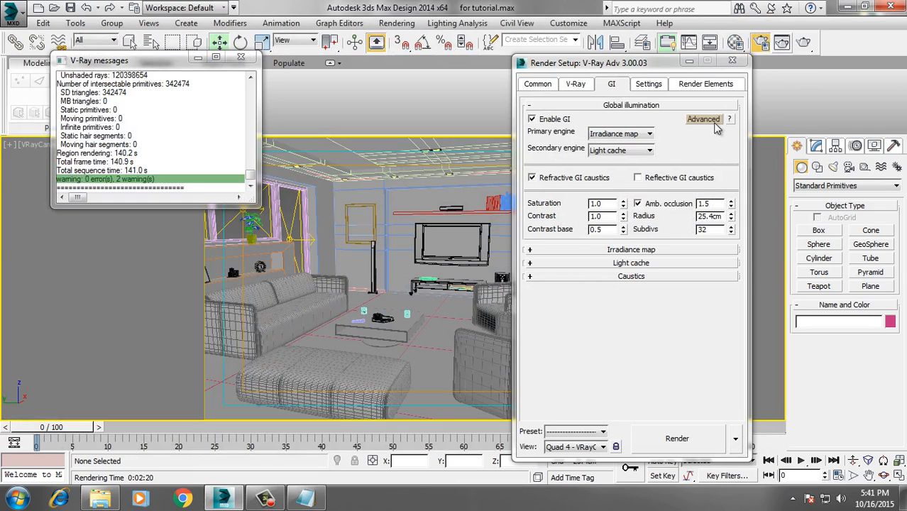
{"action": "left_click", "coordinate": [731, 60]}
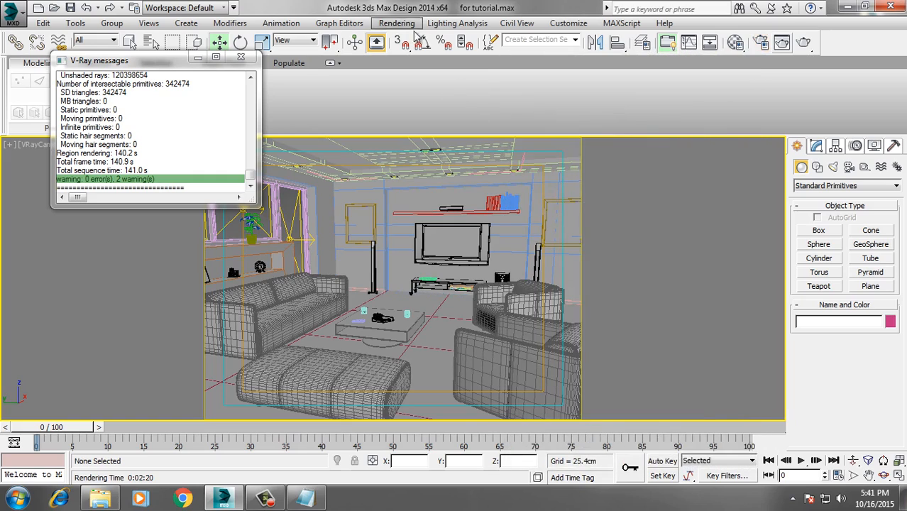
Open the RAM Player and load the gamma 2.2 linear workflow image from the Desktop into Channel A at 1200 x 900
{"action": "left_click", "coordinate": [397, 23]}
{"action": "left_click", "coordinate": [463, 365]}
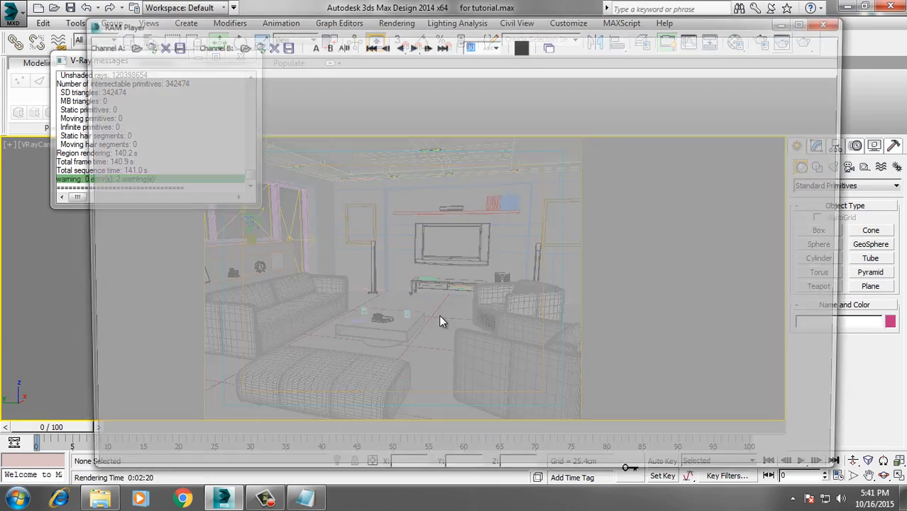
{"action": "left_click", "coordinate": [127, 46]}
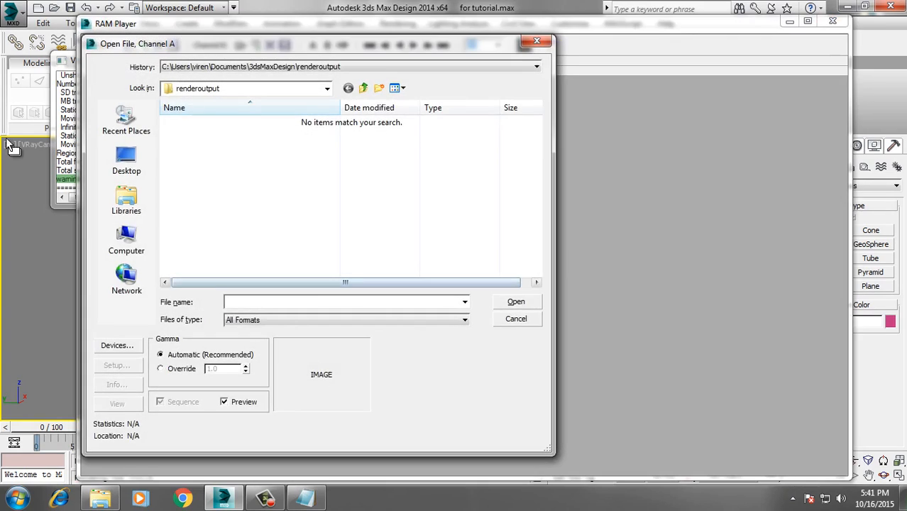
{"action": "left_click", "coordinate": [127, 169]}
{"action": "left_click_drag", "start_coordinate": [537, 188], "coordinate": [536, 243]}
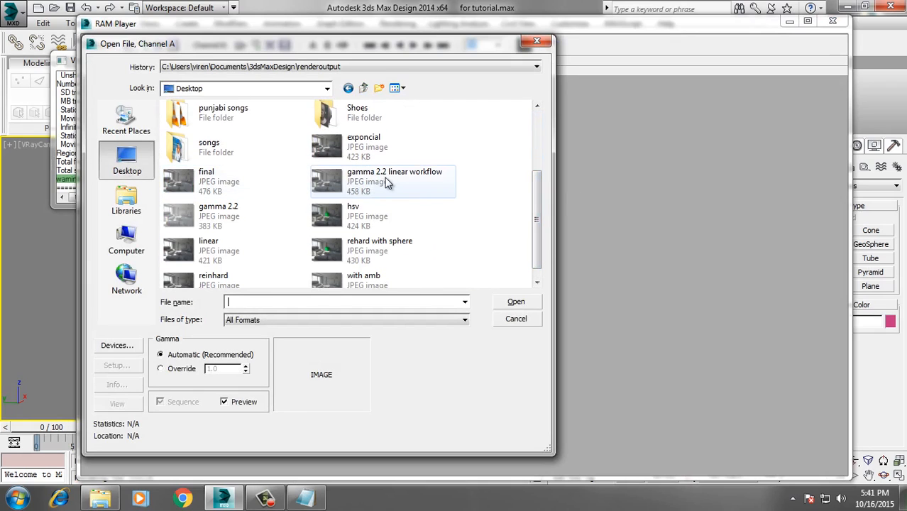
{"action": "left_click", "coordinate": [383, 183]}
{"action": "left_click", "coordinate": [514, 302]}
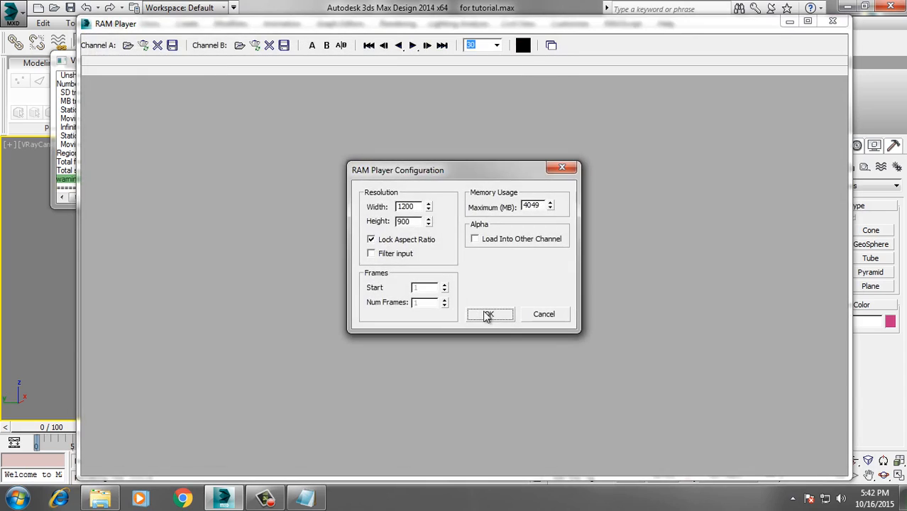
{"action": "left_click", "coordinate": [486, 312]}
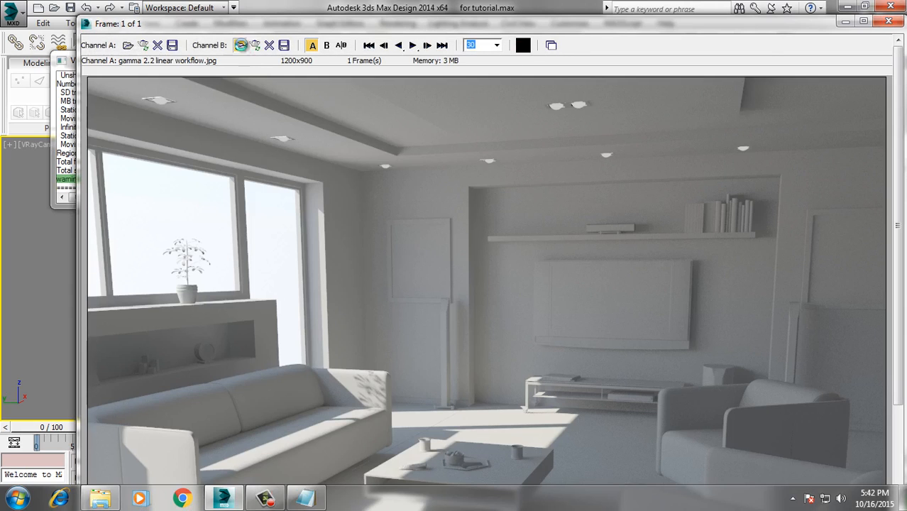
Load the final image from the Desktop into Channel B of the RAM Player at 1200 x 900
{"action": "left_click", "coordinate": [240, 45]}
{"action": "left_click_drag", "start_coordinate": [536, 178], "coordinate": [529, 273]}
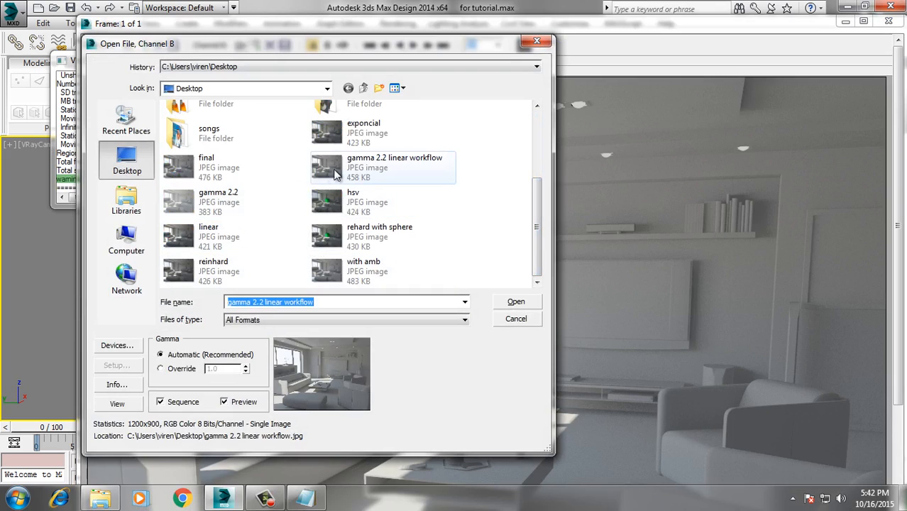
{"action": "left_click", "coordinate": [227, 168]}
{"action": "left_click", "coordinate": [513, 304]}
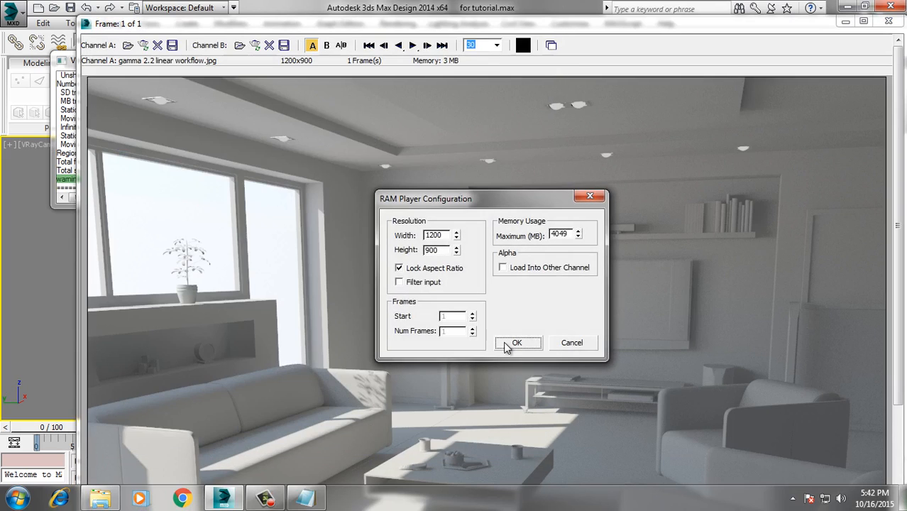
{"action": "left_click", "coordinate": [506, 342]}
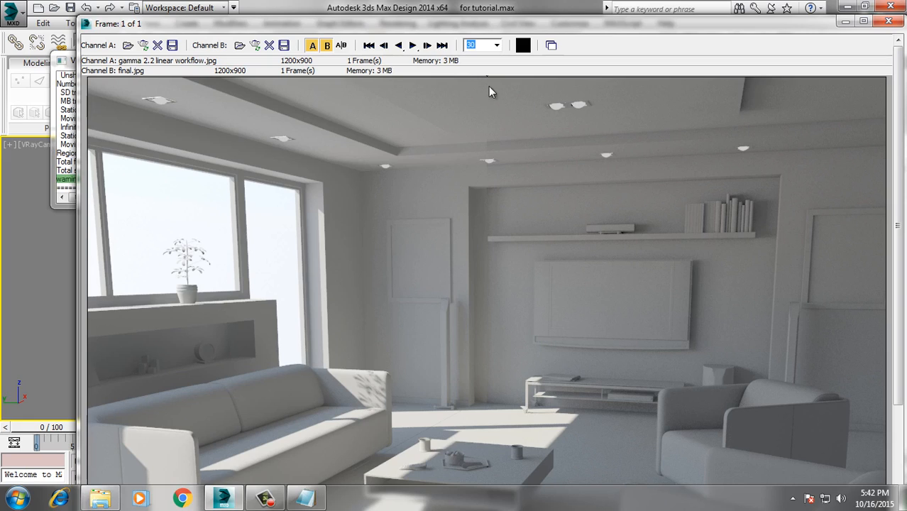
Compare both renders across the split line over the window side and back wall, and shrink and reposition the RAM Player window
{"action": "mouse_move", "coordinate": [469, 83]}
{"action": "left_mouse_down"}
{"action": "mouse_move", "coordinate": [425, 95]}
{"action": "mouse_move", "coordinate": [442, 101]}
{"action": "mouse_move", "coordinate": [385, 104]}
{"action": "mouse_move", "coordinate": [517, 113]}
{"action": "mouse_move", "coordinate": [84, 111]}
{"action": "mouse_move", "coordinate": [213, 120]}
{"action": "mouse_move", "coordinate": [119, 140]}
{"action": "mouse_move", "coordinate": [144, 156]}
{"action": "left_mouse_up"}
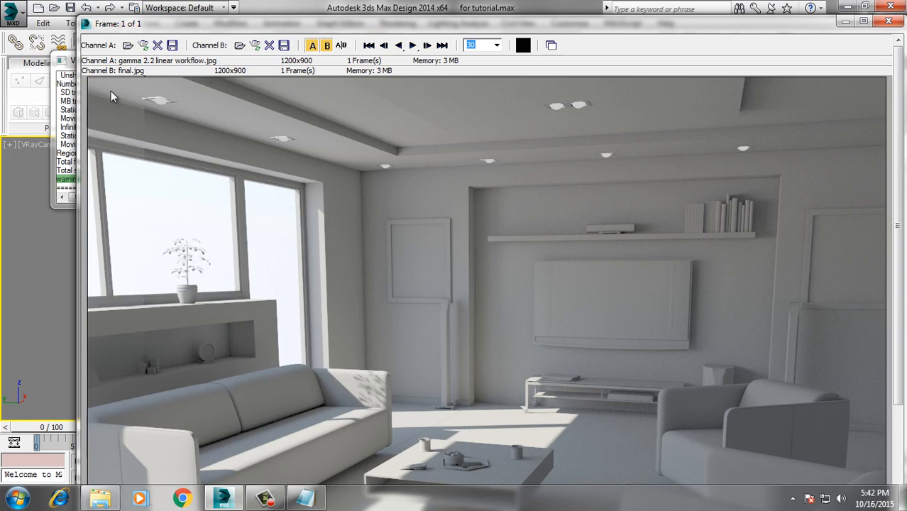
{"action": "left_click_drag", "start_coordinate": [153, 80], "coordinate": [400, 235]}
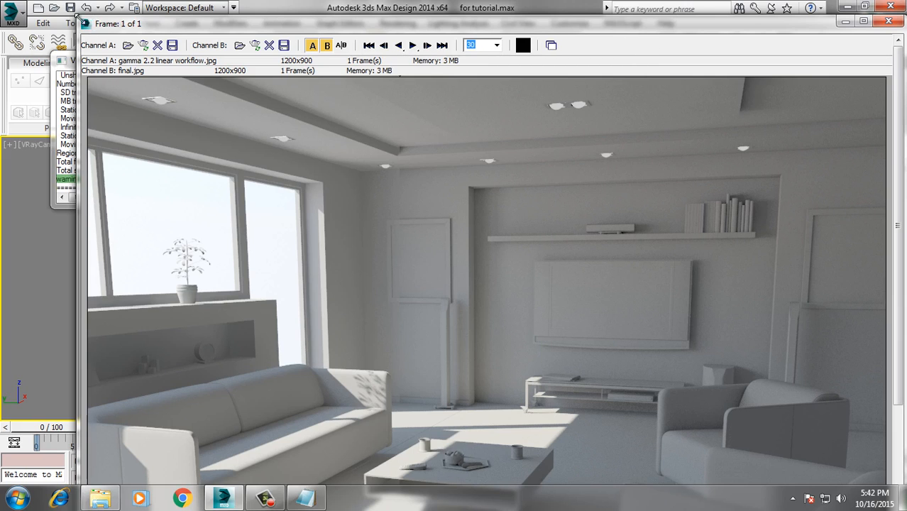
{"action": "left_click_drag", "start_coordinate": [77, 21], "coordinate": [329, 44]}
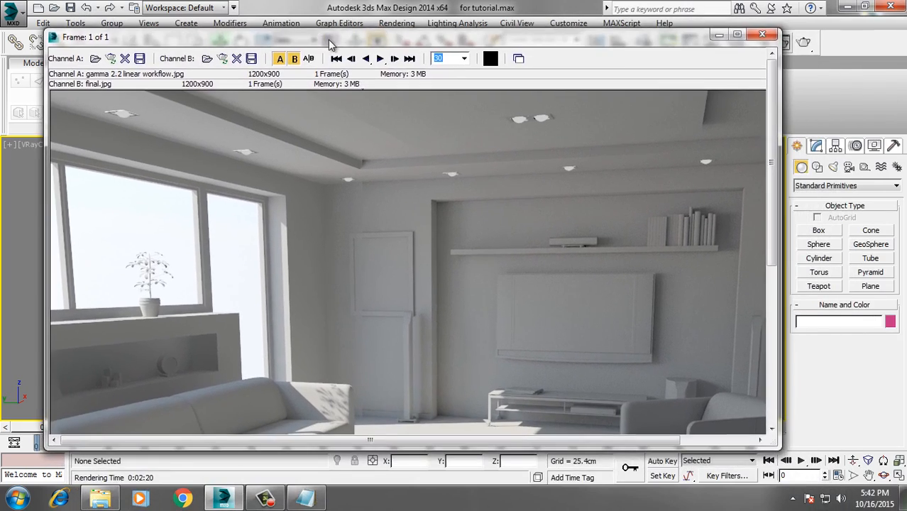
Compare the shading around the sofa, coffee table and armchairs in the lower part of the image by moving the split line
{"action": "left_click_drag", "start_coordinate": [768, 266], "coordinate": [759, 406]}
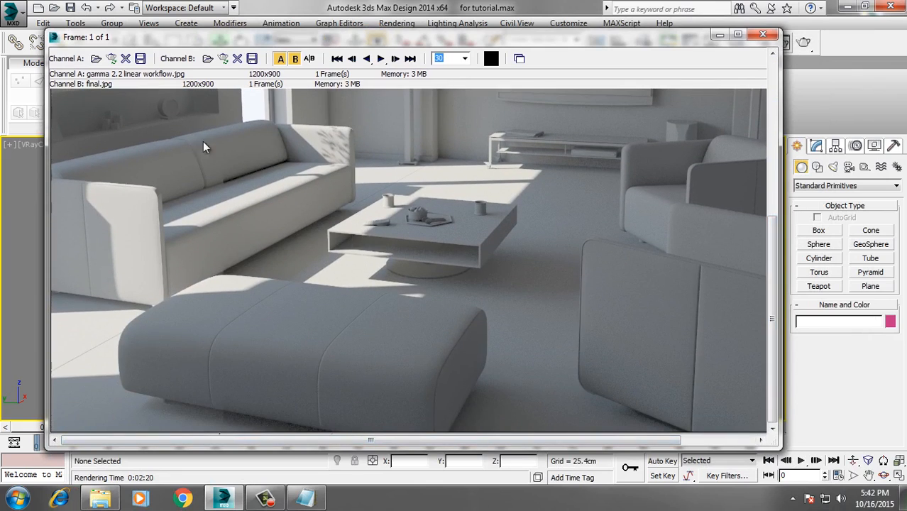
{"action": "left_click_drag", "start_coordinate": [203, 146], "coordinate": [132, 213]}
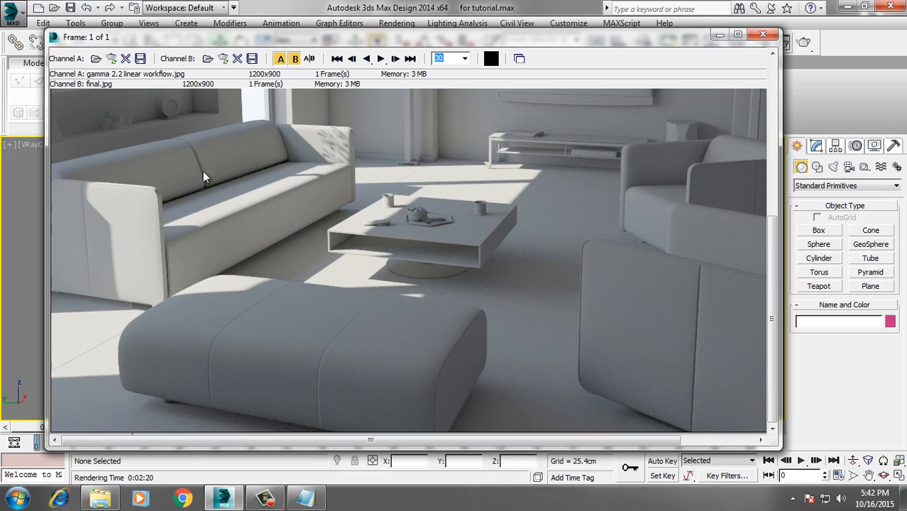
{"action": "left_click_drag", "start_coordinate": [141, 107], "coordinate": [402, 205]}
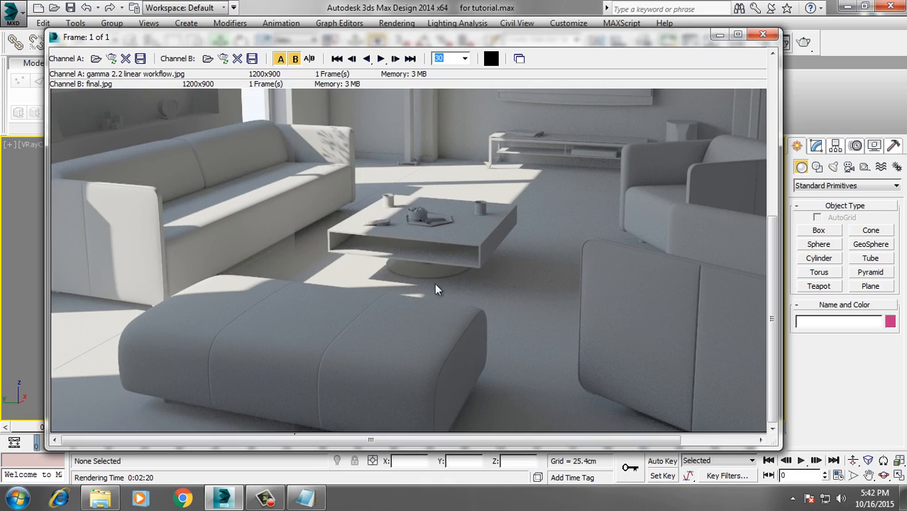
{"action": "left_click_drag", "start_coordinate": [287, 138], "coordinate": [542, 163]}
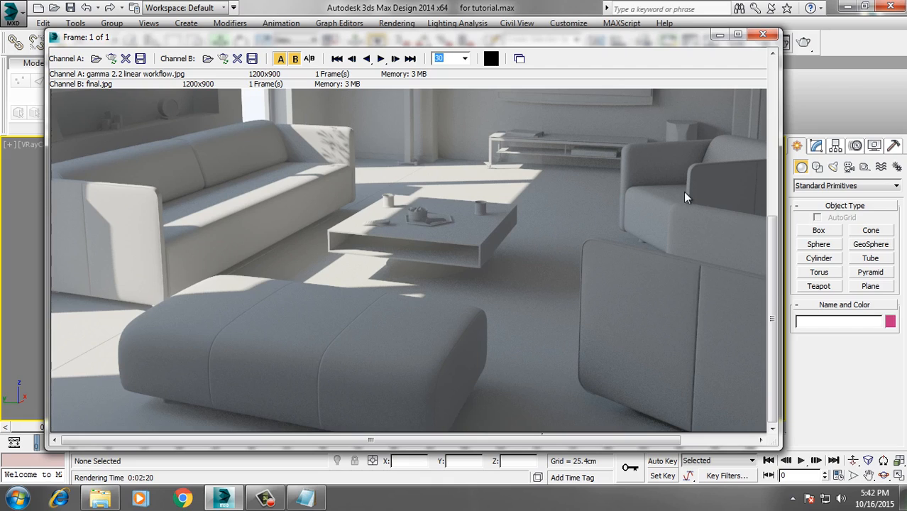
Compare the ceiling and back wall shading in the upper part of the image across the split line, and exit the RAM Player
{"action": "left_click_drag", "start_coordinate": [773, 288], "coordinate": [780, 115]}
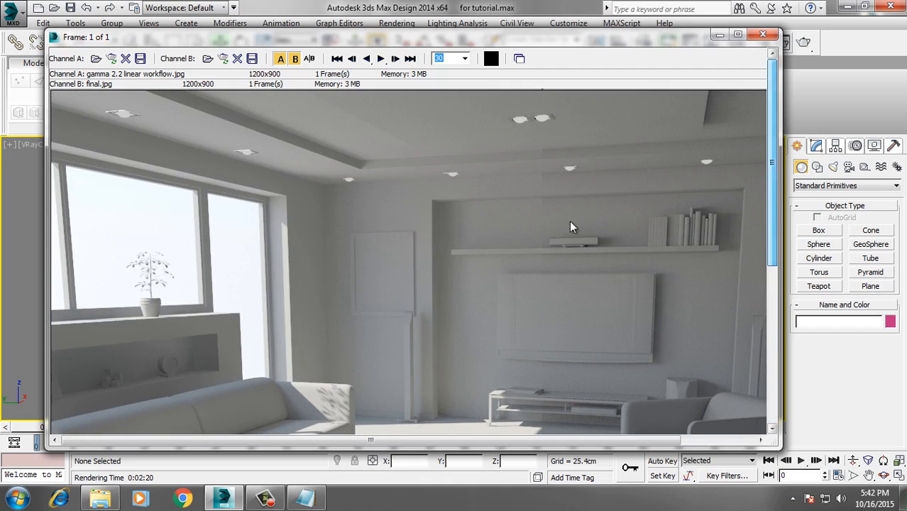
{"action": "mouse_move", "coordinate": [512, 98]}
{"action": "left_mouse_down"}
{"action": "mouse_move", "coordinate": [756, 125]}
{"action": "mouse_move", "coordinate": [270, 166]}
{"action": "mouse_move", "coordinate": [466, 155]}
{"action": "mouse_move", "coordinate": [279, 164]}
{"action": "mouse_move", "coordinate": [537, 168]}
{"action": "mouse_move", "coordinate": [142, 199]}
{"action": "mouse_move", "coordinate": [432, 202]}
{"action": "left_mouse_up"}
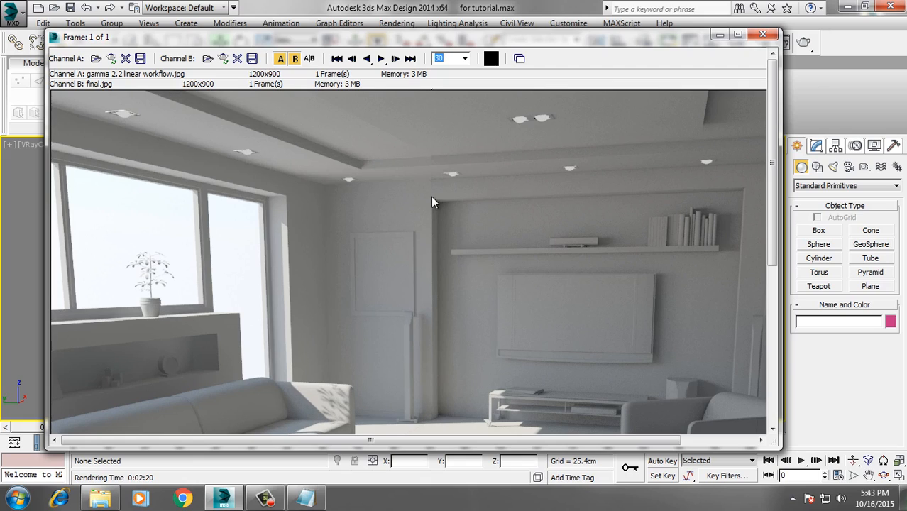
{"action": "left_click", "coordinate": [762, 34]}
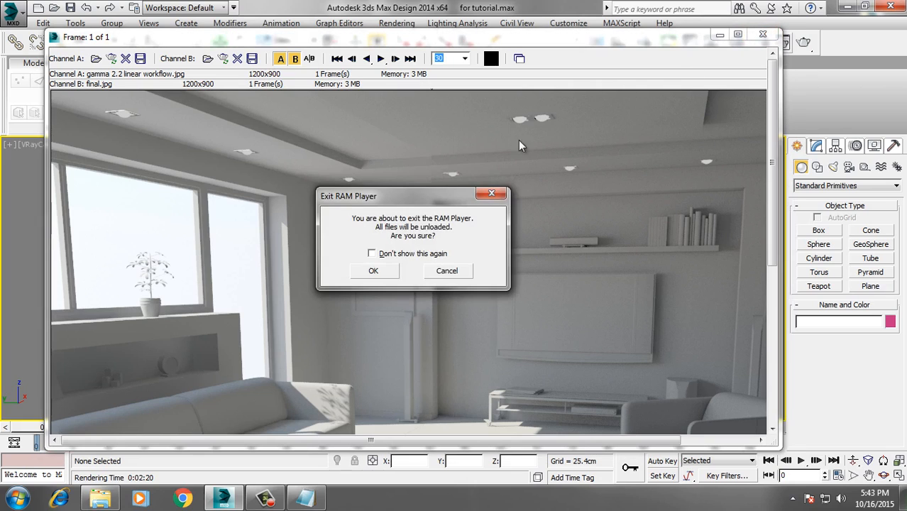
{"action": "left_click", "coordinate": [388, 271]}
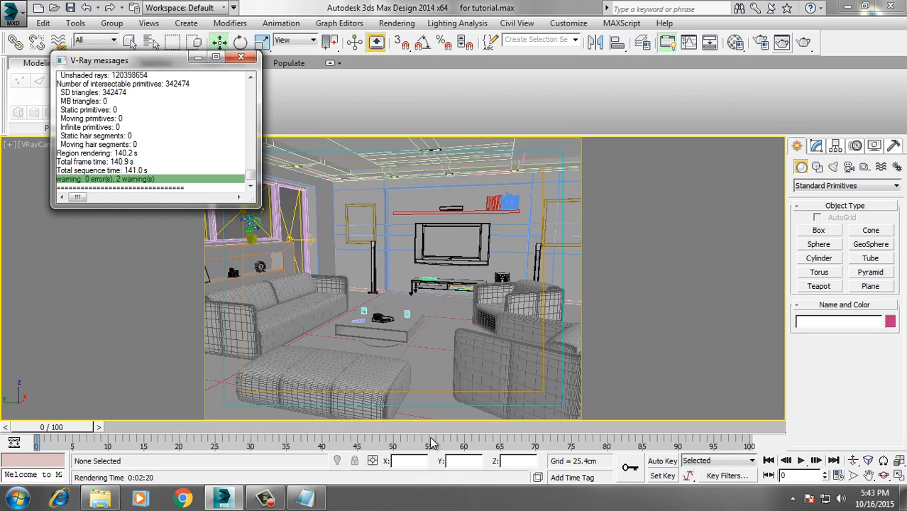
Switch to the open Notepad document to show the contact e-mail and phone number
{"action": "left_click", "coordinate": [315, 502]}
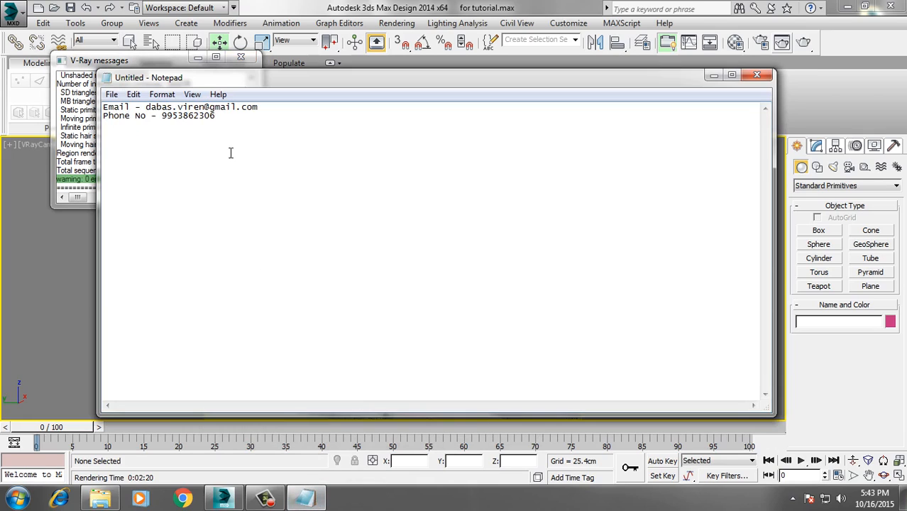
{"action": "left_click", "coordinate": [208, 117]}
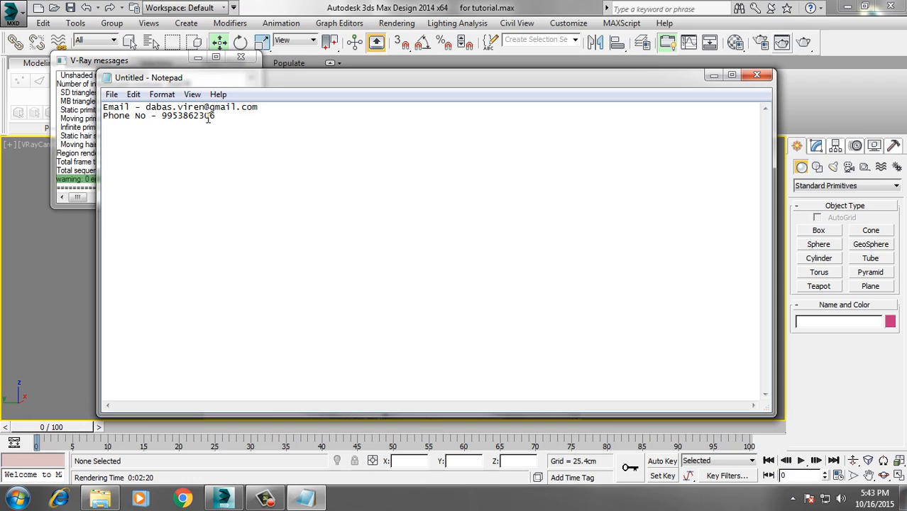